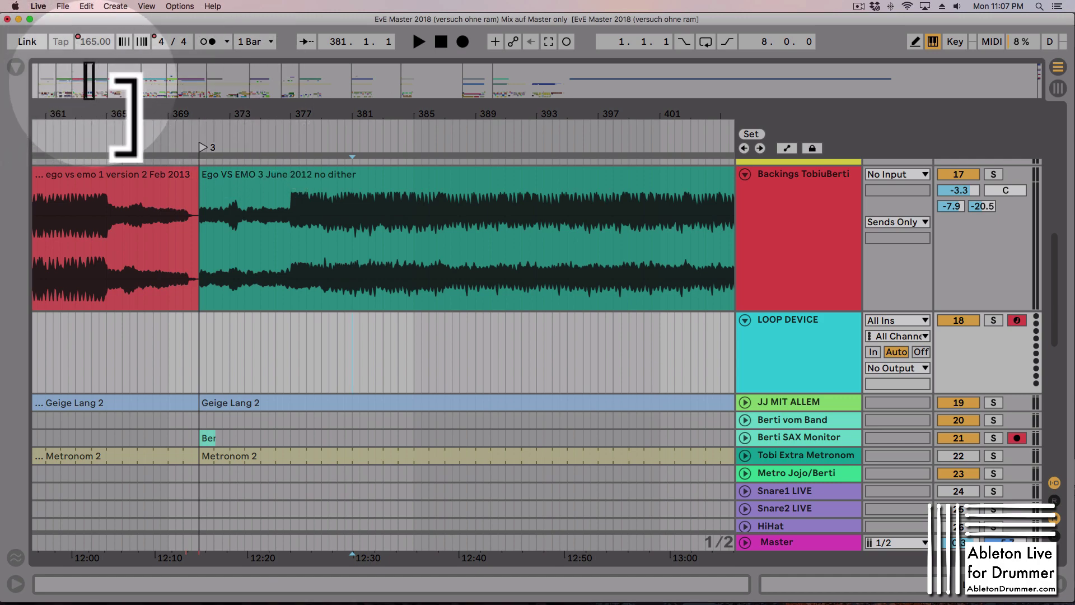
# Locate the Ego VS EMO 3 clip in the arrangement and start playback from locator 3.
pyautogui.moveTo(97, 82); pyautogui.dragTo(97, 23)
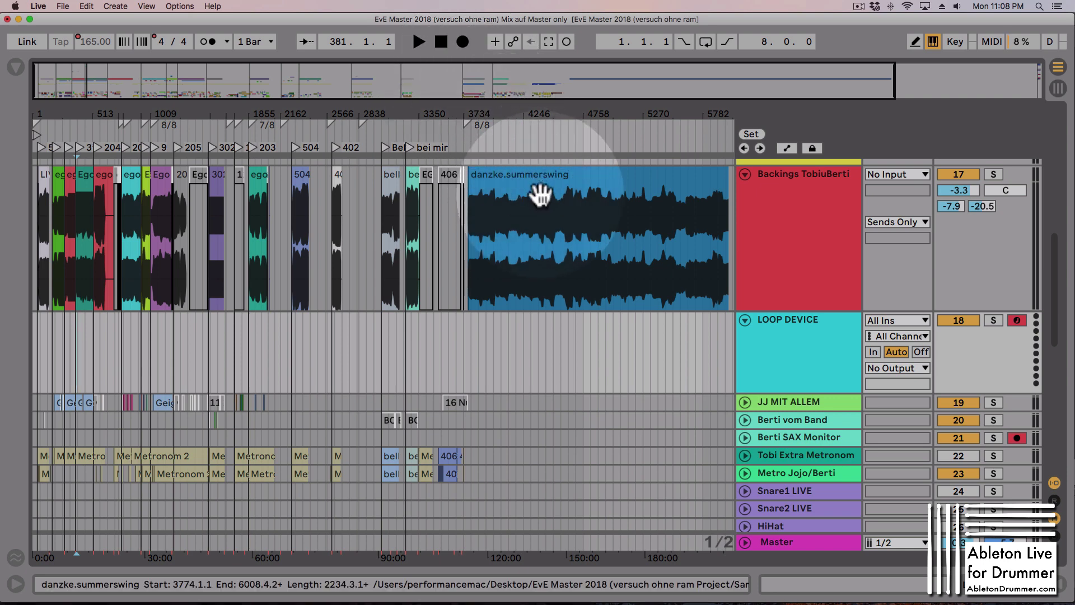
pyautogui.click(306, 287)
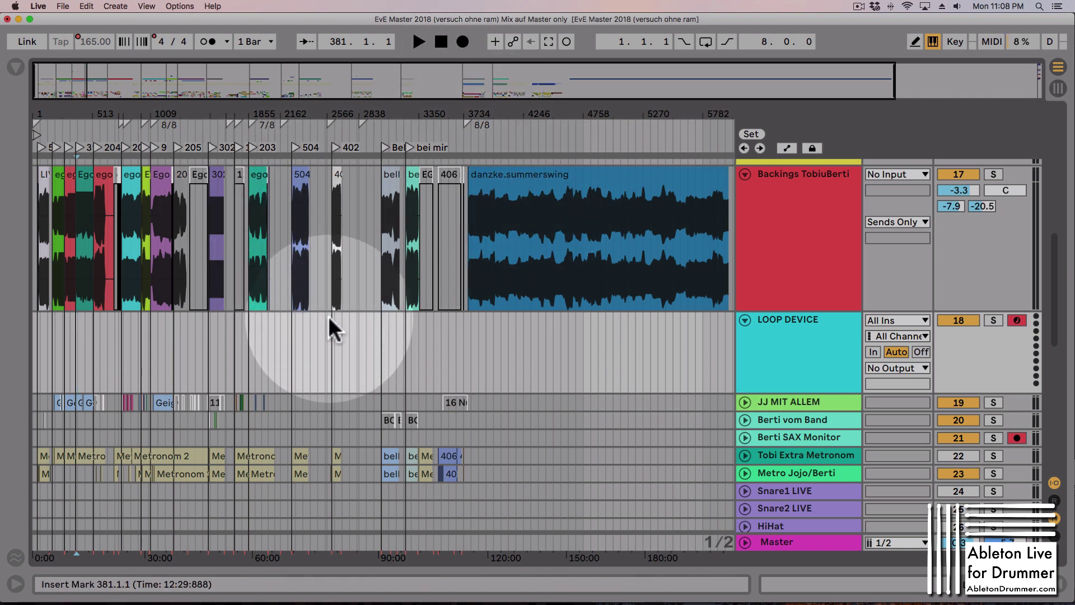
pyautogui.click(469, 291)
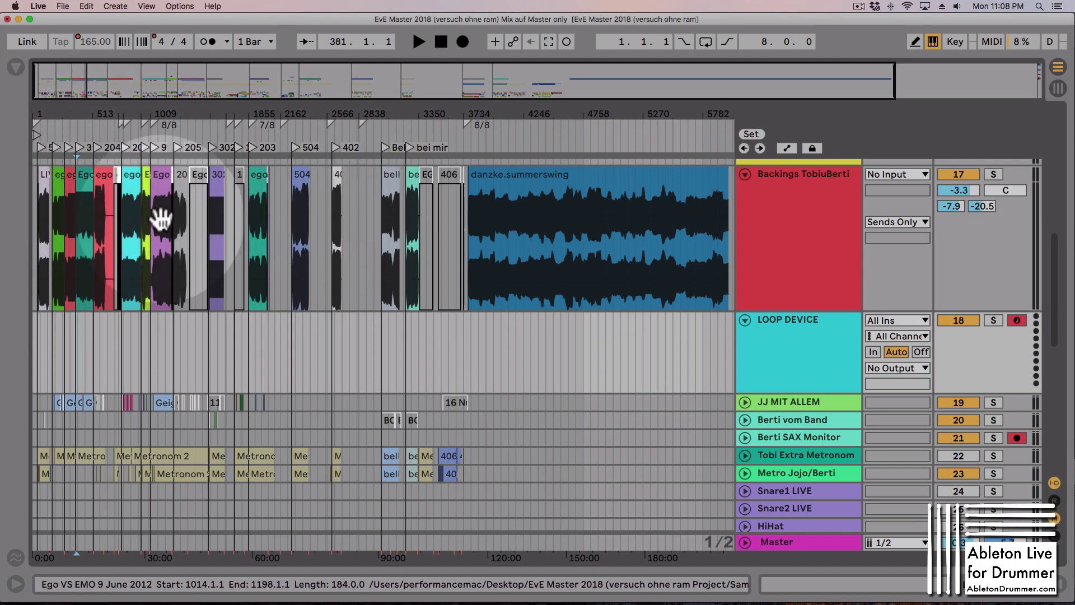
pyautogui.moveTo(159, 112); pyautogui.dragTo(251, 104)
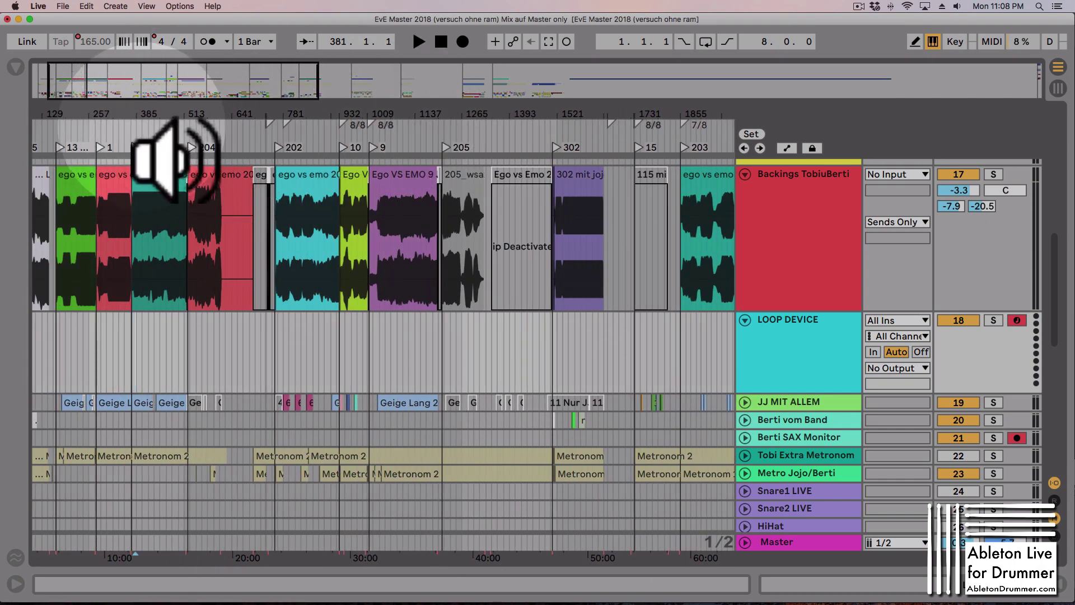
pyautogui.moveTo(131, 111); pyautogui.dragTo(179, 159)
pyautogui.moveTo(179, 112); pyautogui.dragTo(250, 144)
pyautogui.click(244, 145)
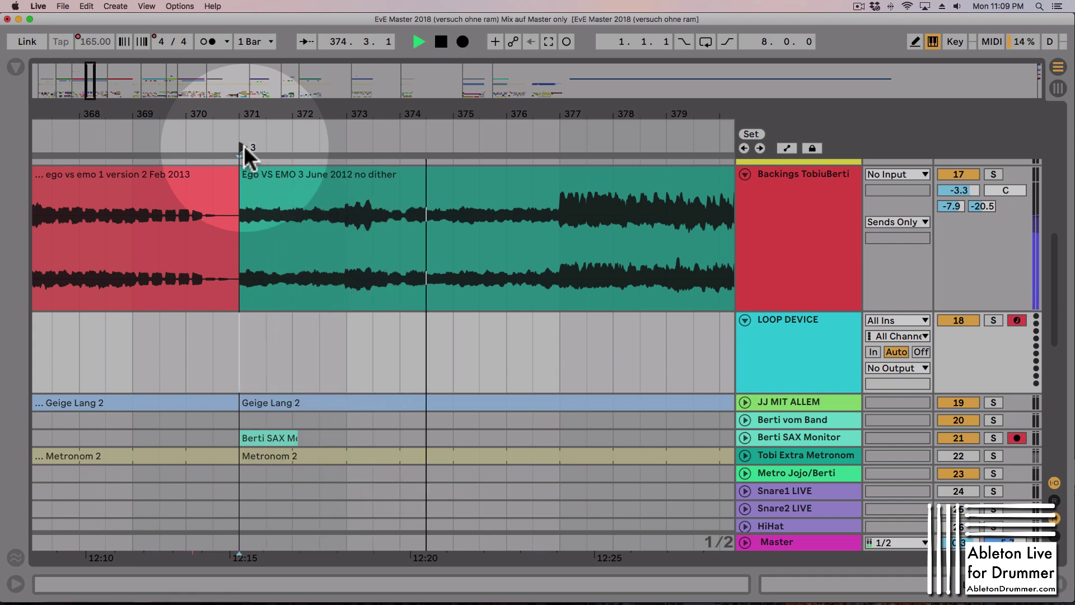
# Audition the louder part of the Ego VS EMO 3 clip from bar 377 and stop playback.
pyautogui.click(560, 255)
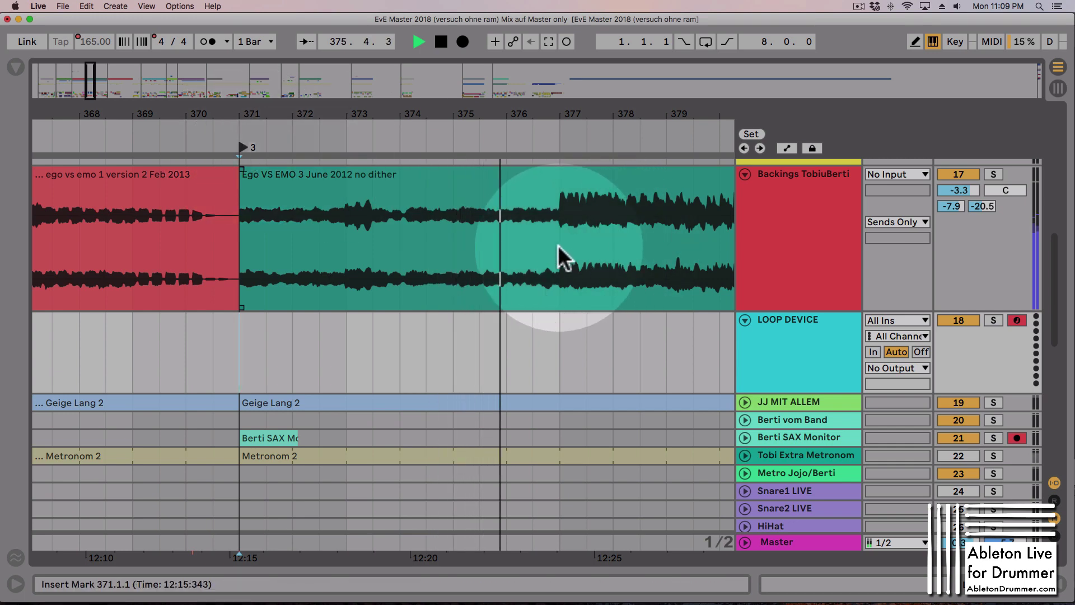
pyautogui.moveTo(659, 132); pyautogui.dragTo(624, 109)
pyautogui.click(502, 254)
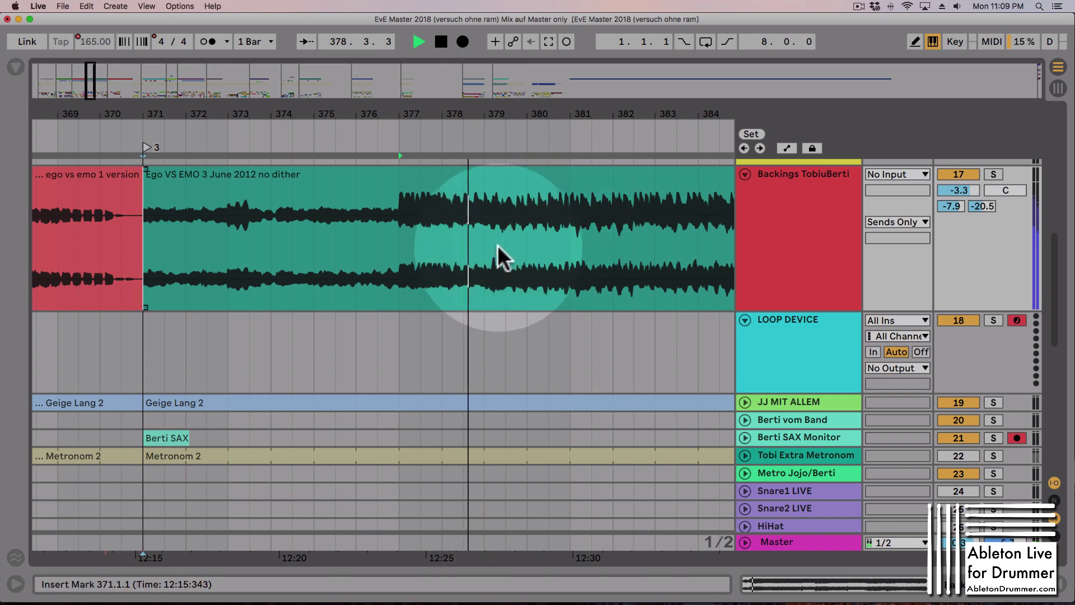
pyautogui.press('space')
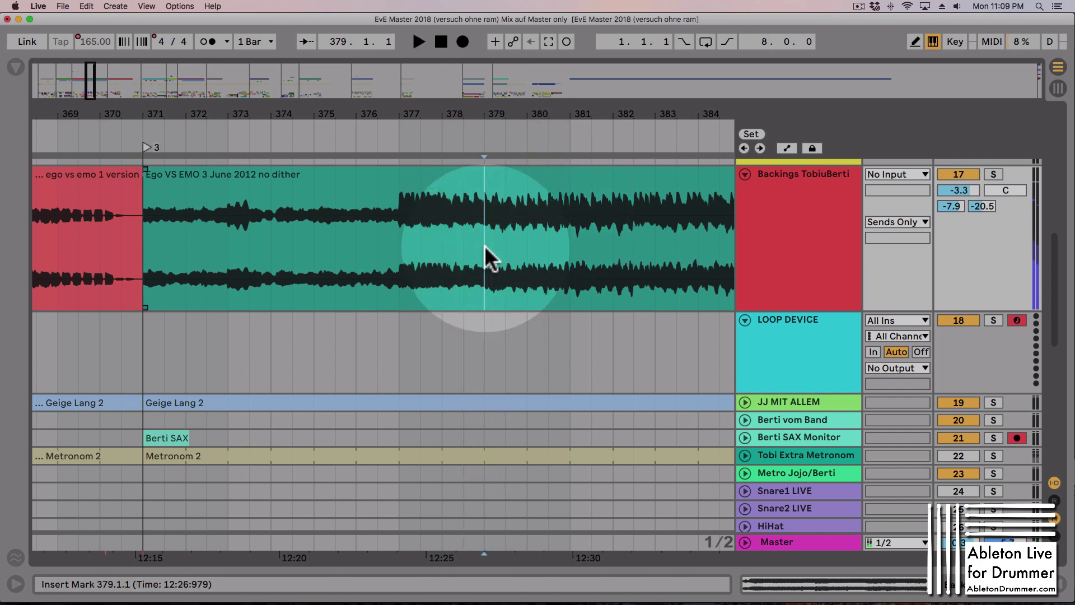
# Select bars 371 to 379 of the Ego VS EMO 3 clip and loop the selection.
pyautogui.click(488, 164)
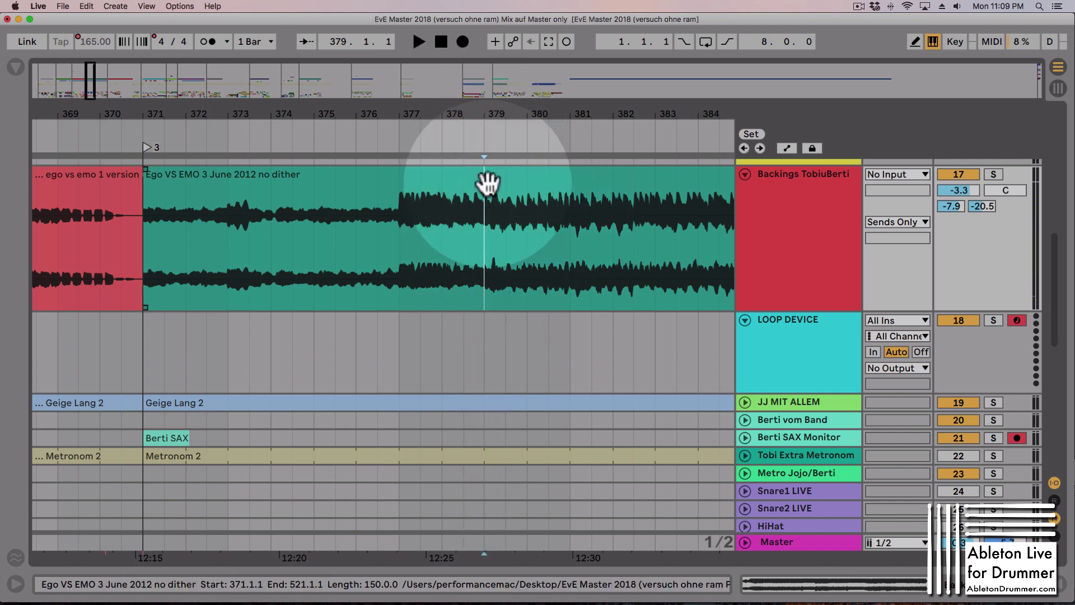
pyautogui.moveTo(487, 247); pyautogui.dragTo(145, 239)
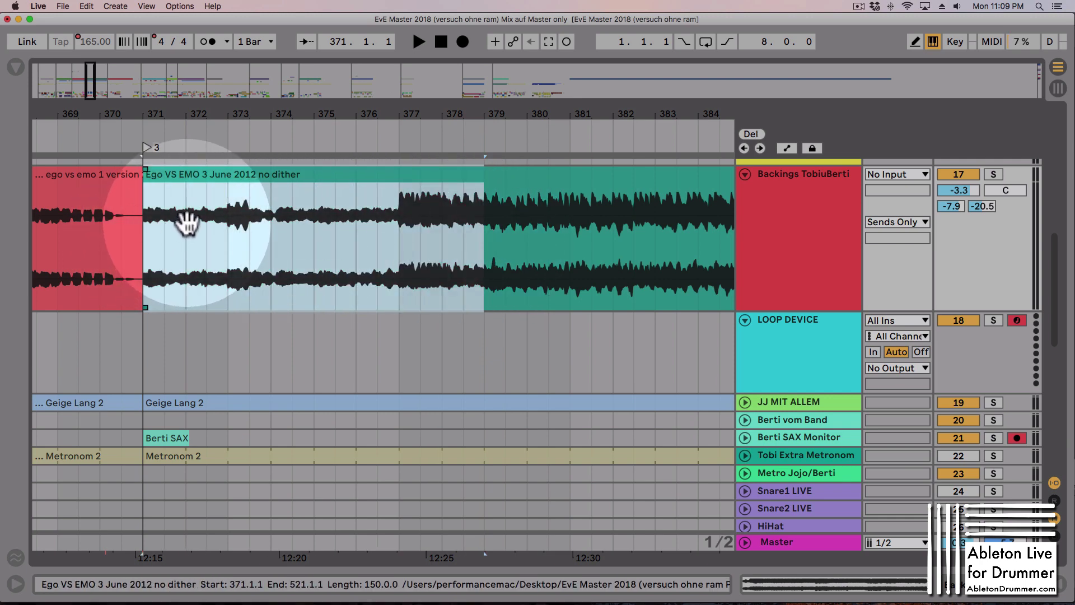
pyautogui.press('super+l')
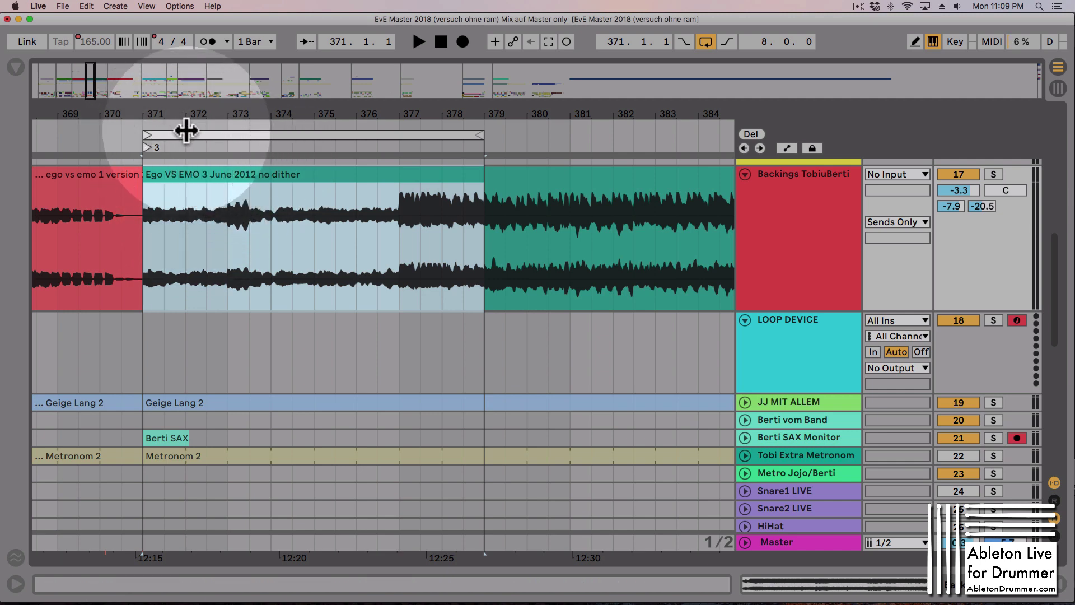
# Toggle the new eight-bar arrangement loop off and back on several times.
pyautogui.click(705, 44)
pyautogui.click(705, 44)
pyautogui.moveTo(365, 114); pyautogui.dragTo(449, 67)
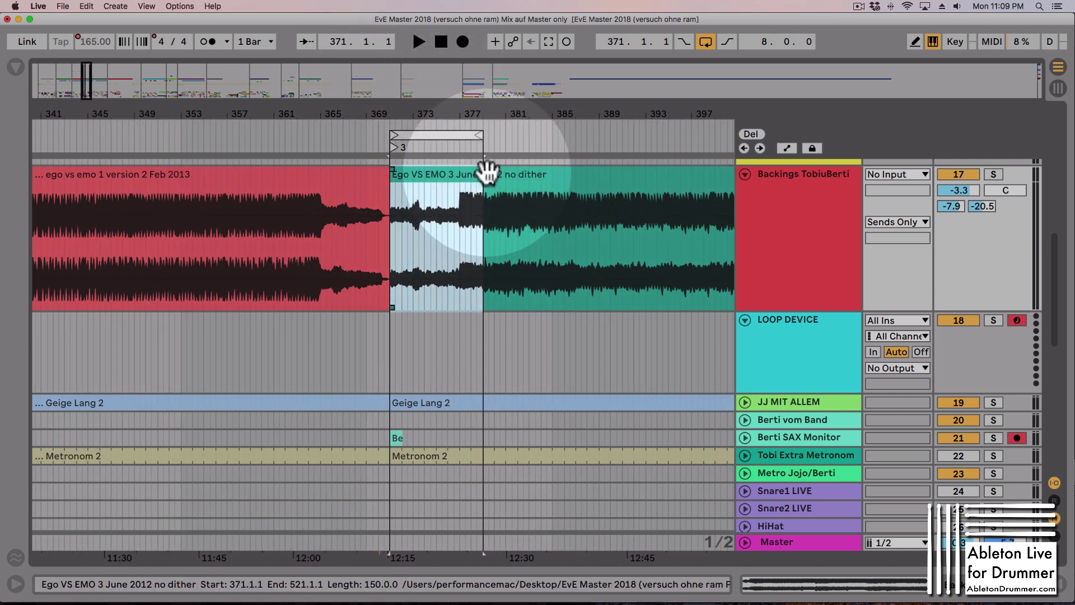
pyautogui.click(705, 42)
pyautogui.click(704, 42)
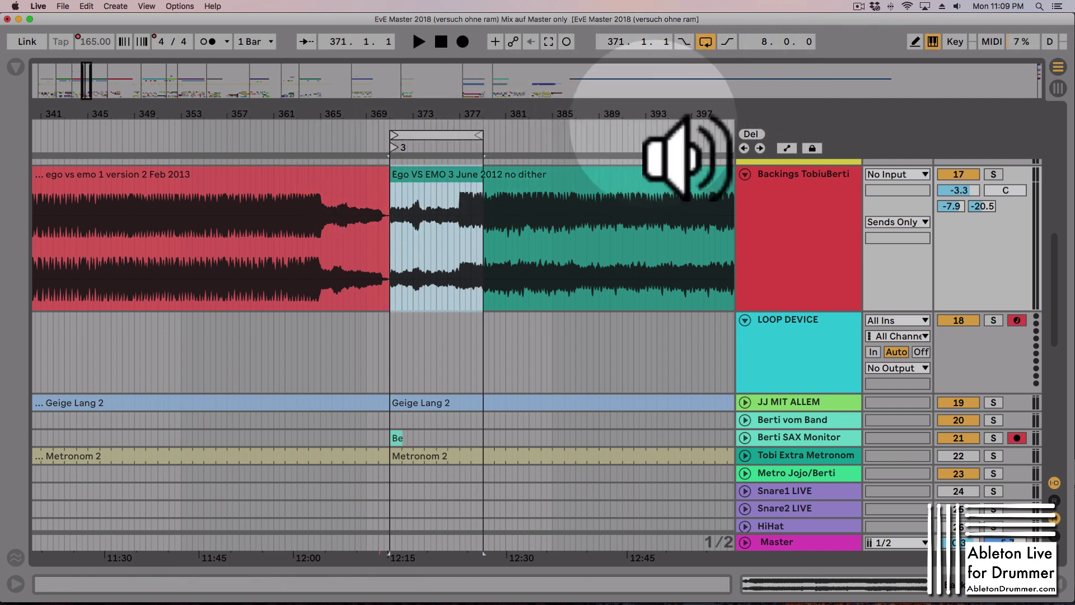
pyautogui.click(704, 41)
pyautogui.click(704, 42)
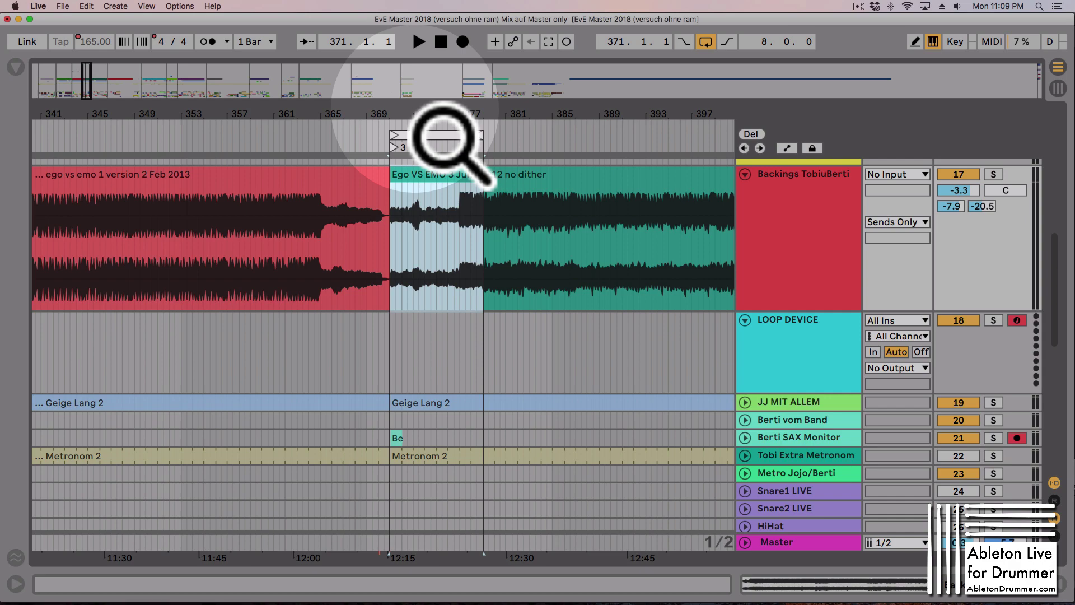
# Open the device view of the LOOP DEVICE track.
pyautogui.moveTo(414, 112); pyautogui.dragTo(444, 138)
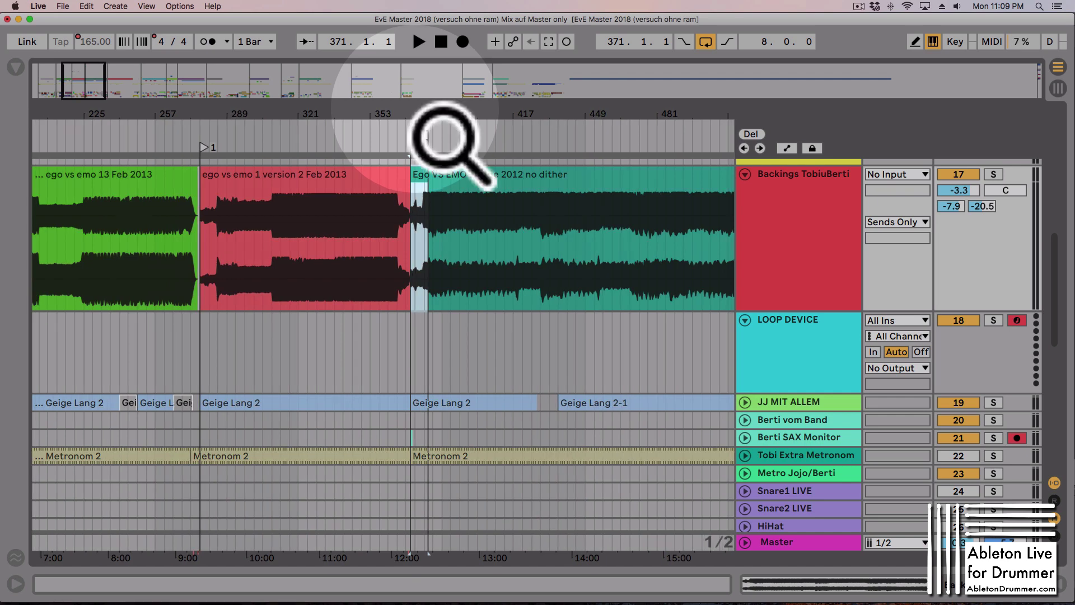
pyautogui.moveTo(414, 109); pyautogui.dragTo(416, 131)
pyautogui.click(797, 322)
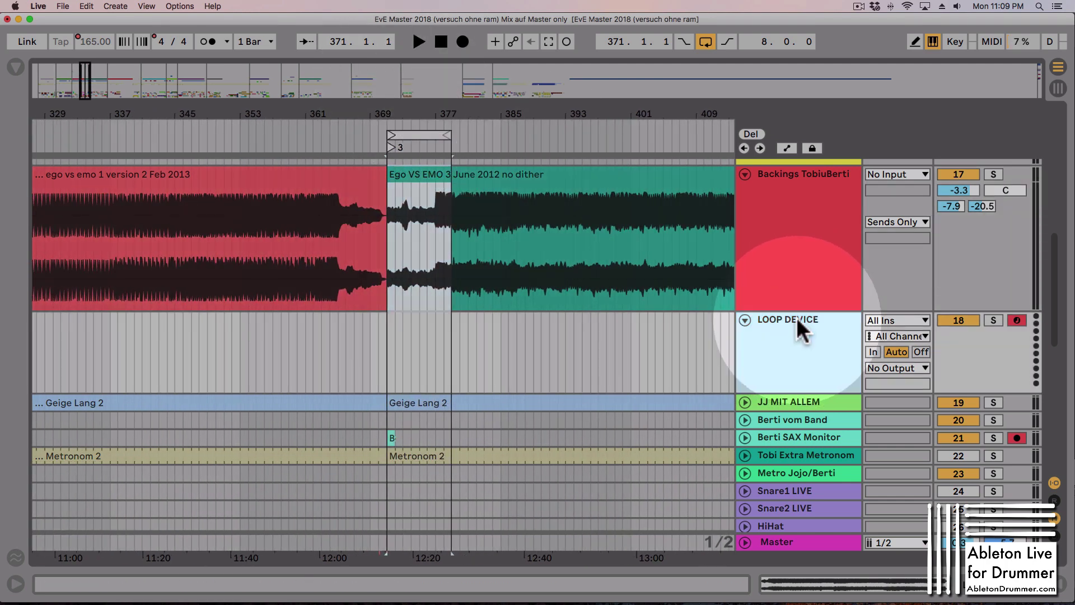
pyautogui.doubleClick(796, 318)
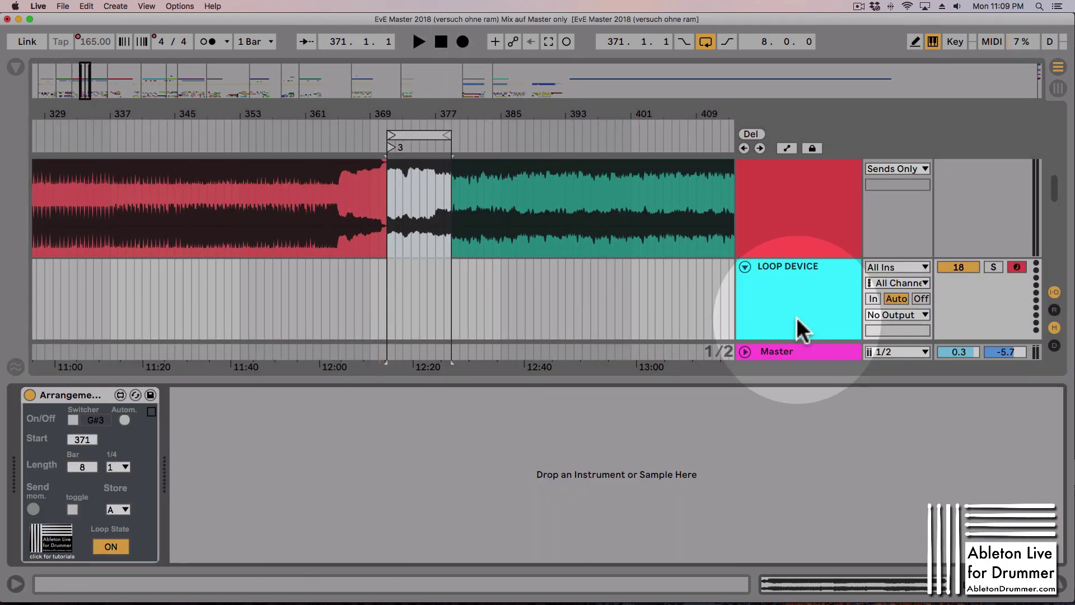
# Toggle the arrangement loop off and back on with the loop device's Loop State control.
pyautogui.click(114, 547)
pyautogui.click(113, 546)
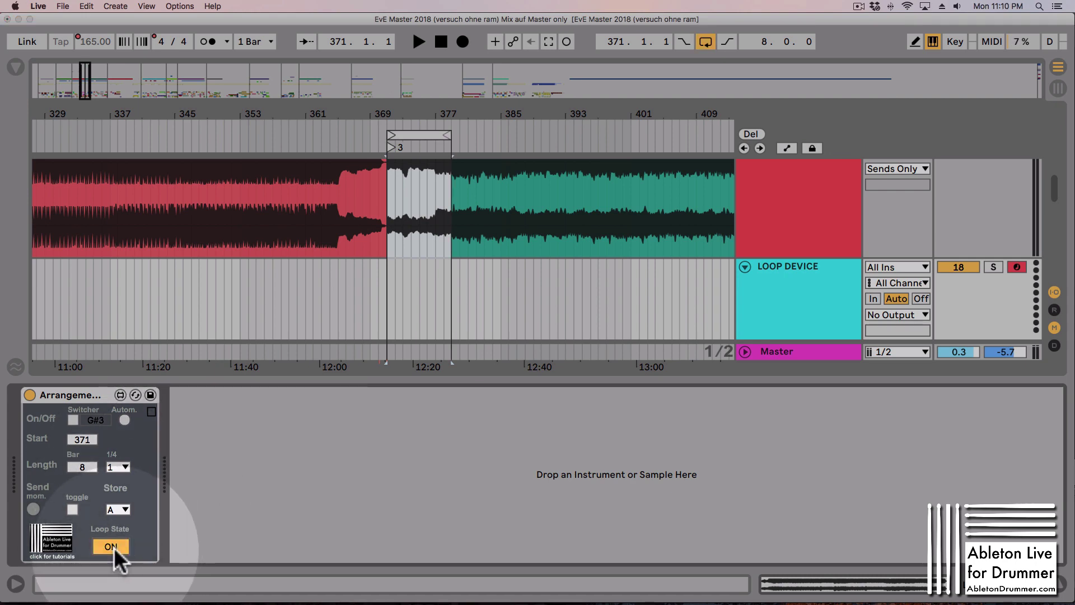
pyautogui.click(115, 549)
pyautogui.click(116, 549)
pyautogui.click(115, 549)
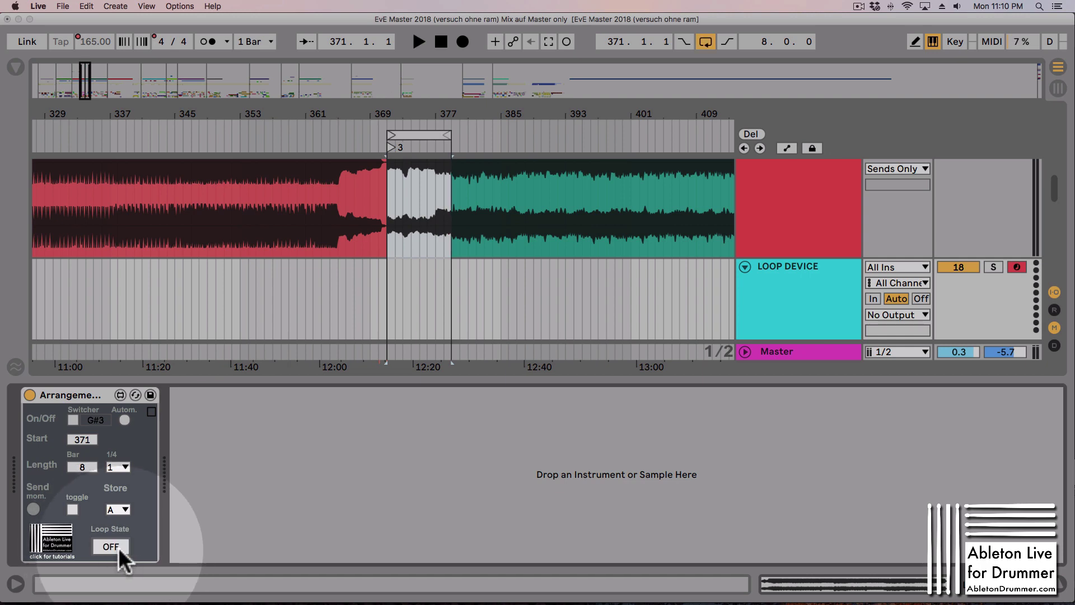
pyautogui.click(119, 546)
pyautogui.click(119, 546)
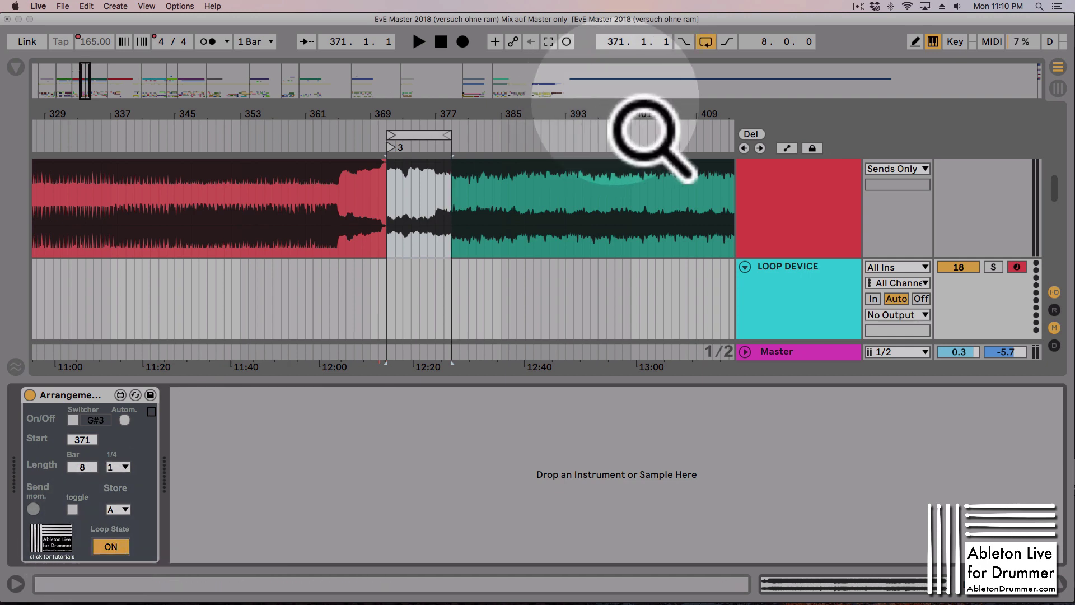
# Toggle the transport's loop switch off and on to compare it with the device's Loop State, leaving looping enabled.
pyautogui.click(706, 43)
pyautogui.click(706, 42)
pyautogui.click(706, 43)
pyautogui.click(706, 42)
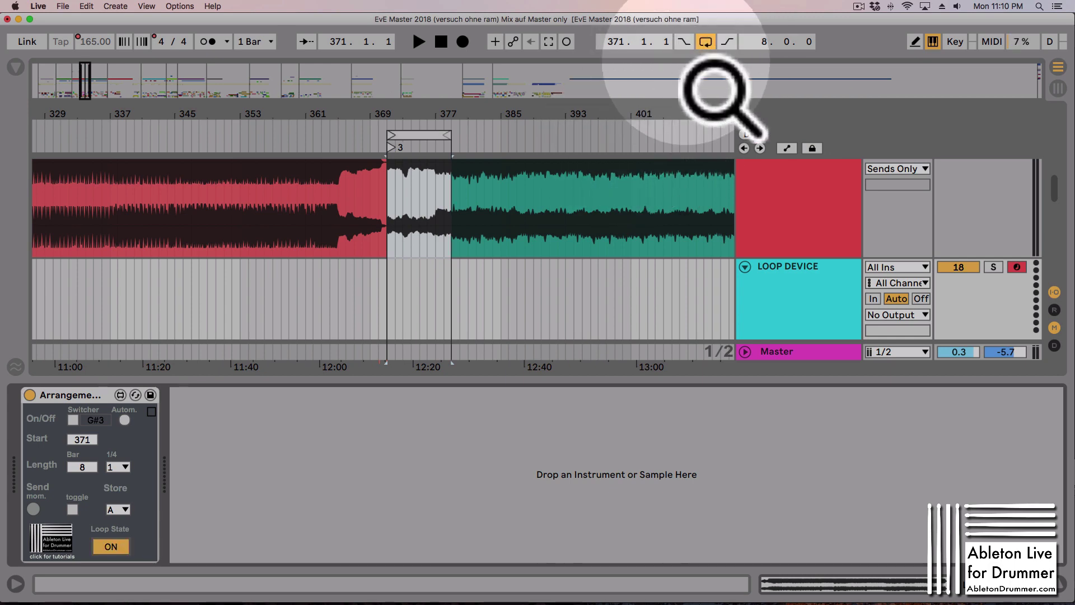
pyautogui.click(706, 42)
pyautogui.click(706, 43)
pyautogui.click(409, 358)
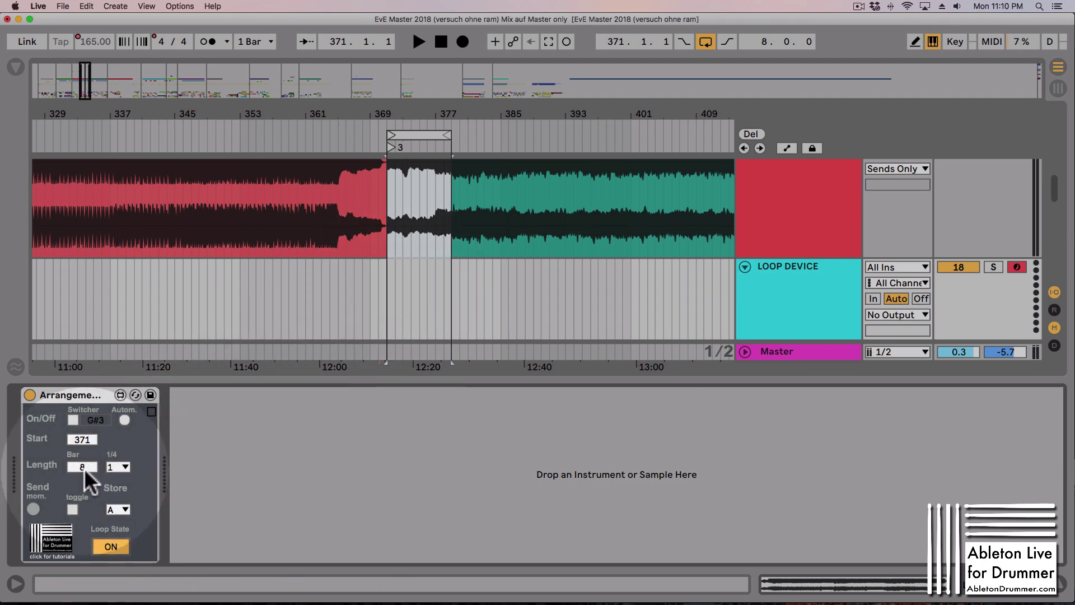
# Try the loop device's Start at 946, select the arrangement loop brace and move its start to bar 373, shortening it to six bars.
pyautogui.moveTo(80, 439); pyautogui.dragTo(78, 443)
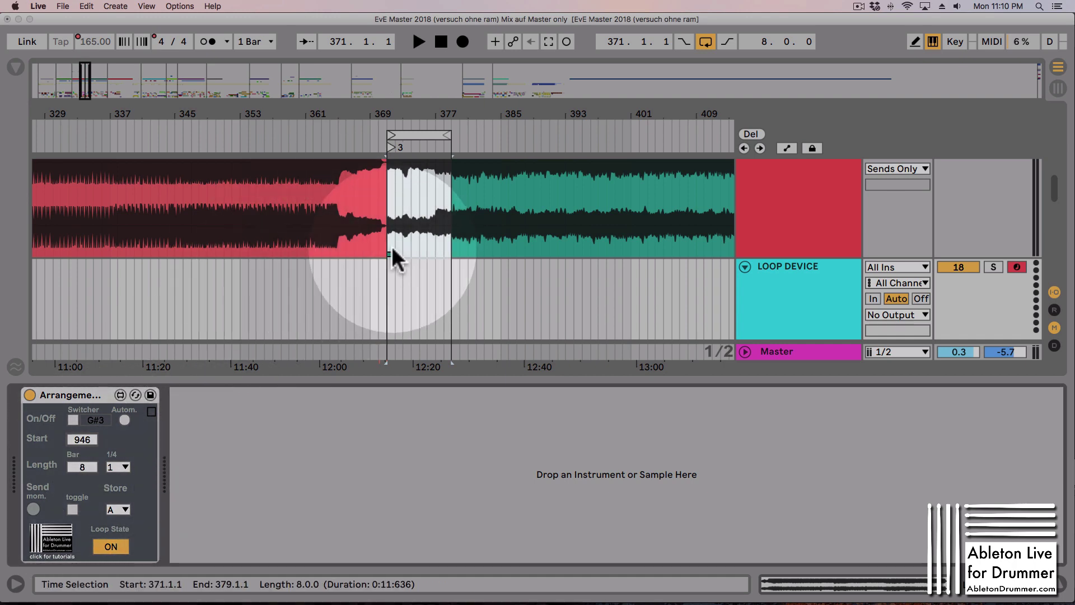
pyautogui.moveTo(411, 118); pyautogui.dragTo(435, 143)
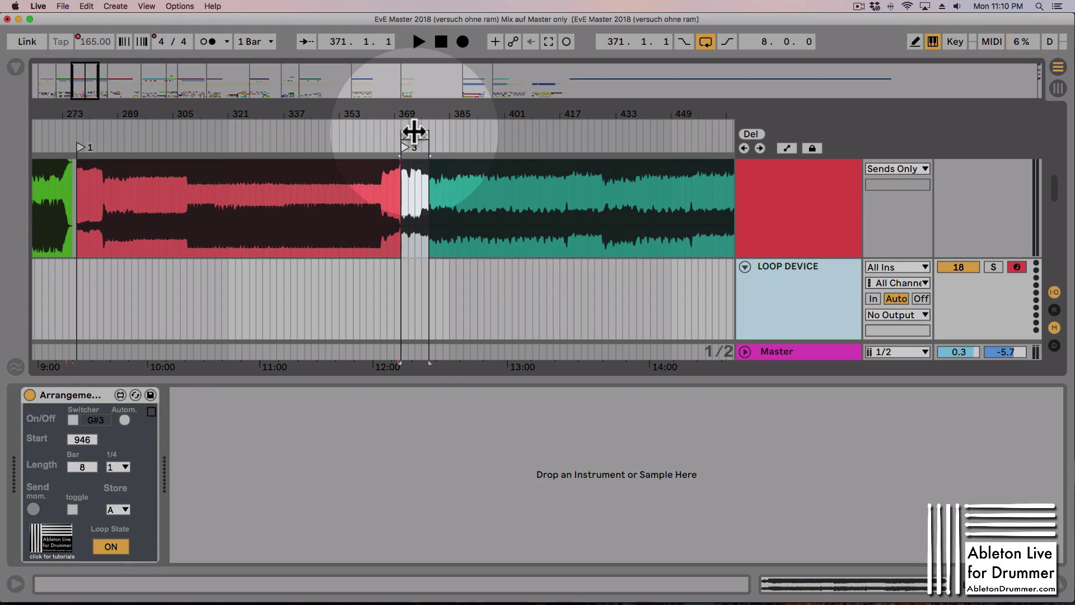
pyautogui.click(414, 132)
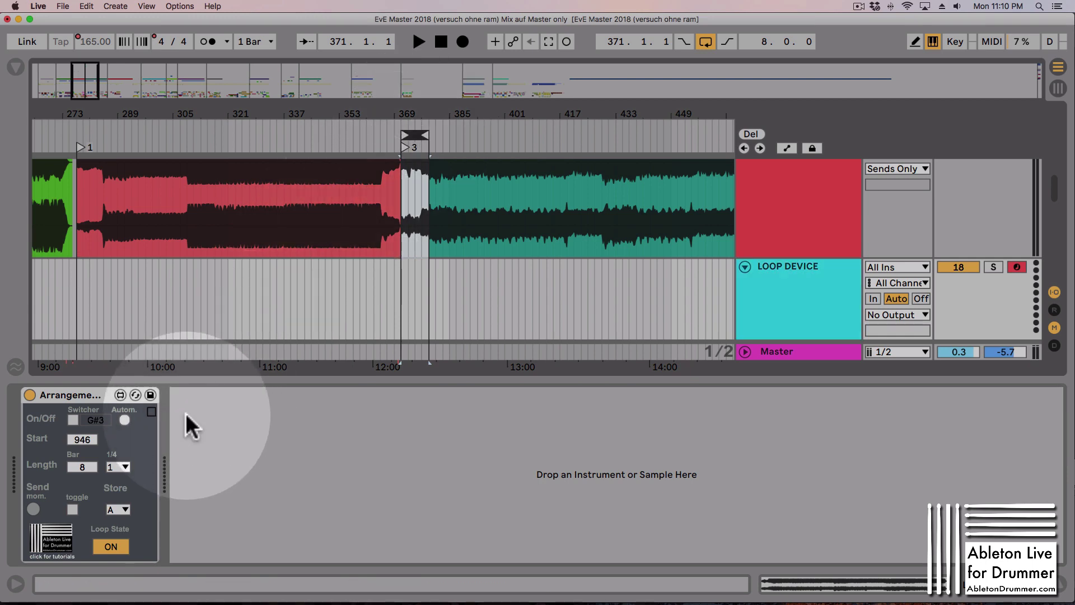
pyautogui.moveTo(410, 109); pyautogui.dragTo(421, 107)
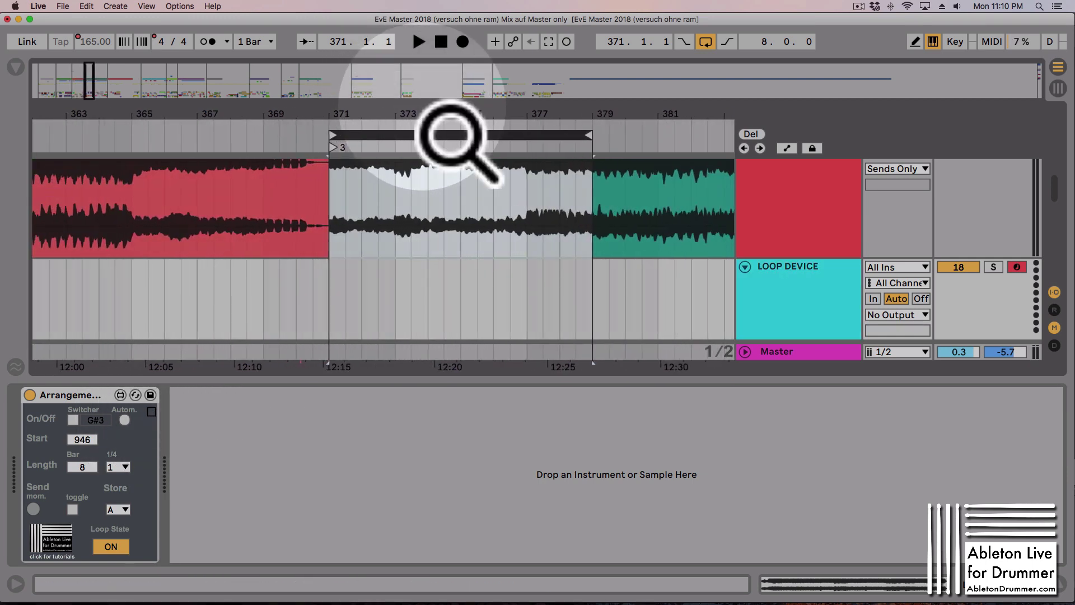
pyautogui.moveTo(335, 133); pyautogui.dragTo(394, 132)
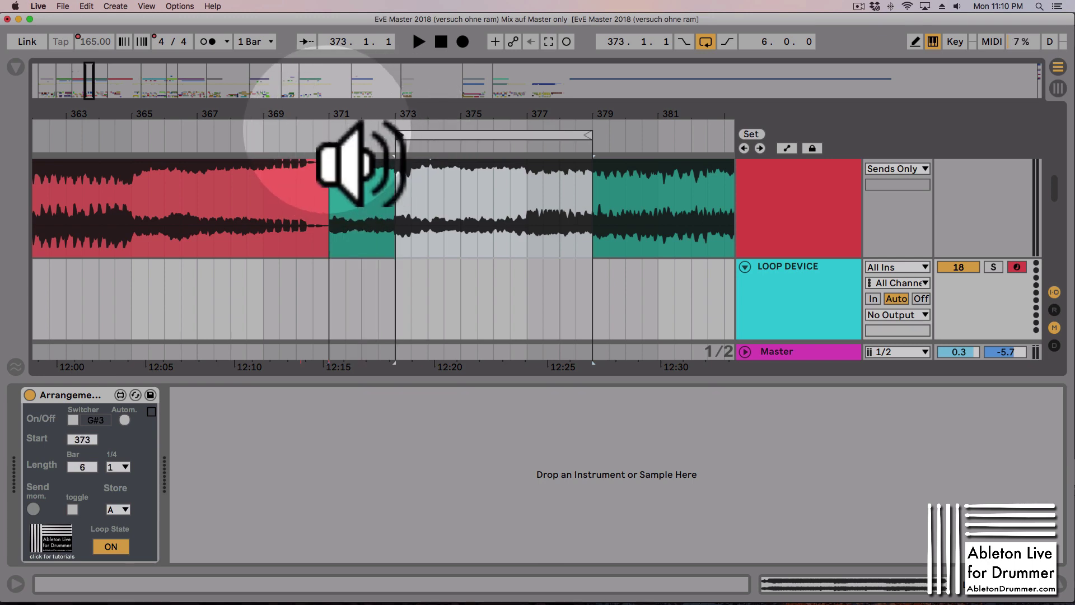
# Set the loop device's Start to 371 and Length to 8 bars, and send the values to the arrangement with the Send toggle on.
pyautogui.click(330, 187)
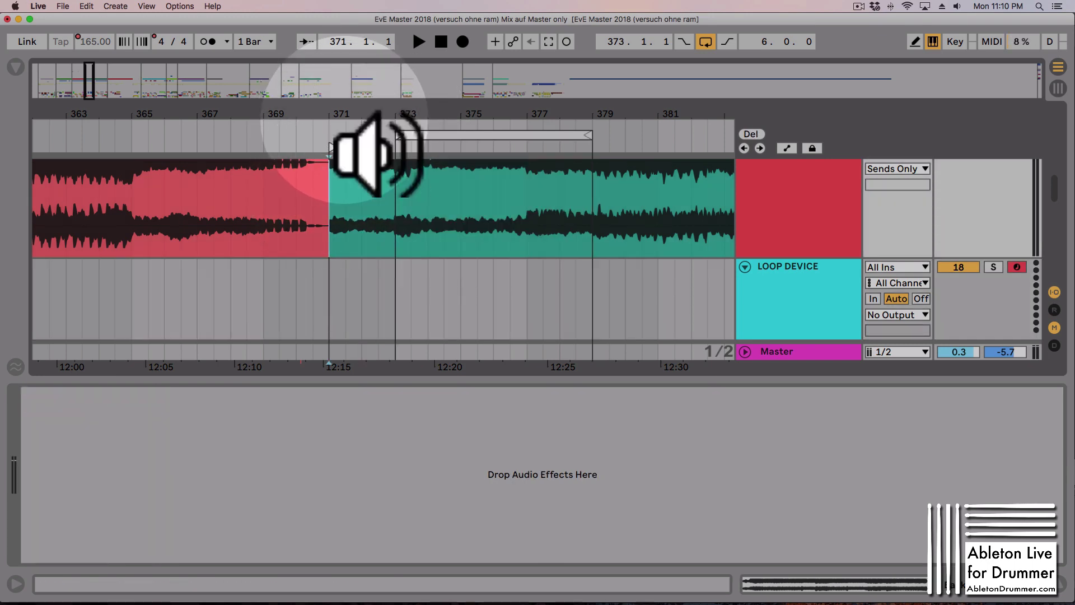
pyautogui.click(758, 253)
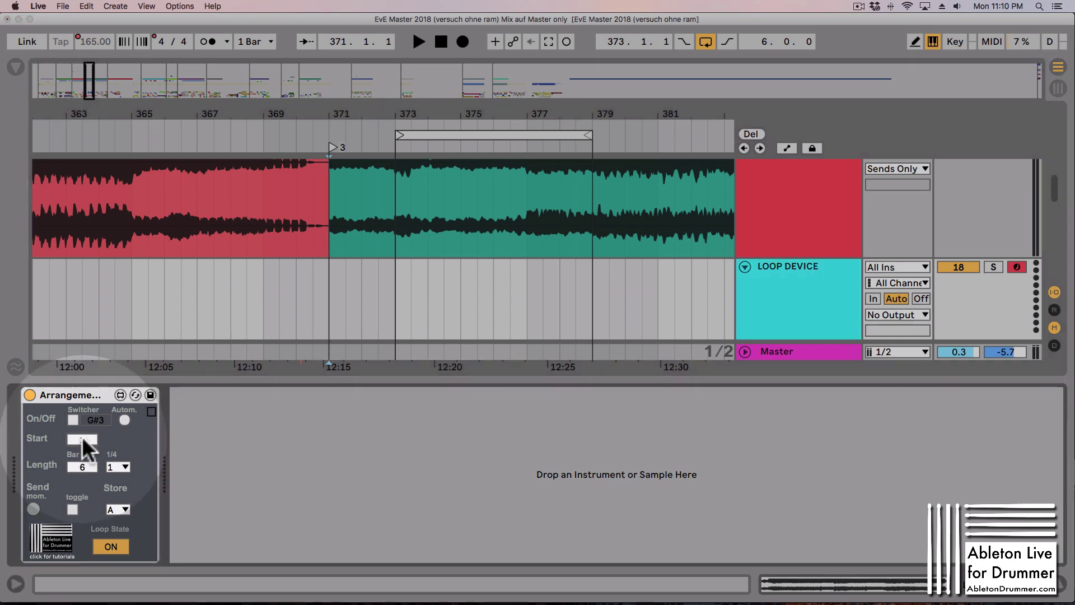
pyautogui.write('371')
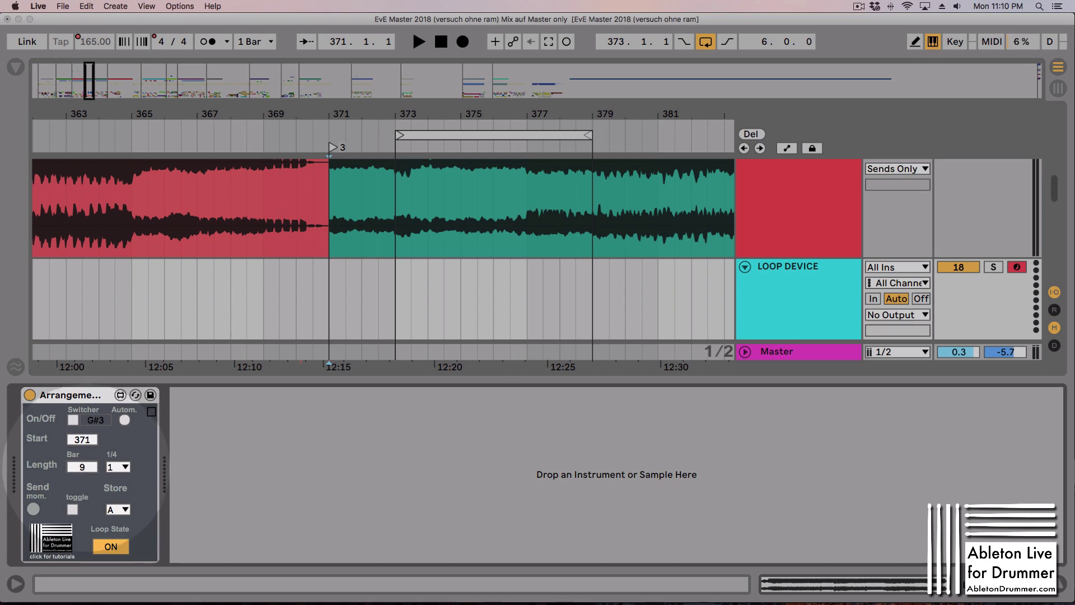
pyautogui.click(115, 465)
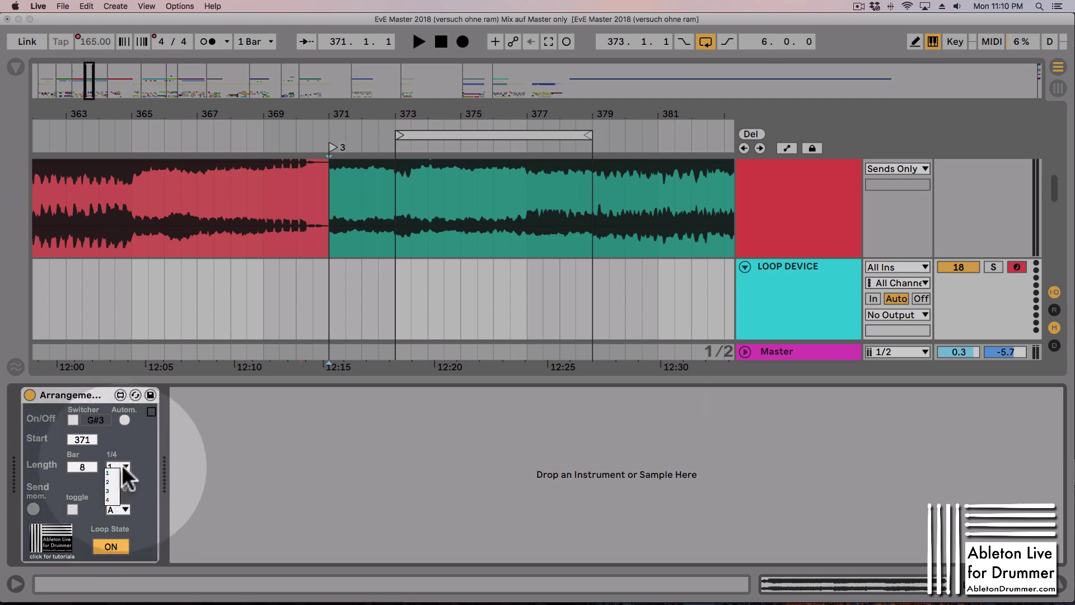
pyautogui.click(136, 454)
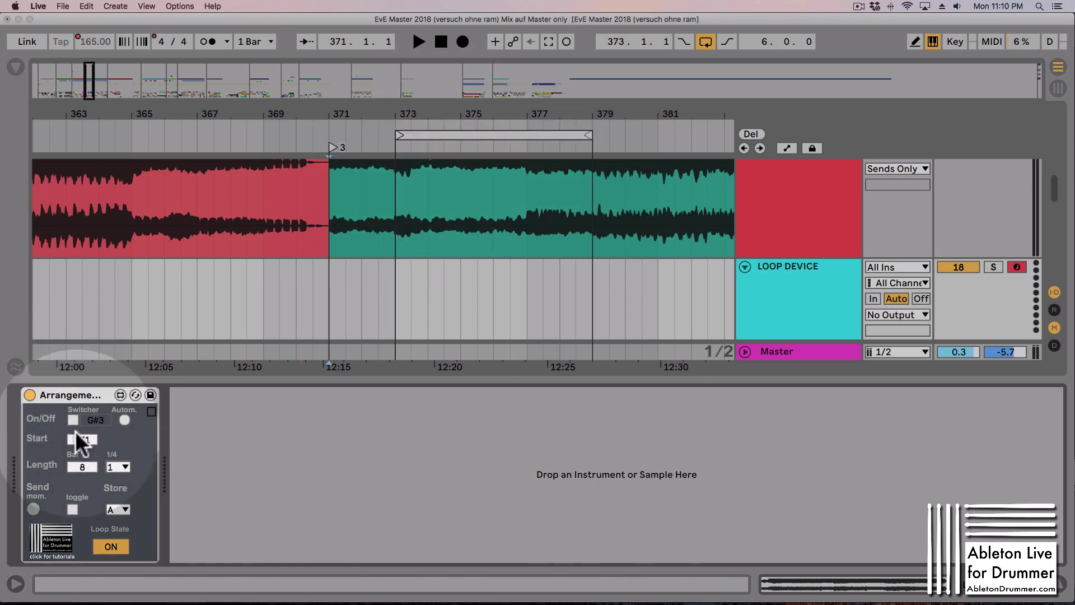
pyautogui.click(32, 507)
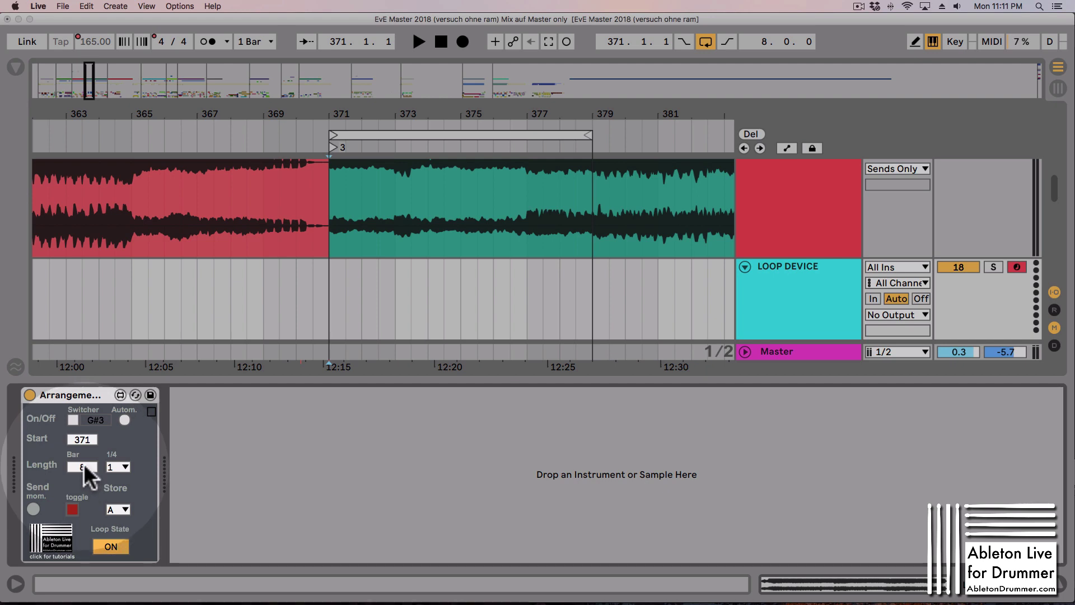
# Vary the loop device's Length and move its Start to bar 628, restoring the Start to 371.
pyautogui.moveTo(84, 466); pyautogui.dragTo(84, 471)
pyautogui.moveTo(84, 468); pyautogui.dragTo(84, 465)
pyautogui.moveTo(88, 440); pyautogui.dragTo(89, 448)
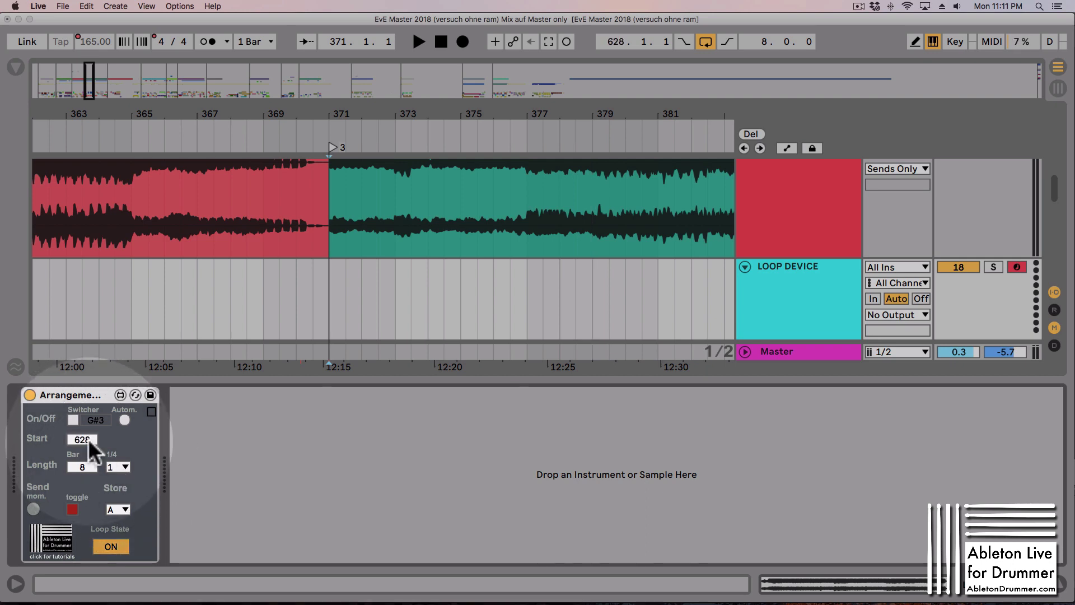
pyautogui.write('371')
pyautogui.press('Return')
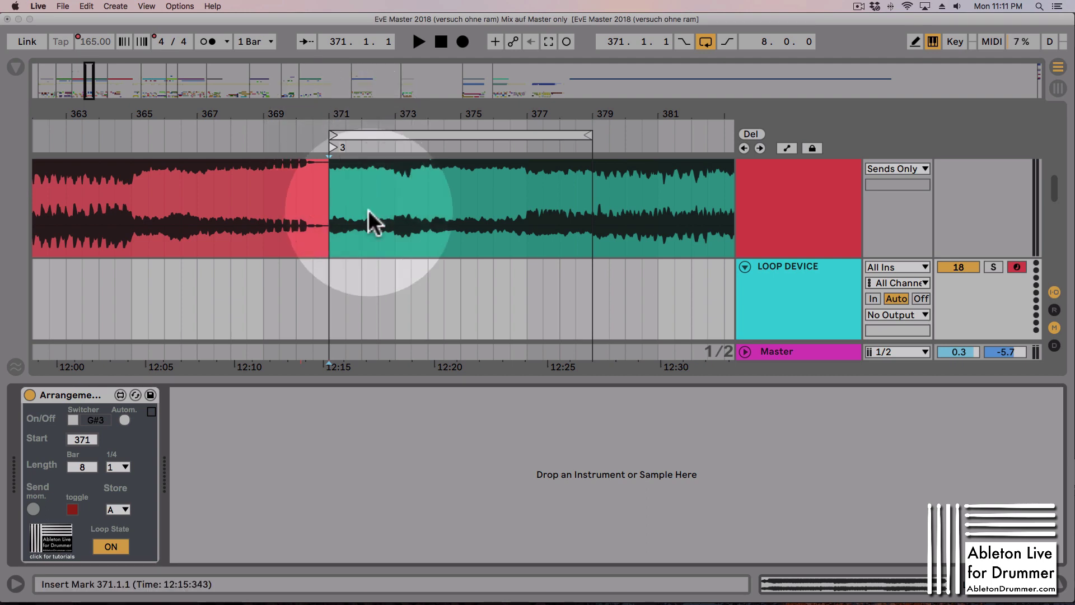
# Toggle the transport's arrangement loop off, on and off again, leaving looping disabled.
pyautogui.scroll(-1, 362, 290)
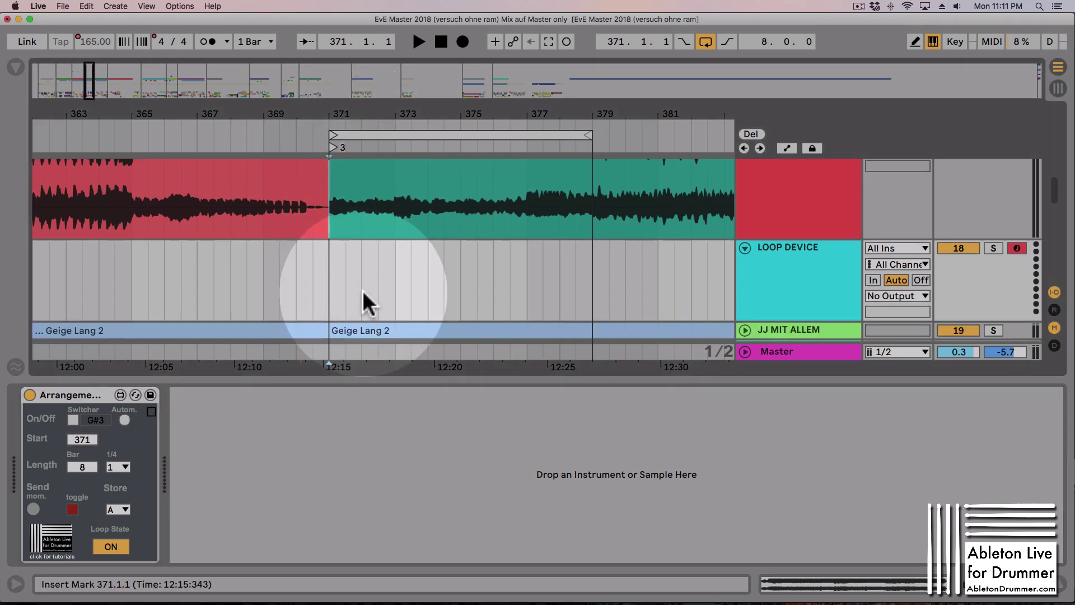
pyautogui.scroll(1, 362, 290)
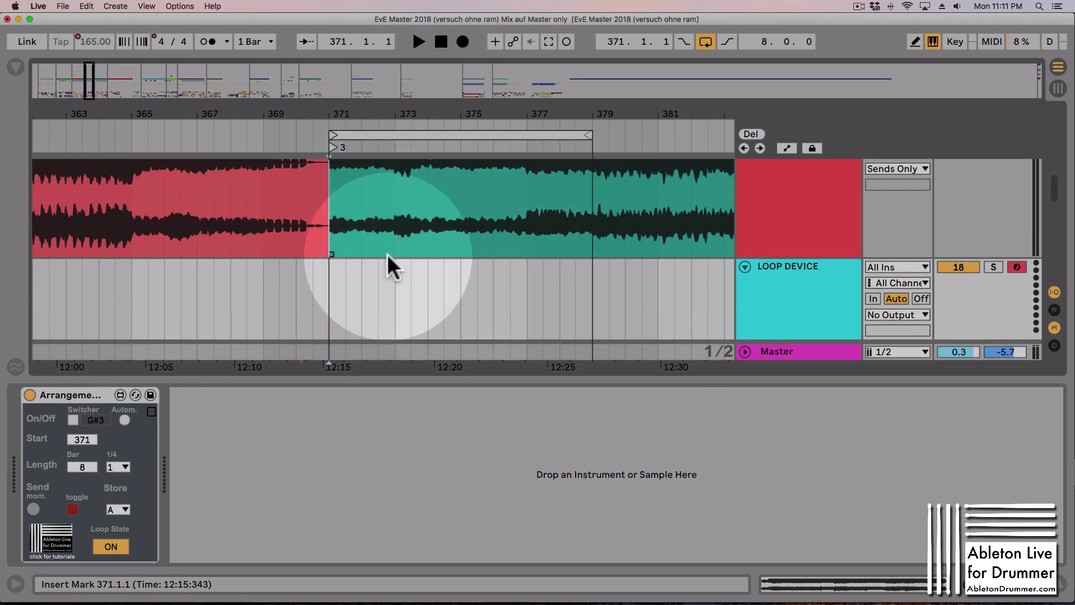
pyautogui.click(706, 42)
pyautogui.click(707, 41)
pyautogui.click(707, 42)
# Insert a one-bar MIDI clip at bar 370 on the LOOP DEVICE track and display its envelope editor.
pyautogui.moveTo(297, 281); pyautogui.dragTo(321, 280)
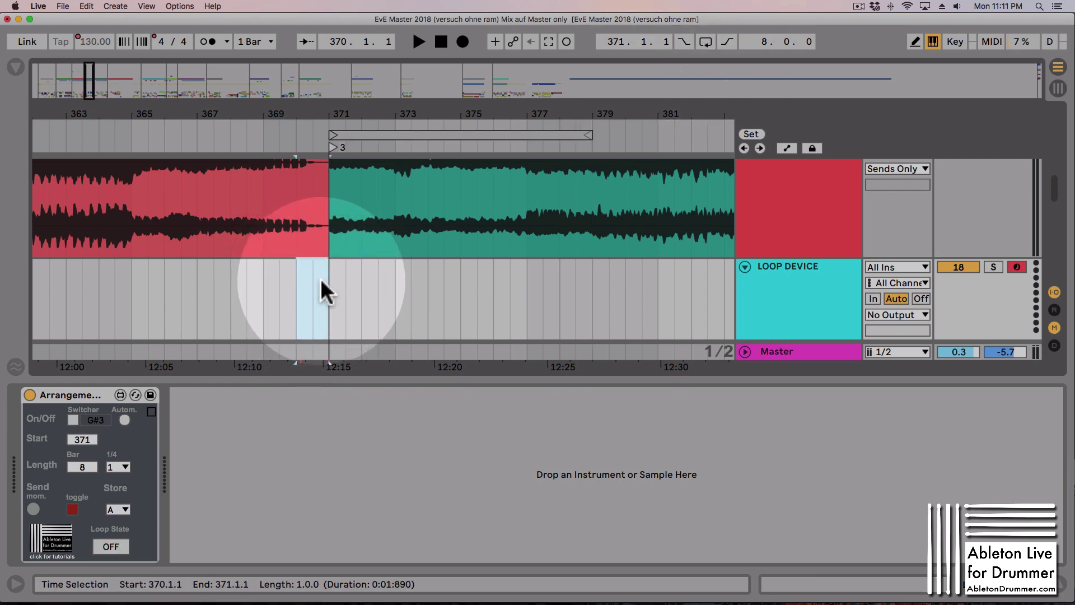
pyautogui.press('super+shift+m')
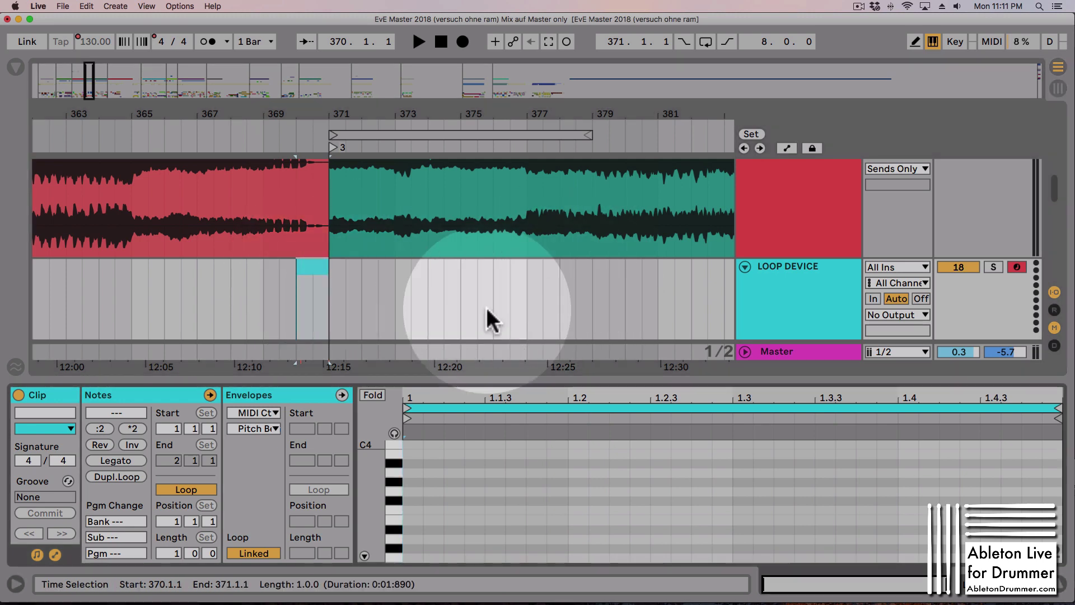
pyautogui.click(54, 554)
pyautogui.click(54, 553)
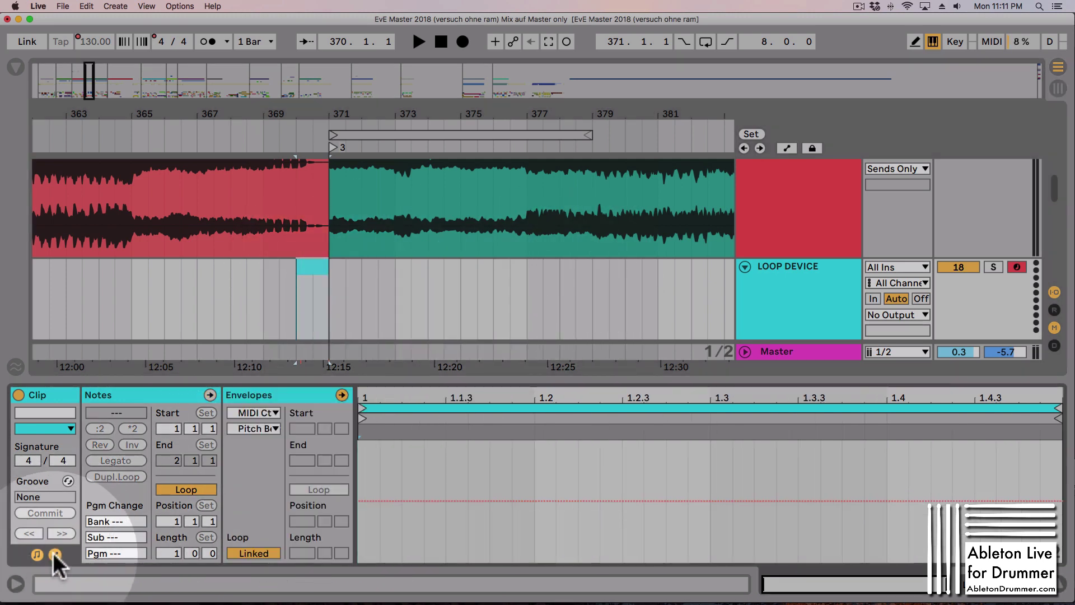
# Check which devices and parameters the clip's envelope choosers offer for automation.
pyautogui.click(259, 412)
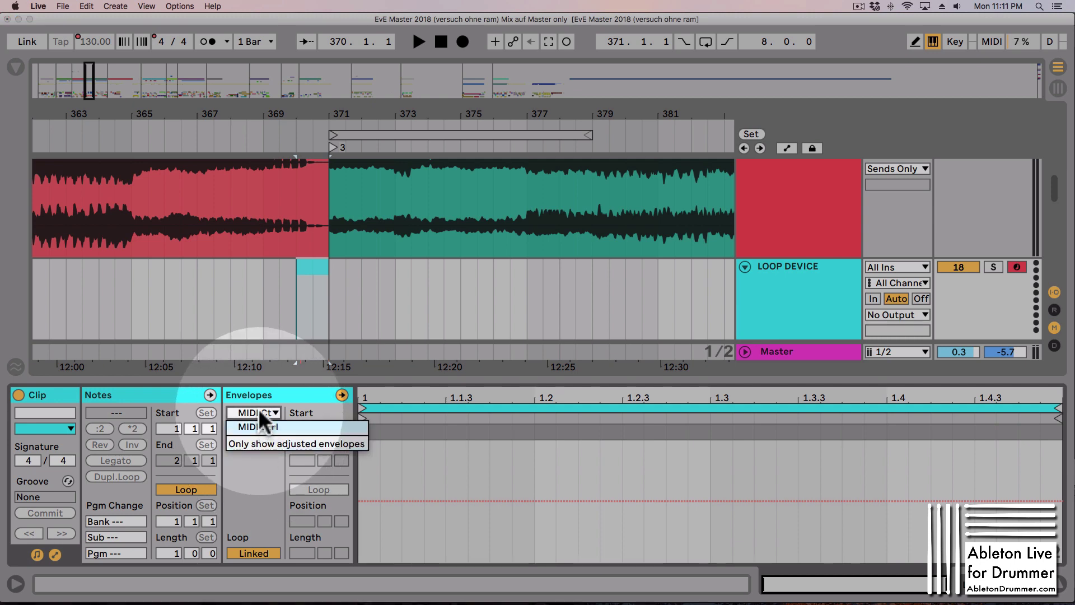
pyautogui.click(259, 425)
pyautogui.click(261, 425)
pyautogui.click(261, 423)
pyautogui.click(257, 412)
pyautogui.click(266, 425)
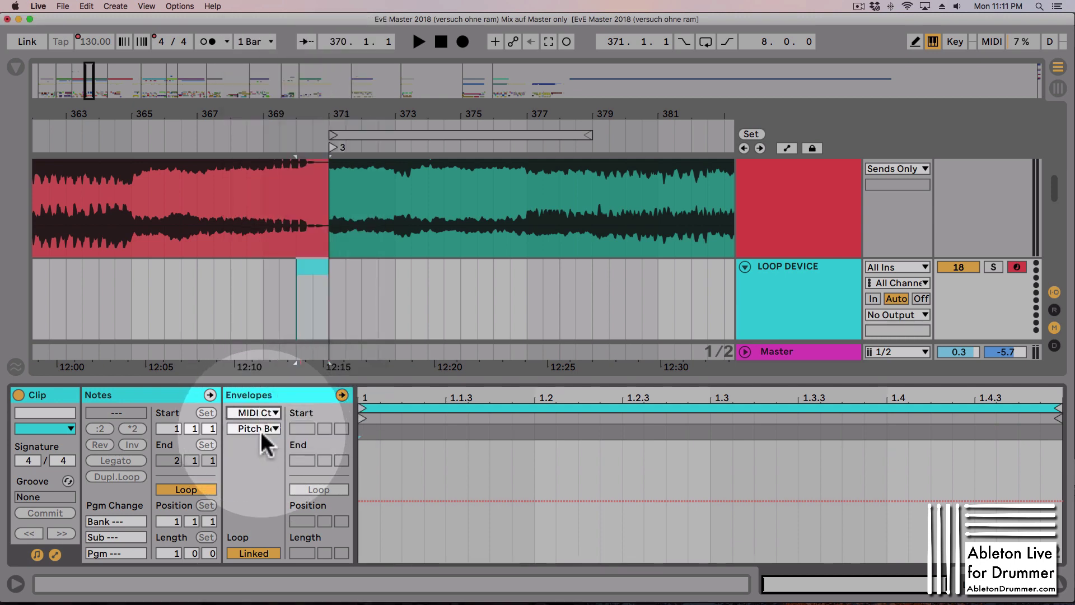
# Show the arrangement automation and display the looper device's Loop On/Off Autom parameter on the LOOP DEVICE track.
pyautogui.click(804, 271)
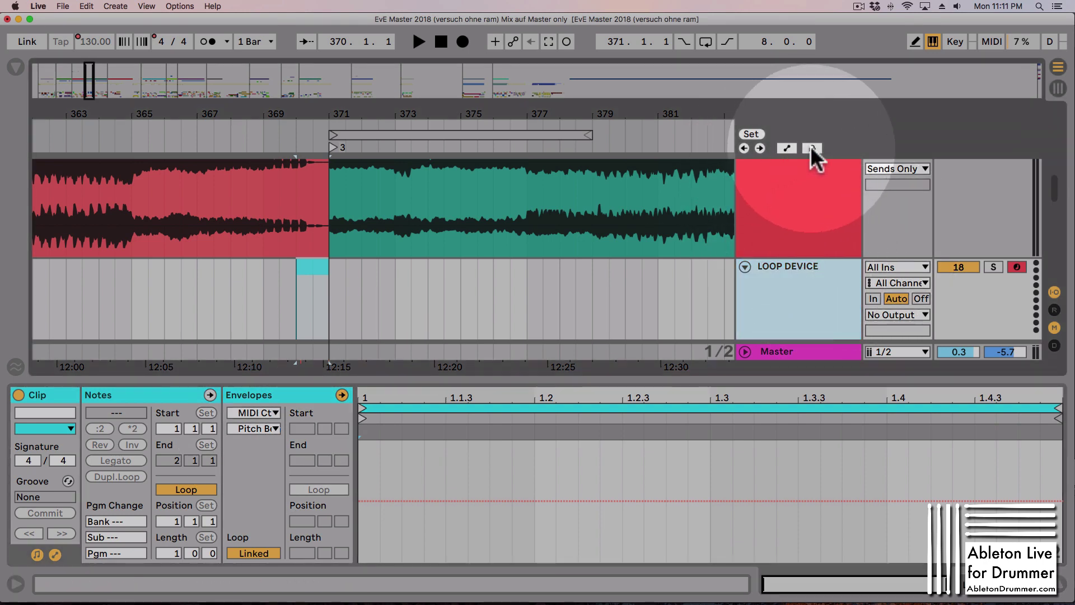
pyautogui.click(787, 148)
pyautogui.click(801, 272)
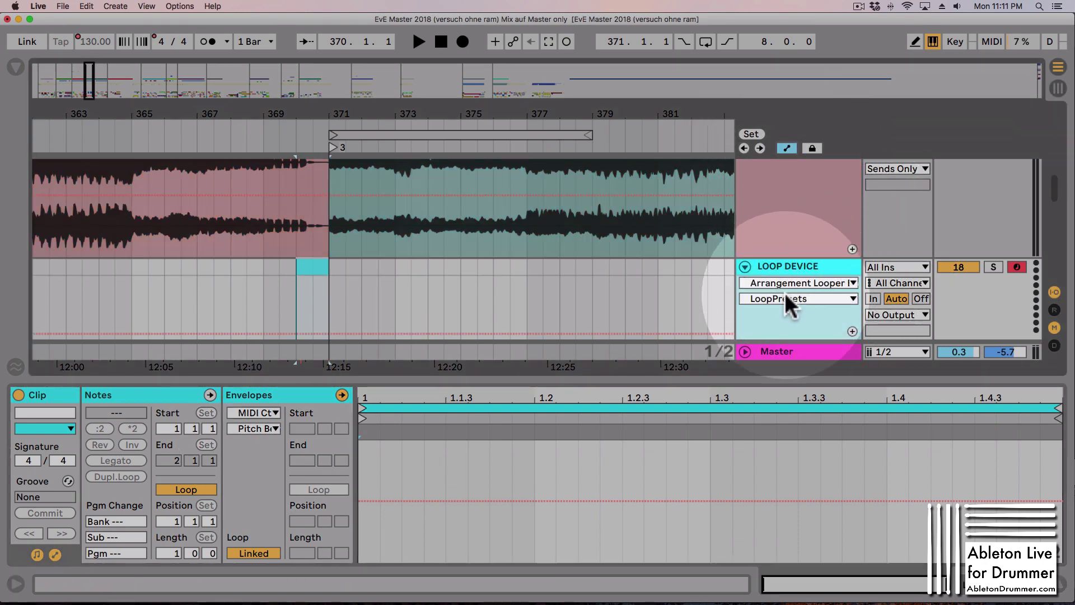
pyautogui.scroll(-2, 785, 293)
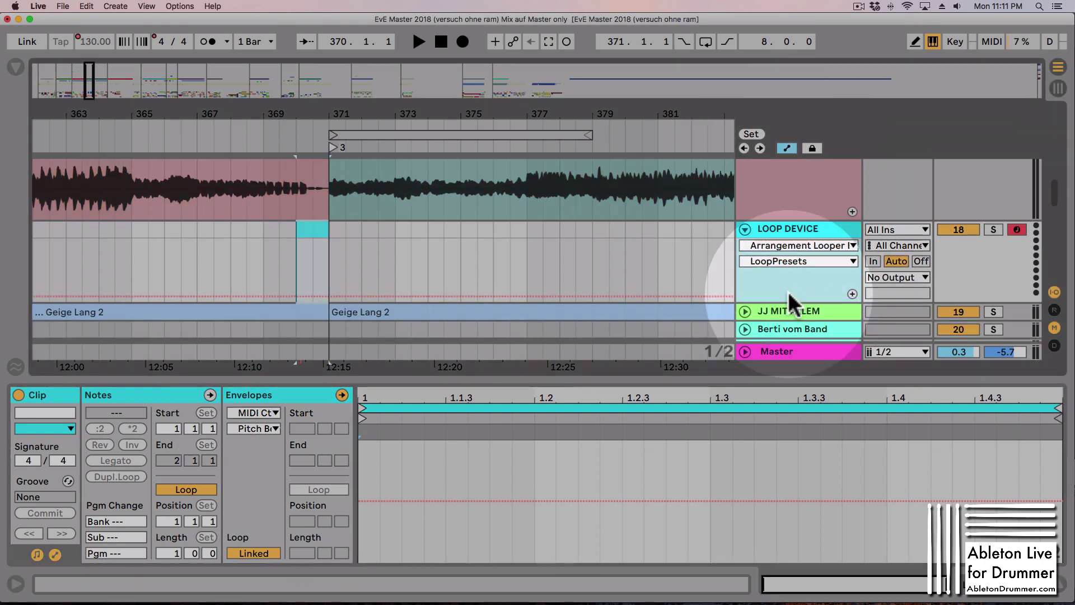
pyautogui.click(781, 260)
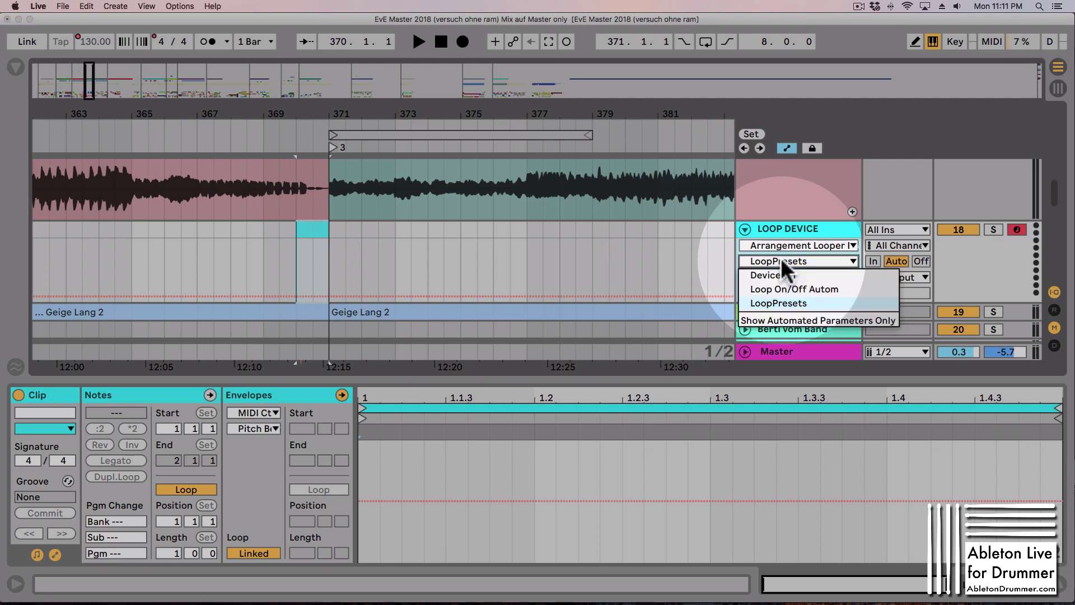
pyautogui.click(828, 288)
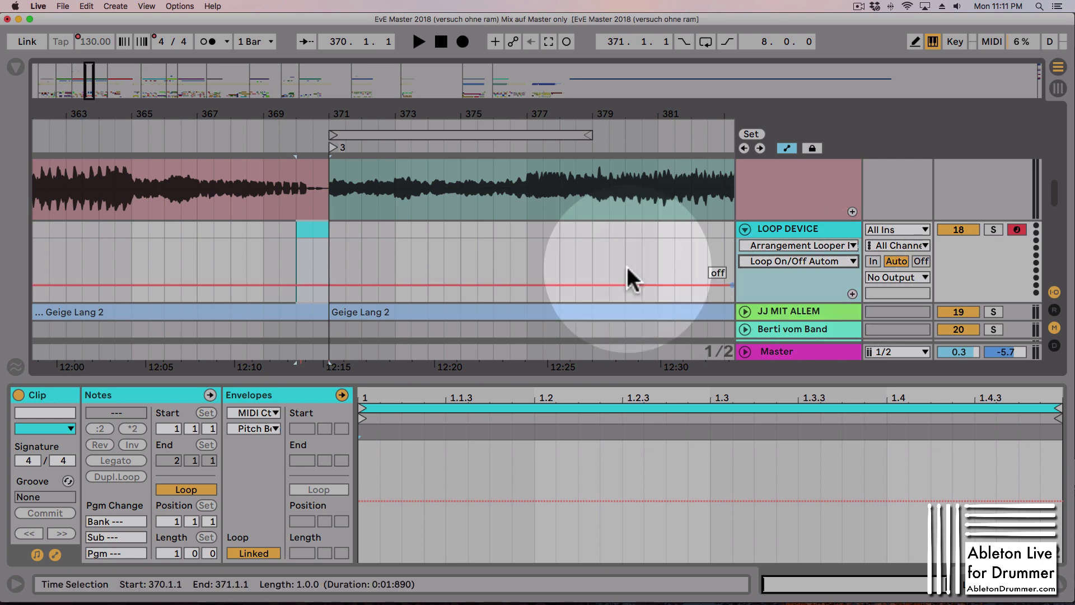
# Try switching the Loop On/Off automation on just before bar 371, and delete the one-bar clip together with its automation.
pyautogui.click(312, 284)
pyautogui.moveTo(321, 284); pyautogui.dragTo(321, 254)
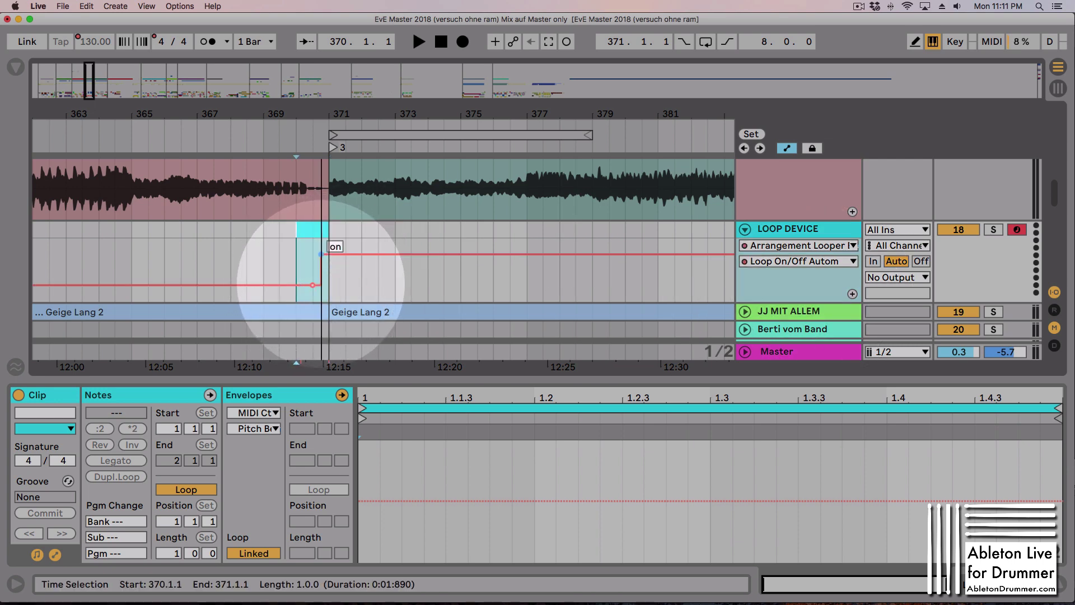
pyautogui.click(310, 230)
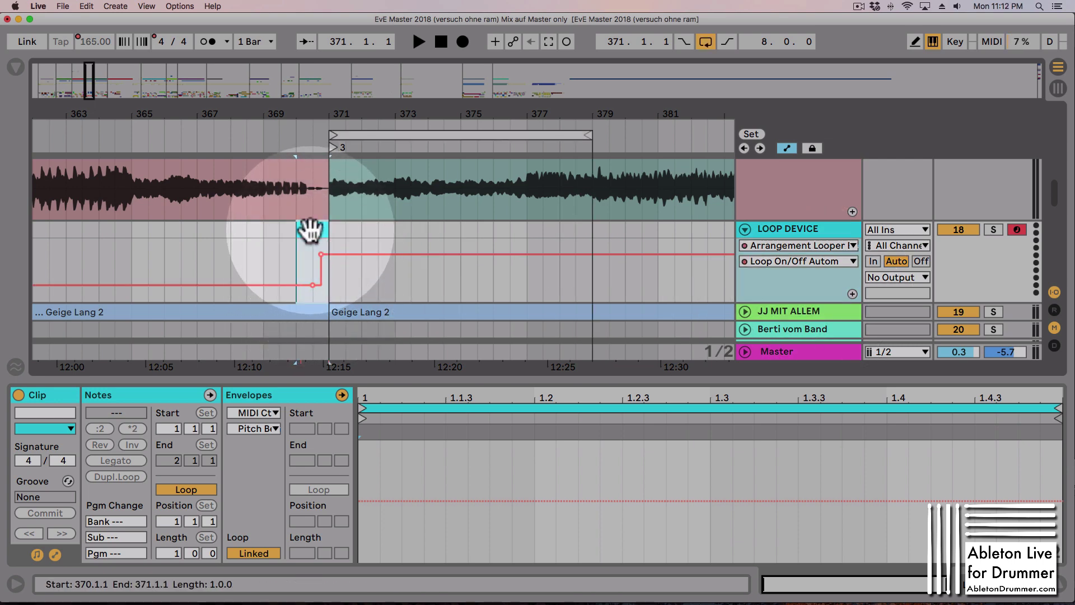
pyautogui.press('Delete')
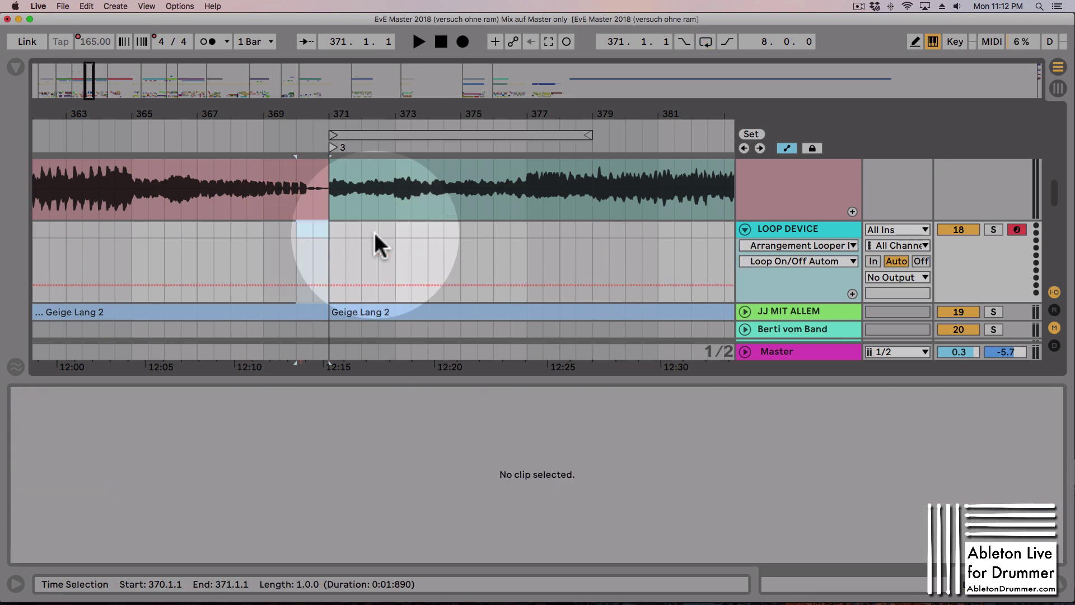
# Automate Loop On/Off Autom to switch on at bar 371 and test it by playing across that point from bar 370.
pyautogui.click(313, 281)
pyautogui.moveTo(321, 281); pyautogui.dragTo(322, 255)
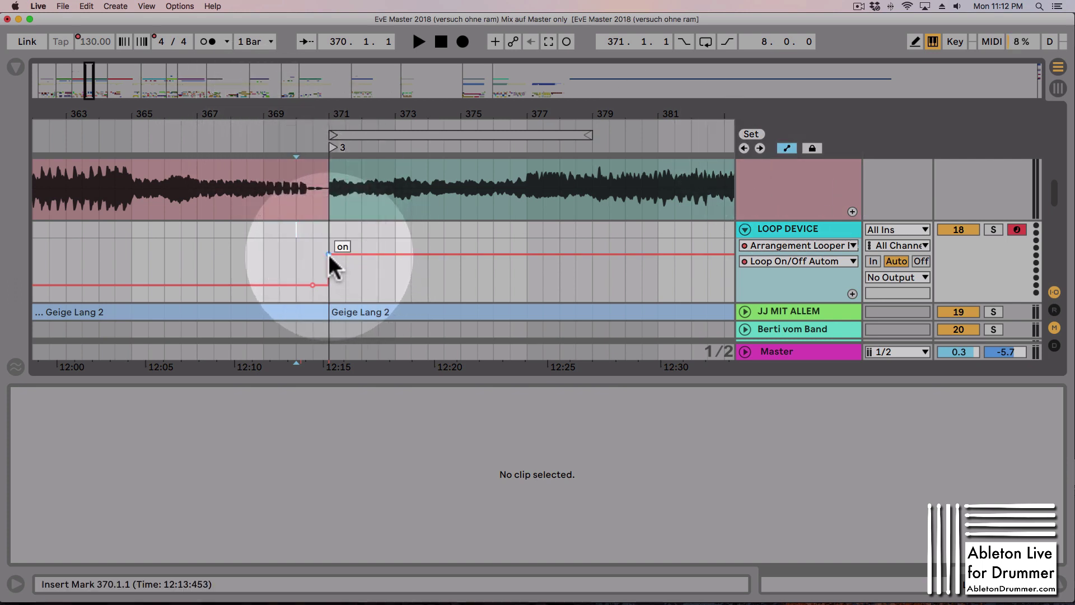
pyautogui.click(271, 133)
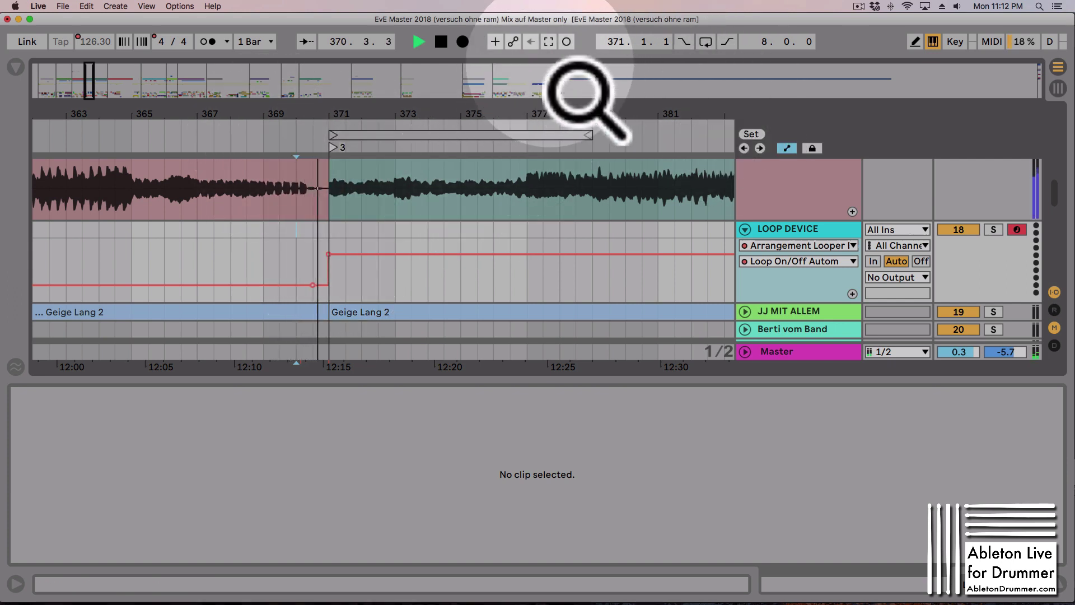
pyautogui.click(706, 42)
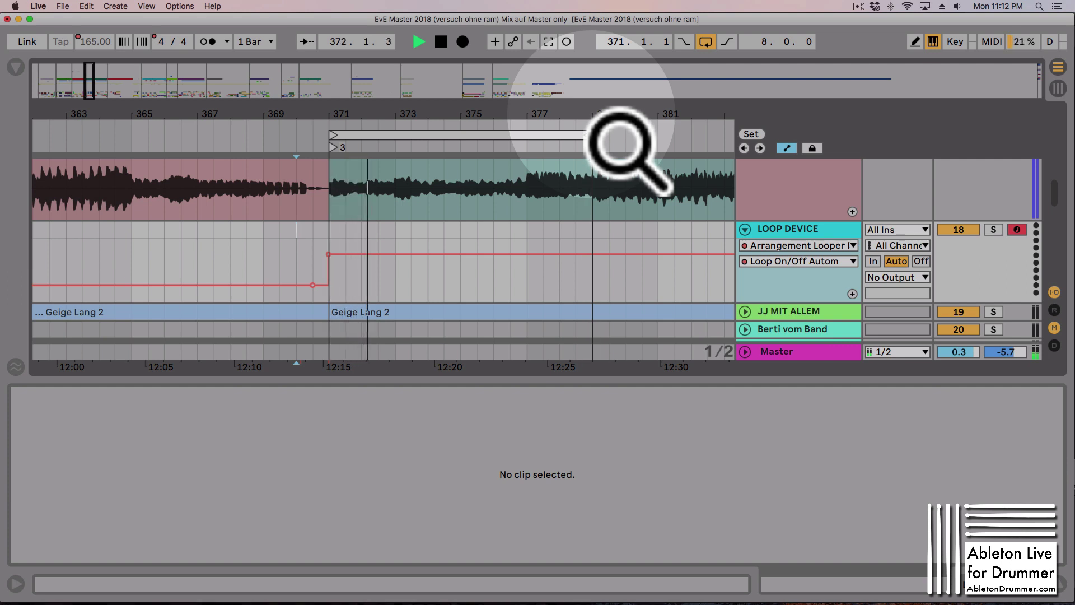
pyautogui.press('space')
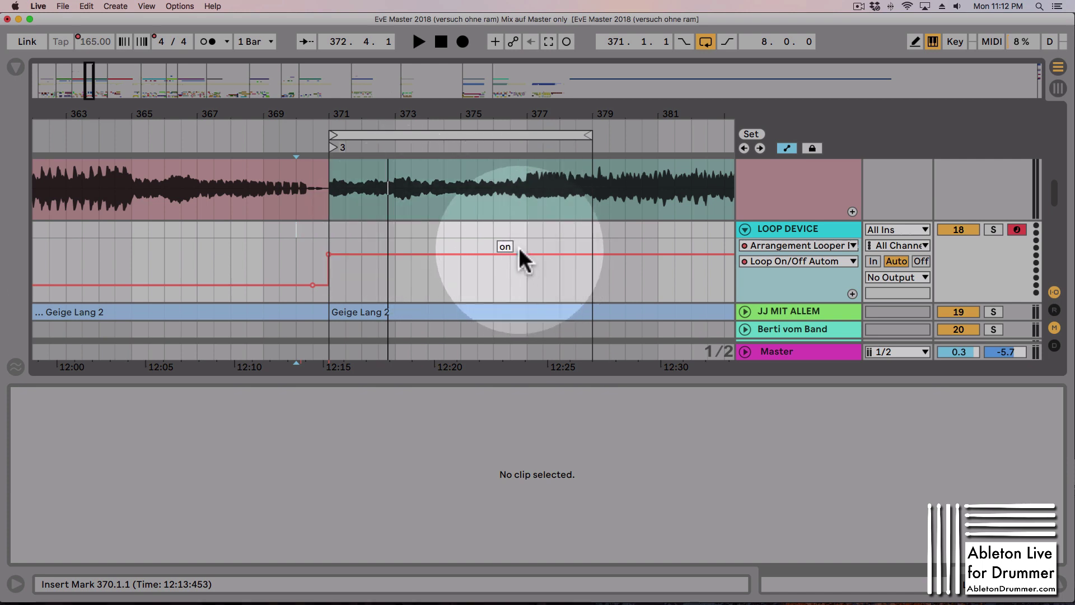
# Show the LOOP DEVICE track's looper device, turn off its Send toggle and enable its On/Off Switcher.
pyautogui.click(780, 227)
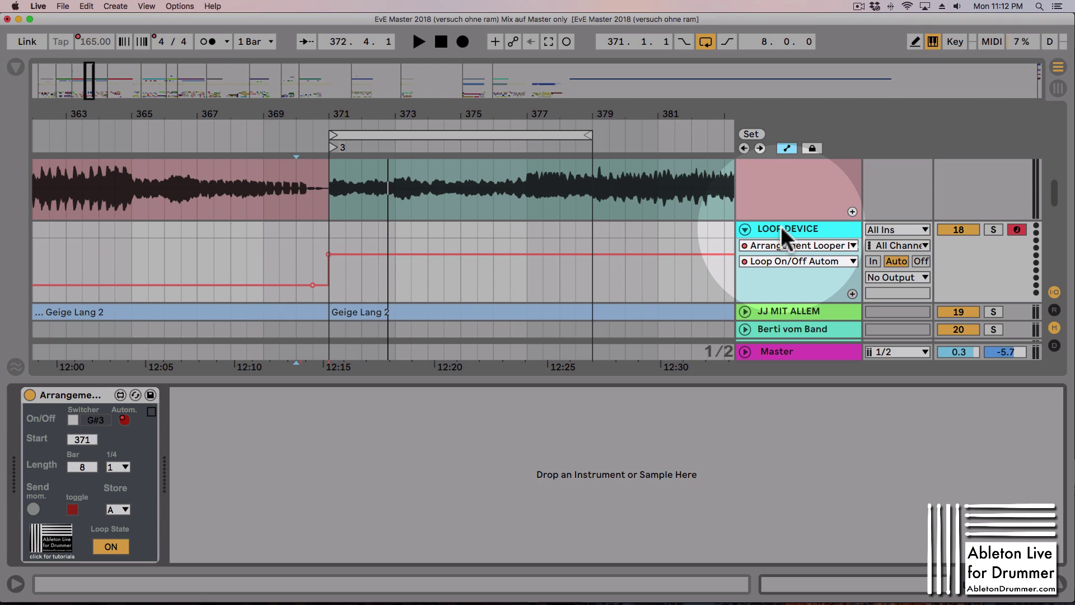
pyautogui.click(71, 508)
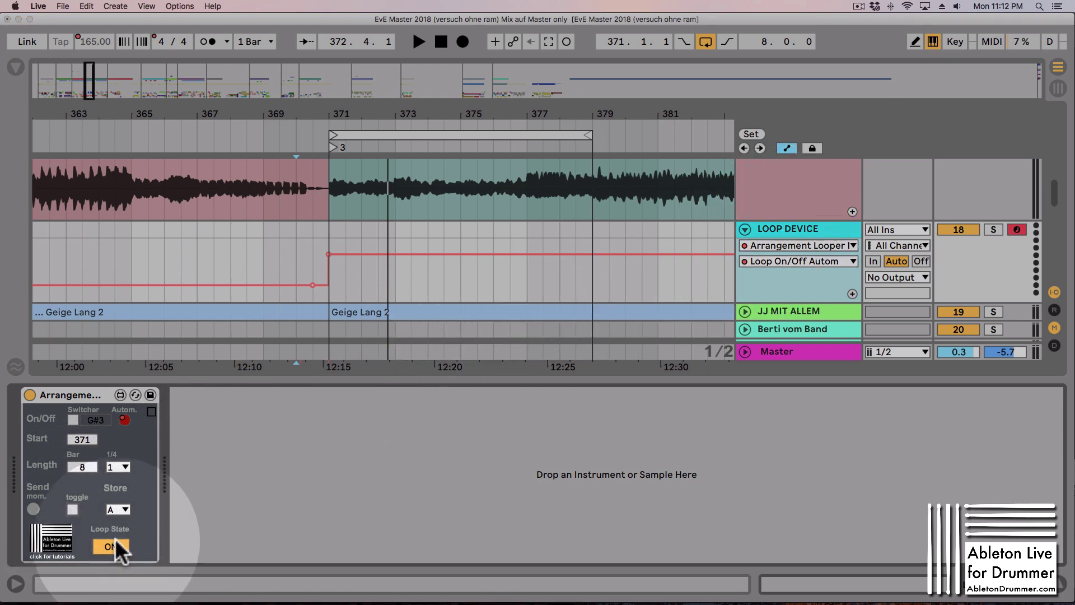
pyautogui.click(73, 419)
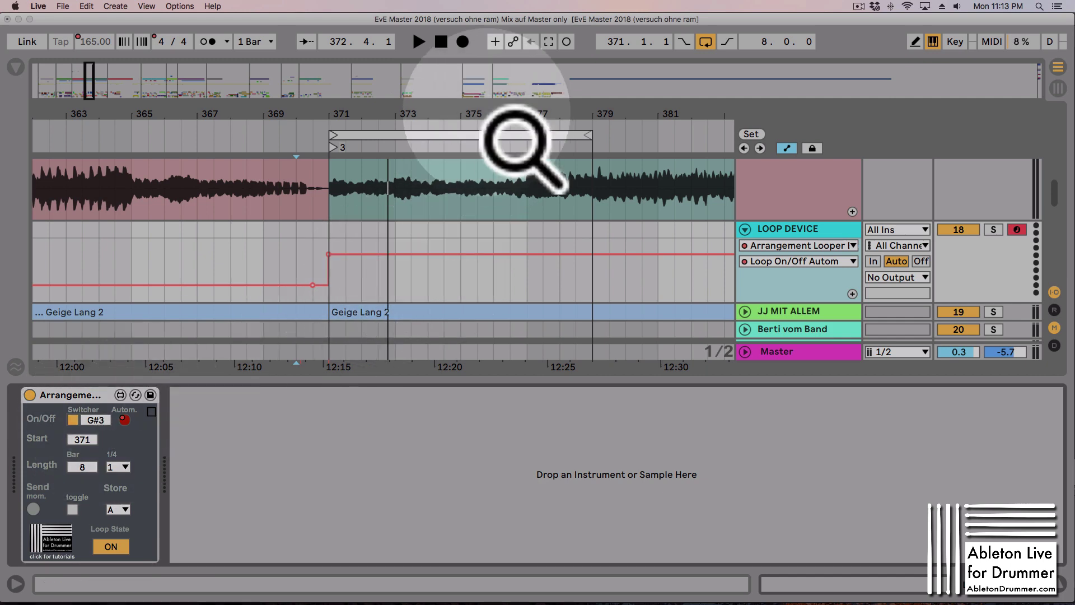
# Place the eight-bar arrangement loop at bar 309 and automate Loop On/Off to switch on just before it and off just after.
pyautogui.moveTo(515, 138); pyautogui.dragTo(482, 109)
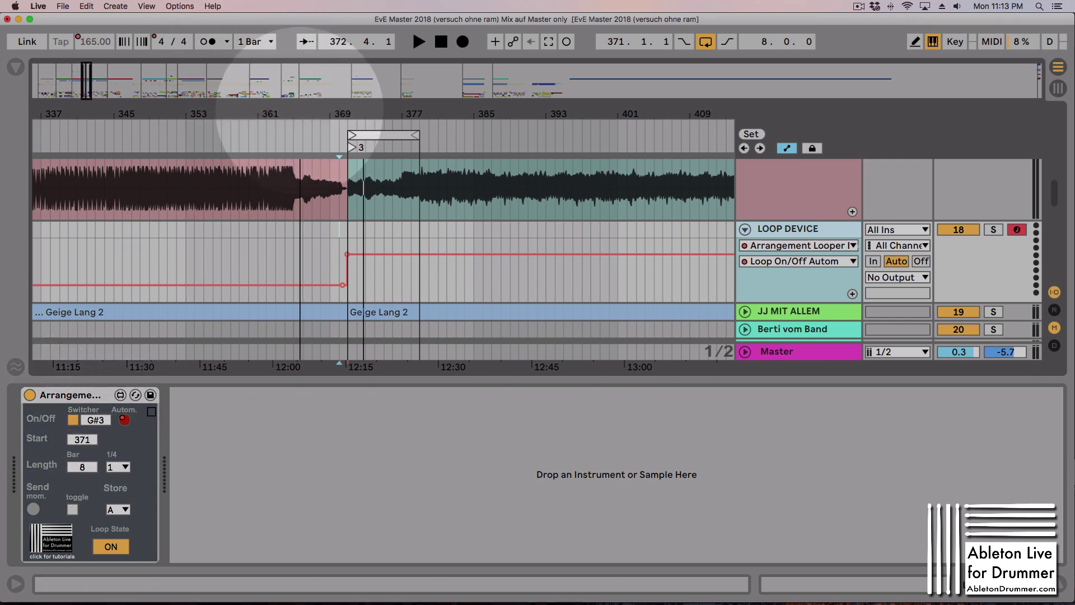
pyautogui.moveTo(336, 136); pyautogui.dragTo(319, 103)
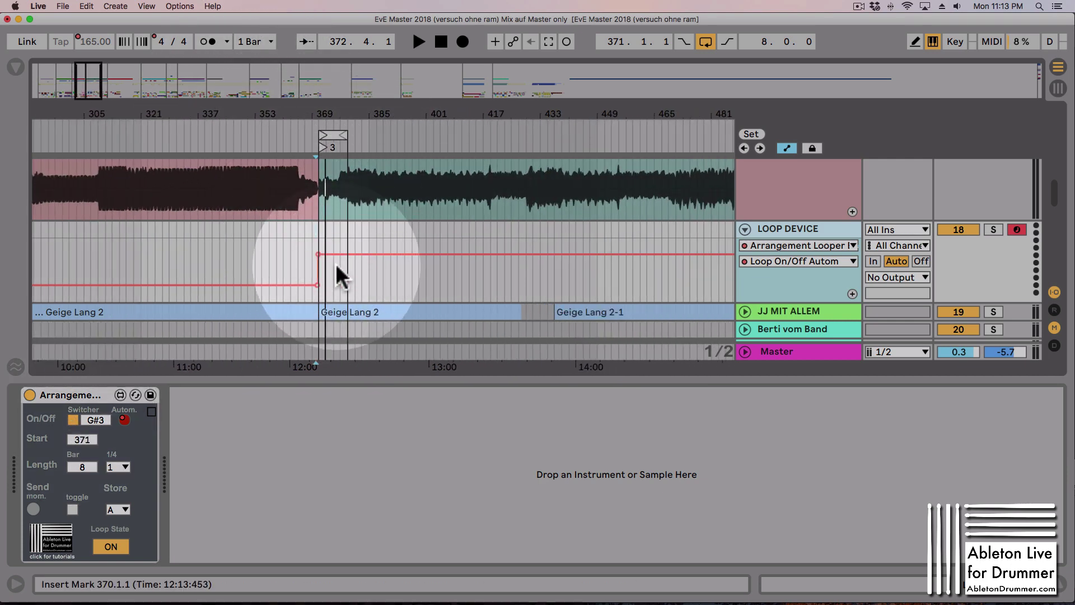
pyautogui.moveTo(312, 141); pyautogui.dragTo(236, 113)
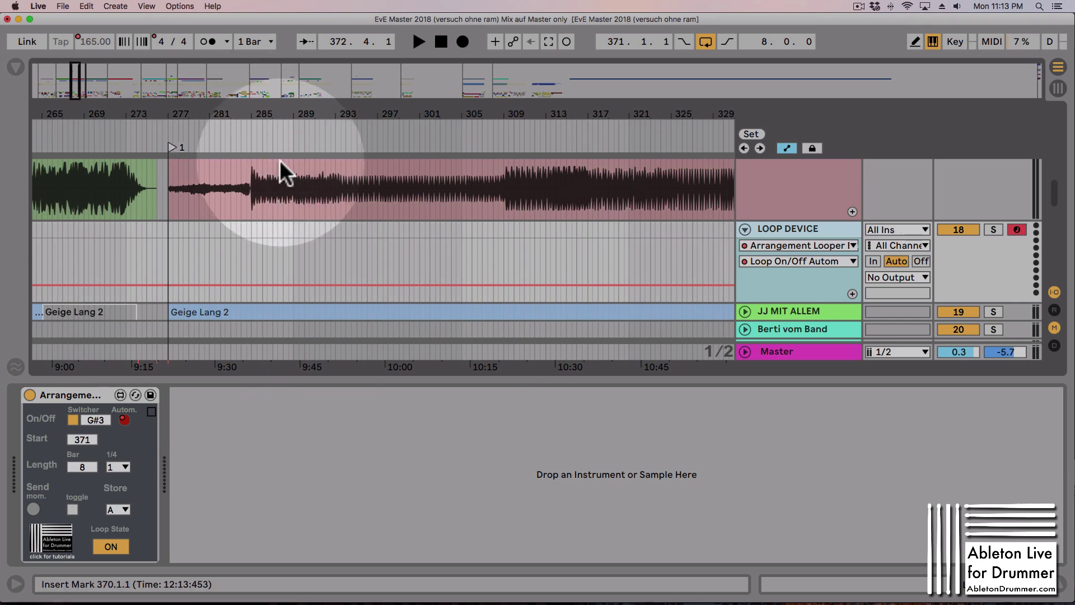
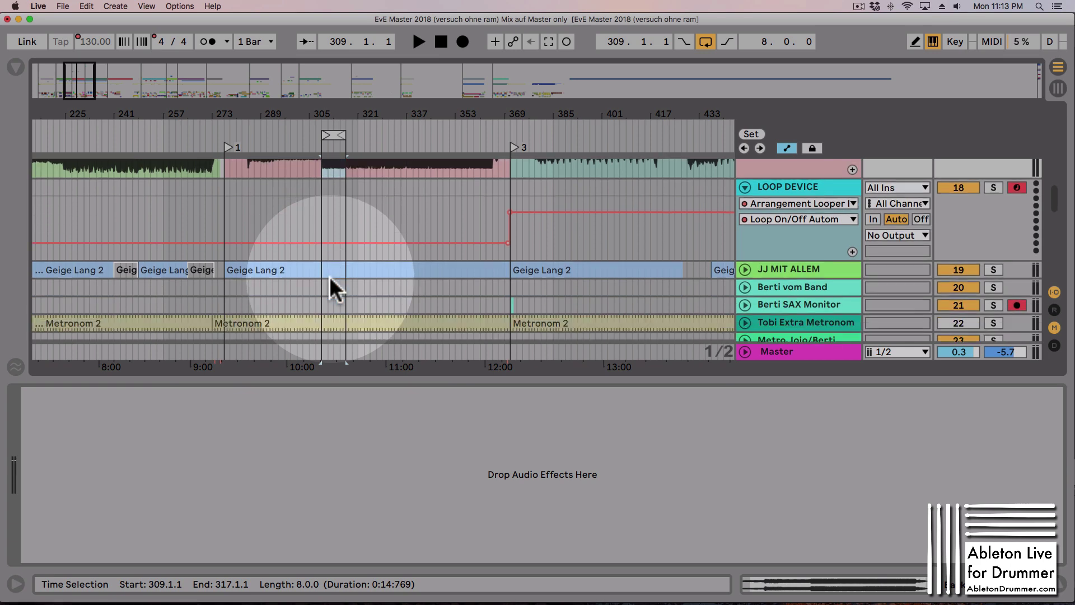
pyautogui.click(321, 242)
pyautogui.click(318, 243)
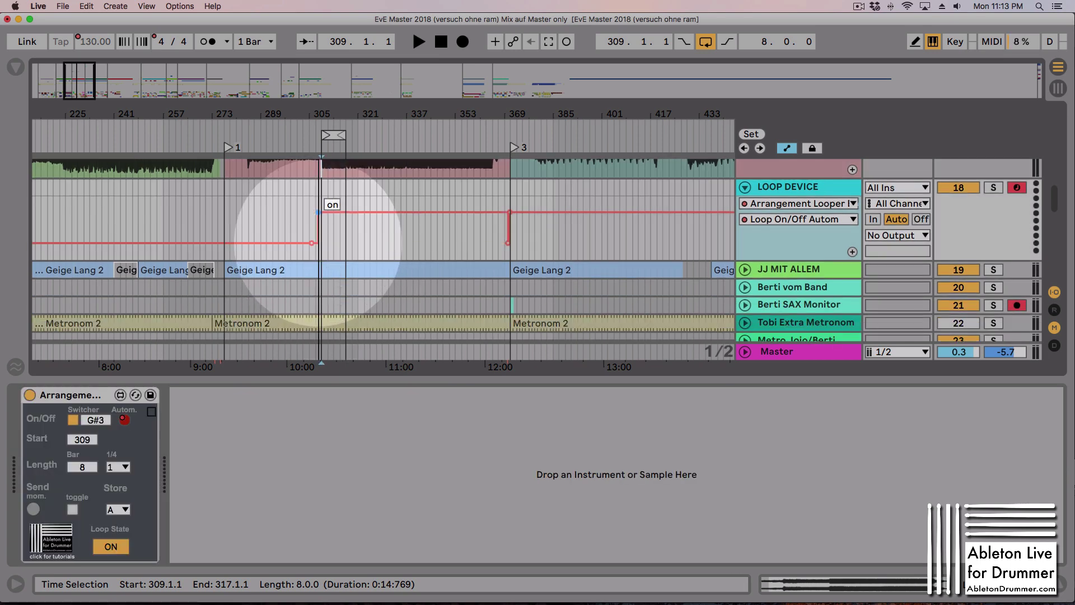
pyautogui.moveTo(348, 210); pyautogui.dragTo(348, 242)
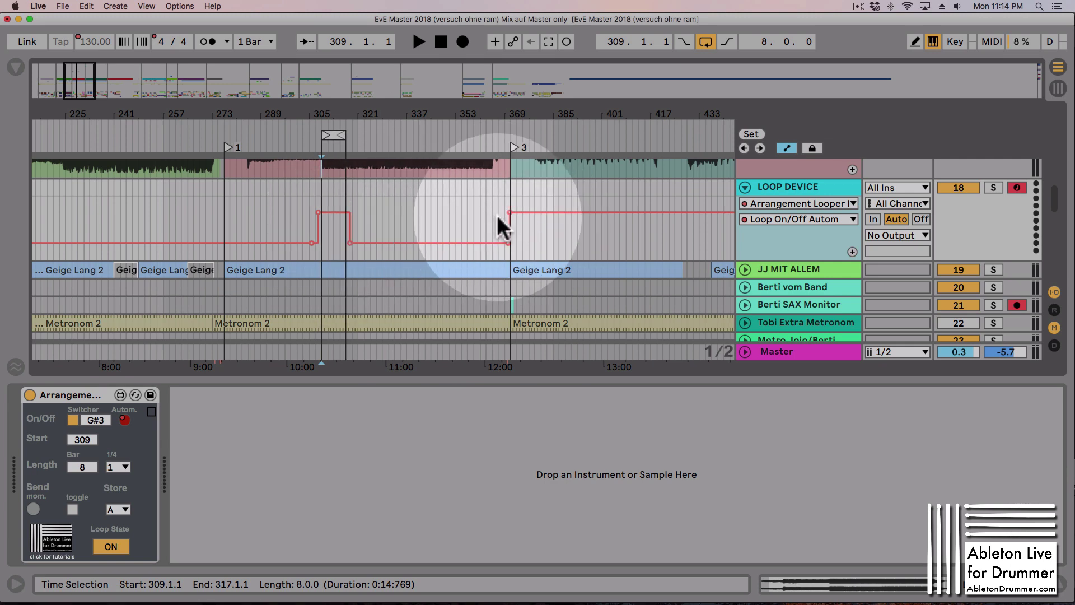
# Play the automated loop from bar 309 briefly and stop playback.
pyautogui.moveTo(335, 129); pyautogui.dragTo(316, 168)
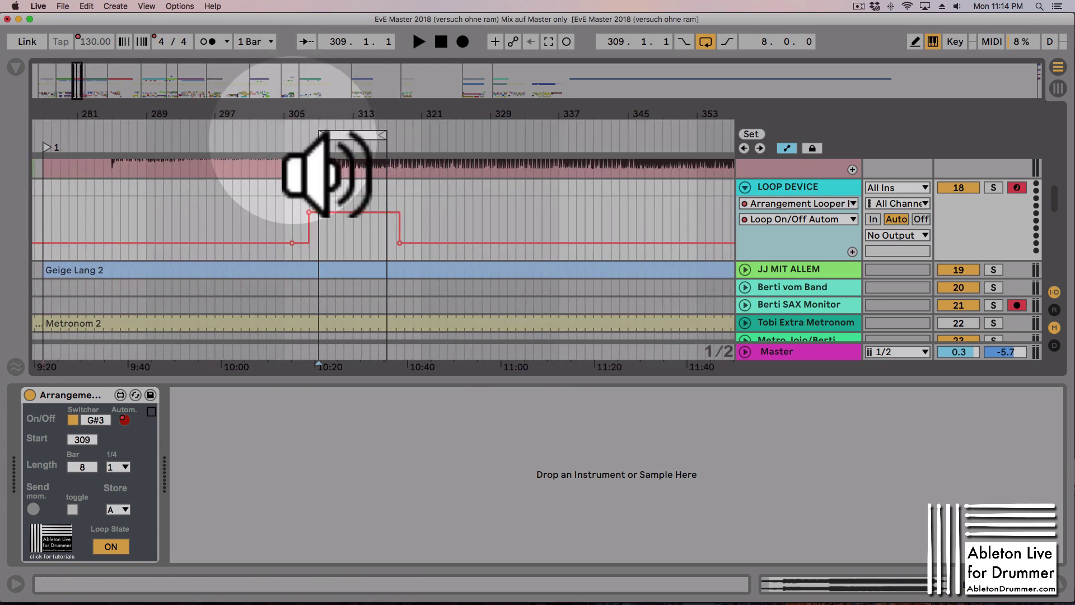
pyautogui.press('space')
pyautogui.moveTo(313, 110); pyautogui.dragTo(313, 126)
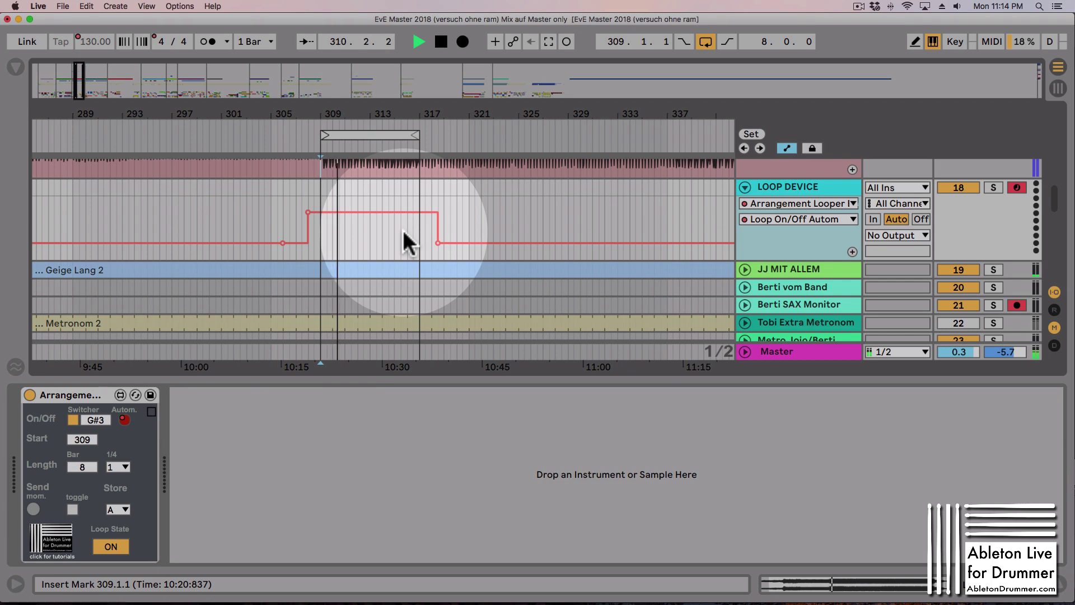
pyautogui.press('space')
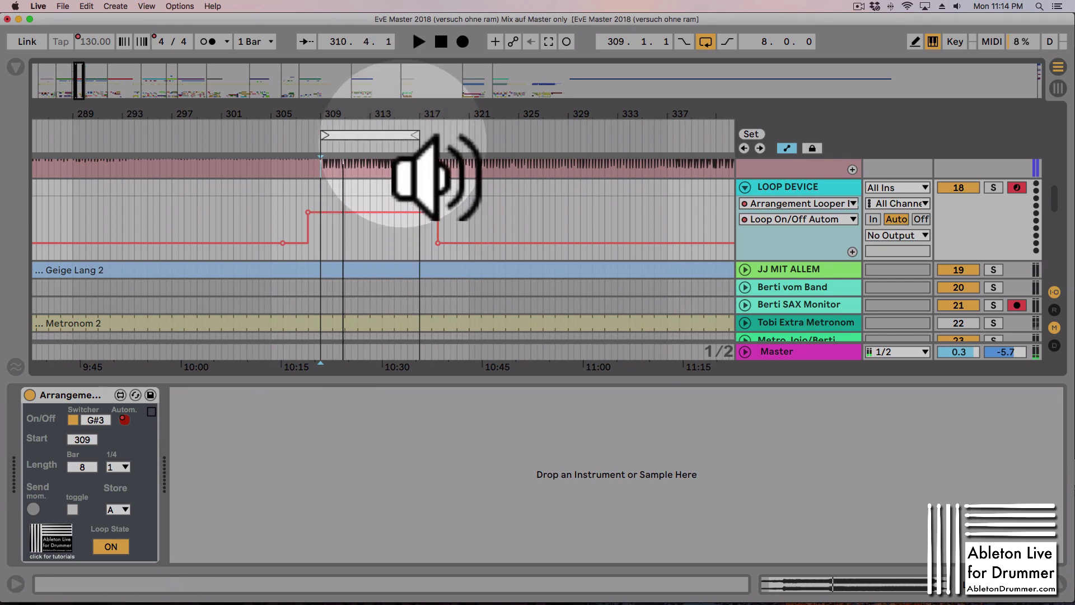
# Move the eight-bar arrangement loop from bar 309 to start at 370.3.1, near locator 3.
pyautogui.moveTo(402, 110); pyautogui.dragTo(240, 110)
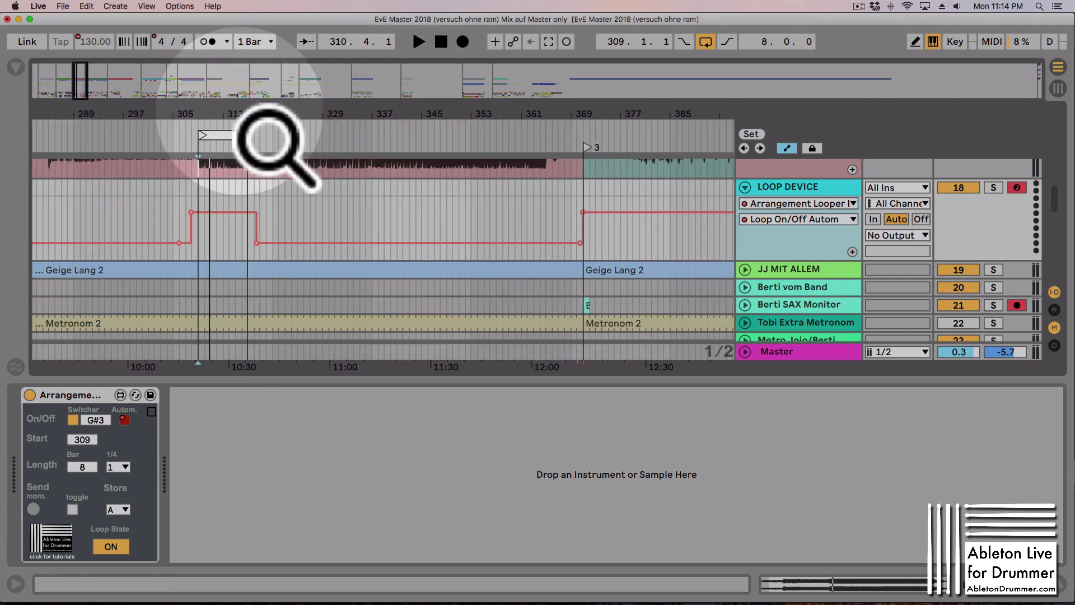
pyautogui.moveTo(368, 109); pyautogui.dragTo(314, 134)
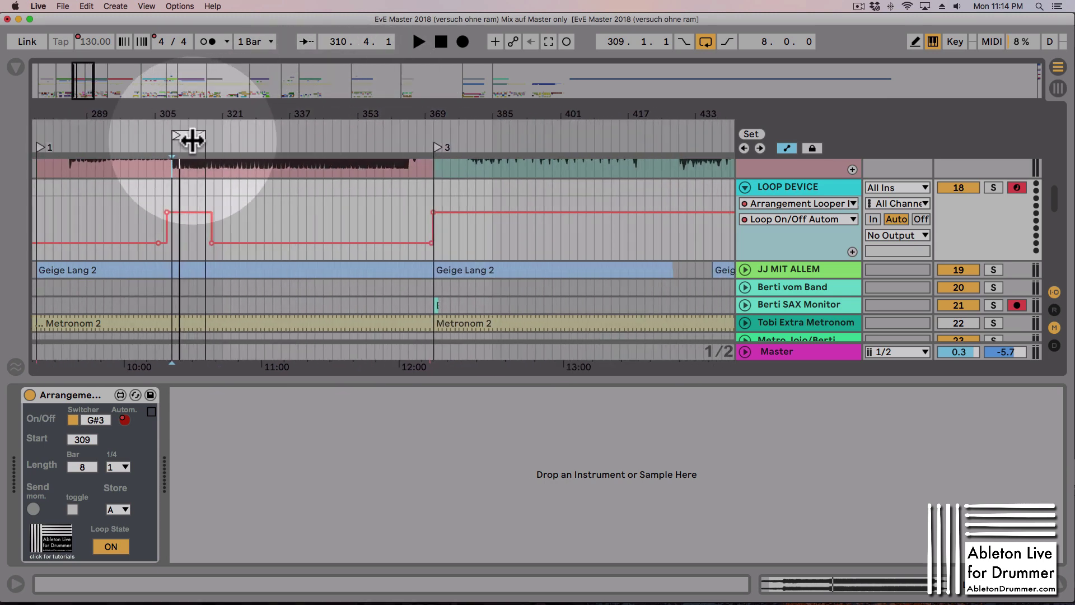
pyautogui.moveTo(187, 137); pyautogui.dragTo(451, 154)
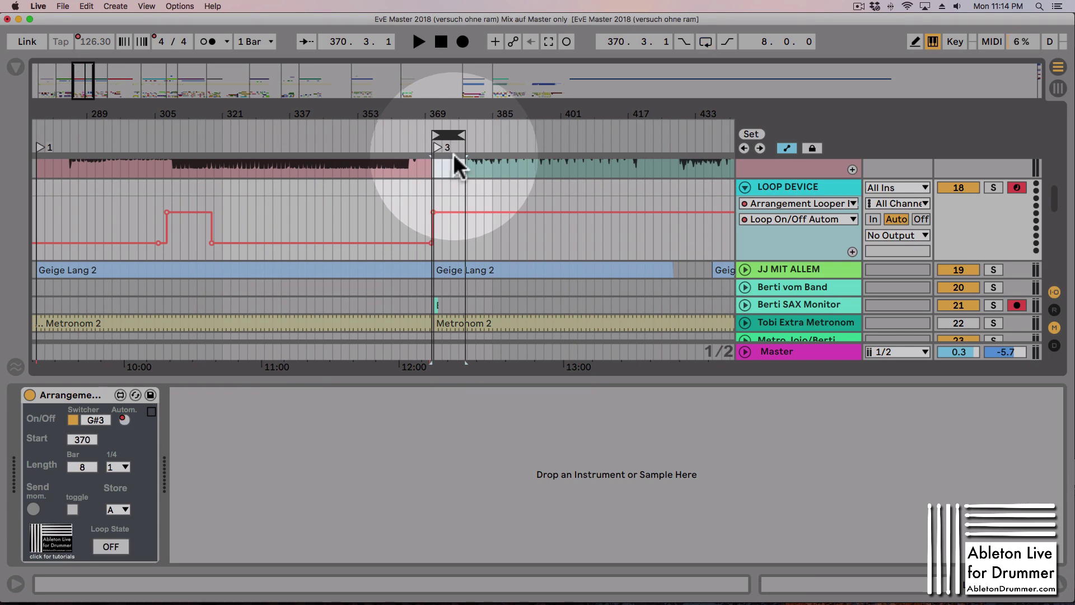
# Automate Loop On/Off to switch off at about bar 386 and shift the arrangement loop's start to 371.3.1.
pyautogui.click(482, 212)
pyautogui.moveTo(500, 212); pyautogui.dragTo(501, 244)
pyautogui.moveTo(438, 114); pyautogui.dragTo(459, 131)
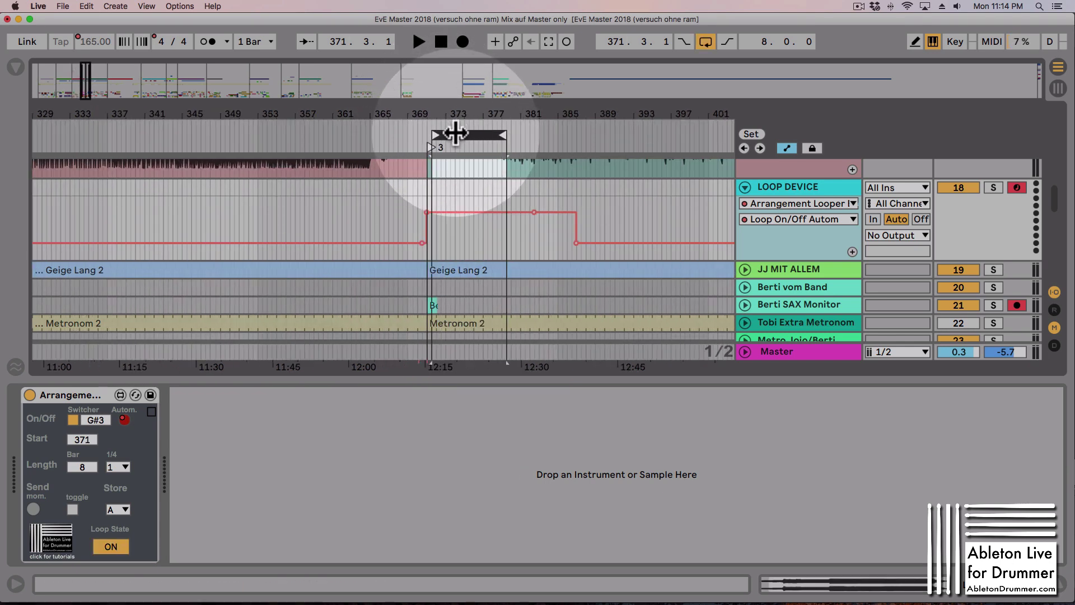
# Move the eight-bar arrangement loop back to start at bar 309 and select the looped section.
pyautogui.moveTo(438, 115); pyautogui.dragTo(306, 198)
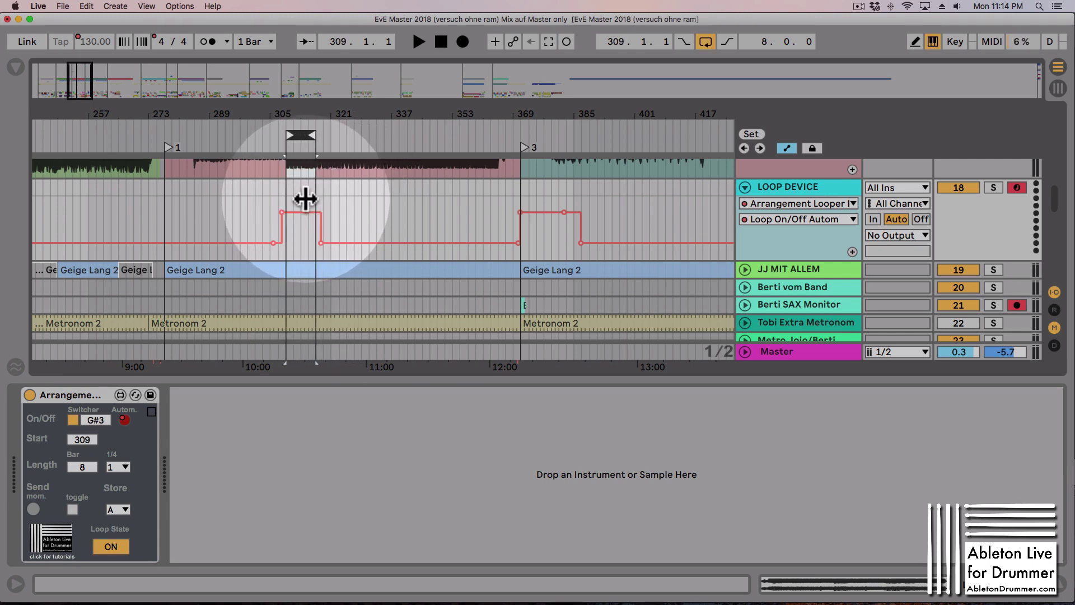
pyautogui.moveTo(285, 73); pyautogui.dragTo(305, 132)
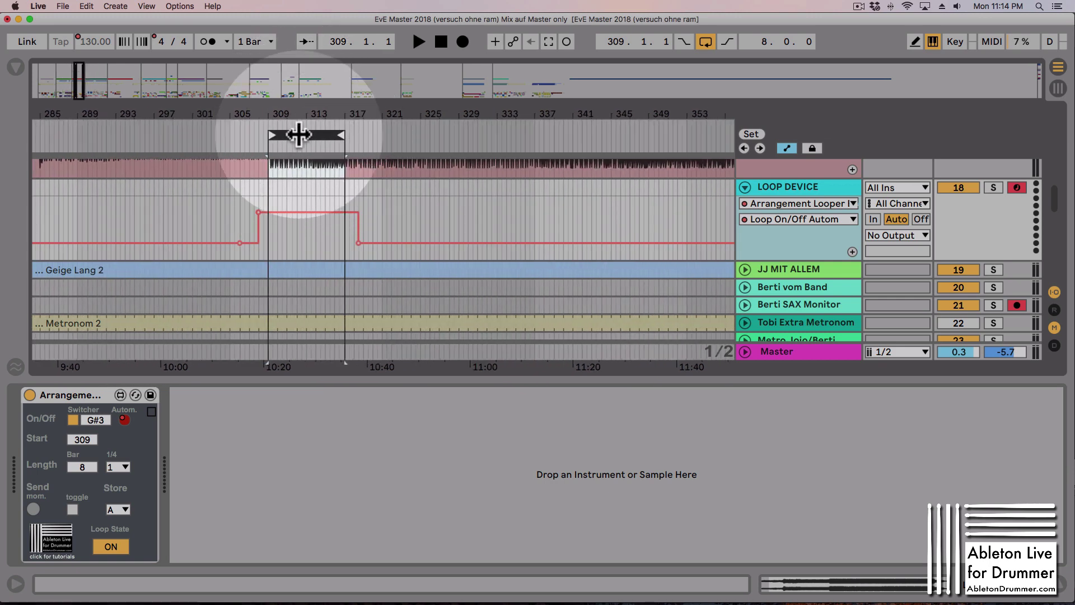
pyautogui.click(331, 136)
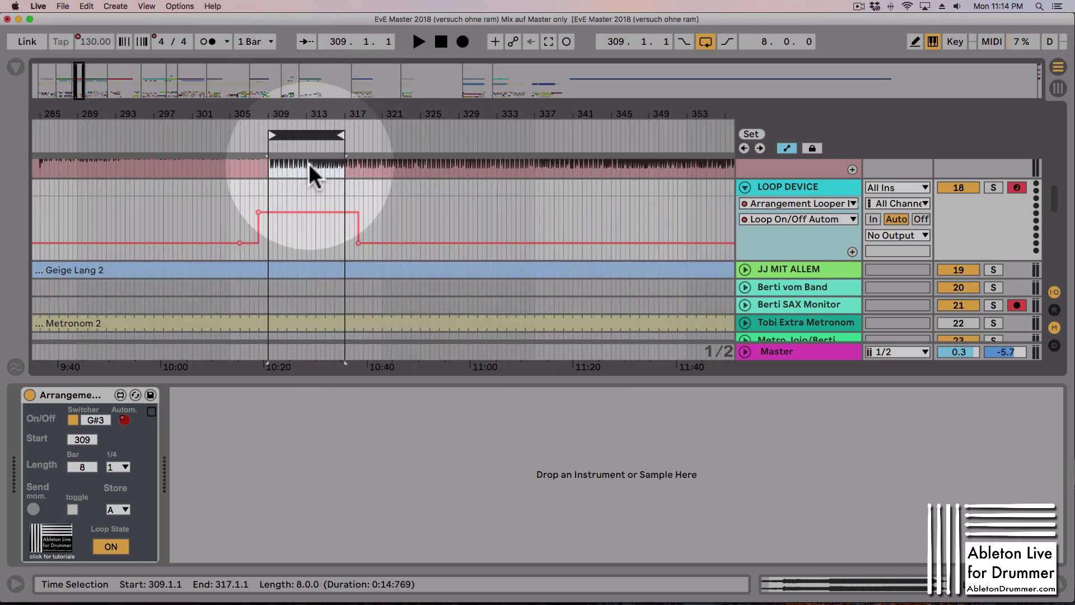
pyautogui.click(319, 208)
pyautogui.moveTo(283, 114); pyautogui.dragTo(283, 109)
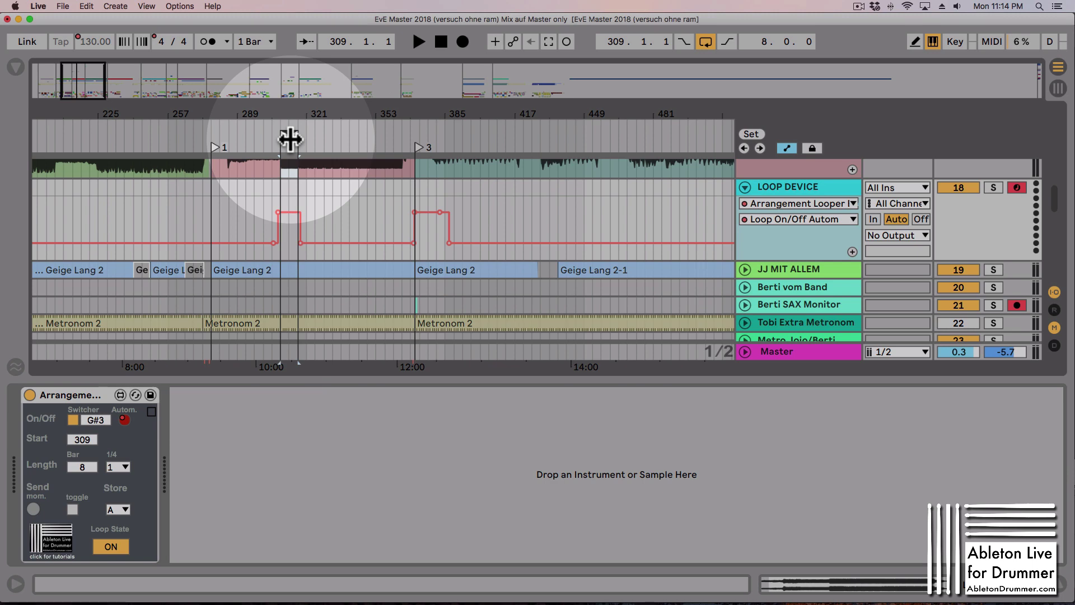
# Show the Arrangement Looper's multiple loop points and store the current loop in slot A.
pyautogui.click(151, 412)
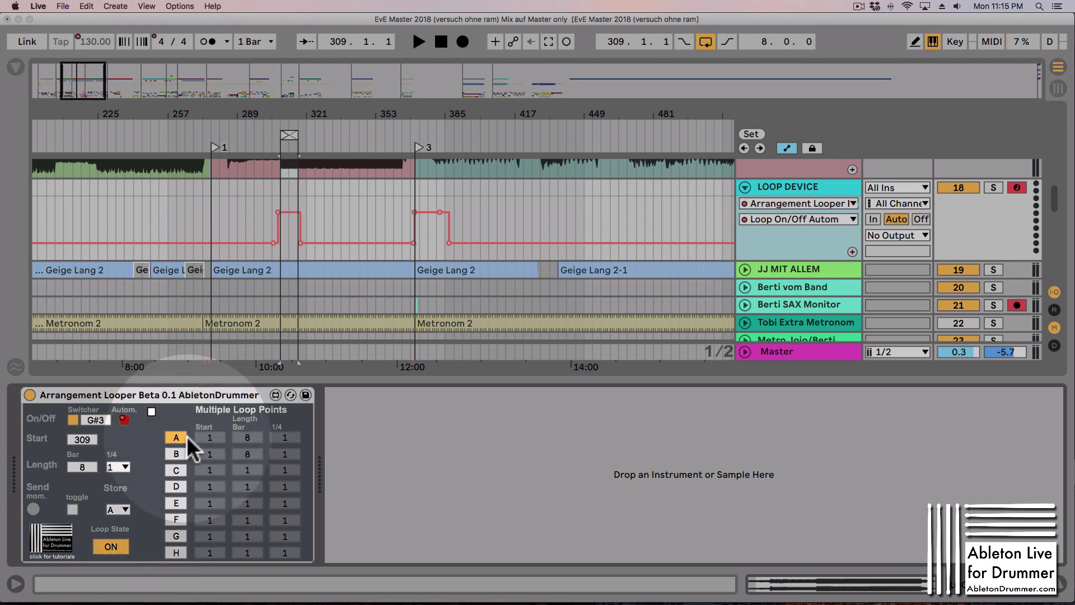
pyautogui.moveTo(312, 140); pyautogui.dragTo(342, 140)
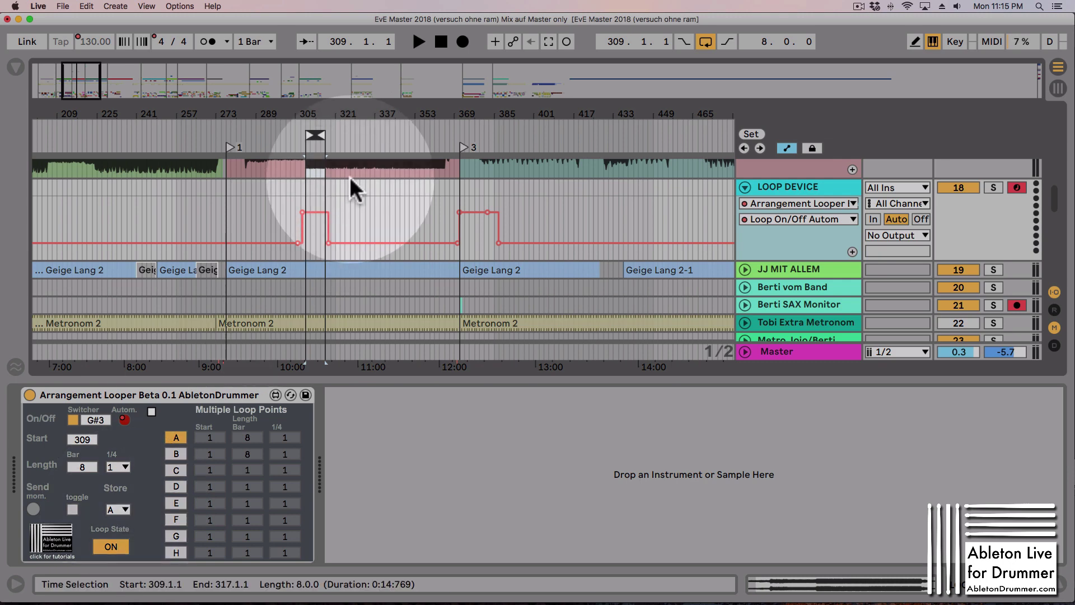
pyautogui.moveTo(348, 133); pyautogui.dragTo(289, 133)
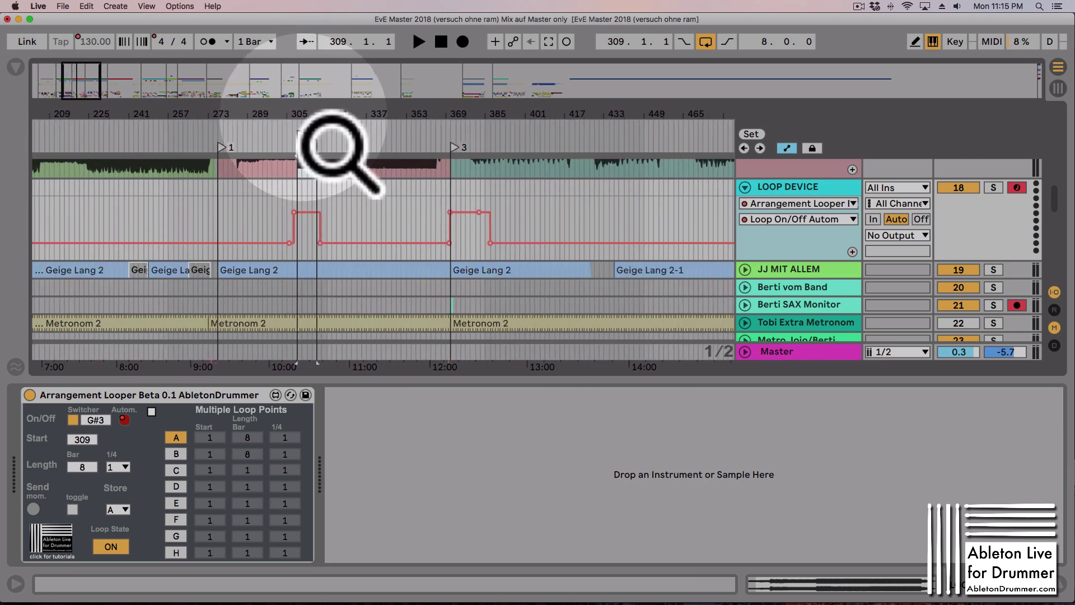
pyautogui.click(120, 508)
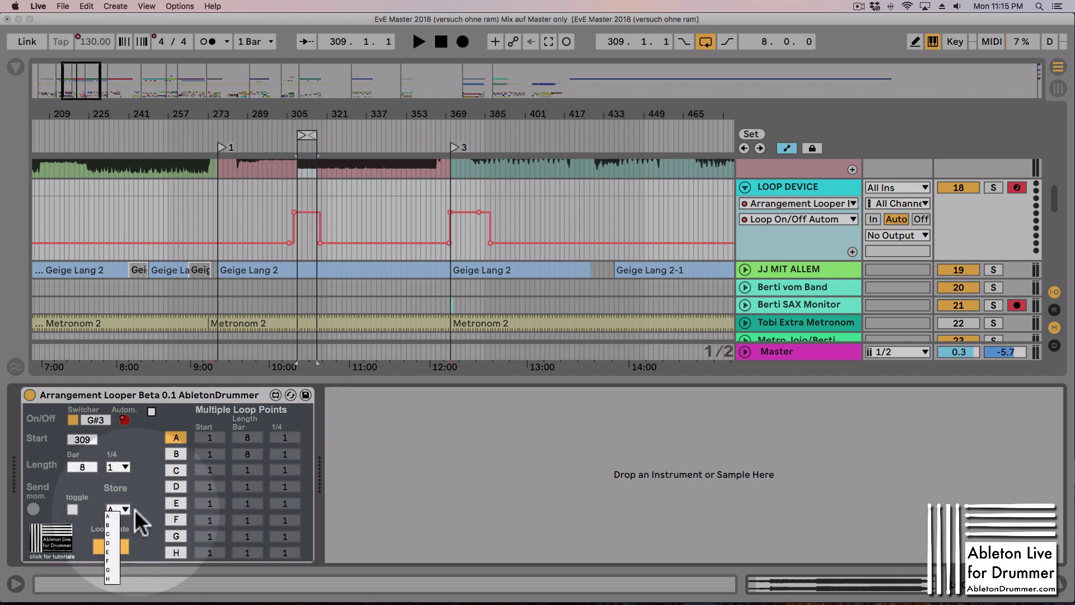
pyautogui.click(110, 513)
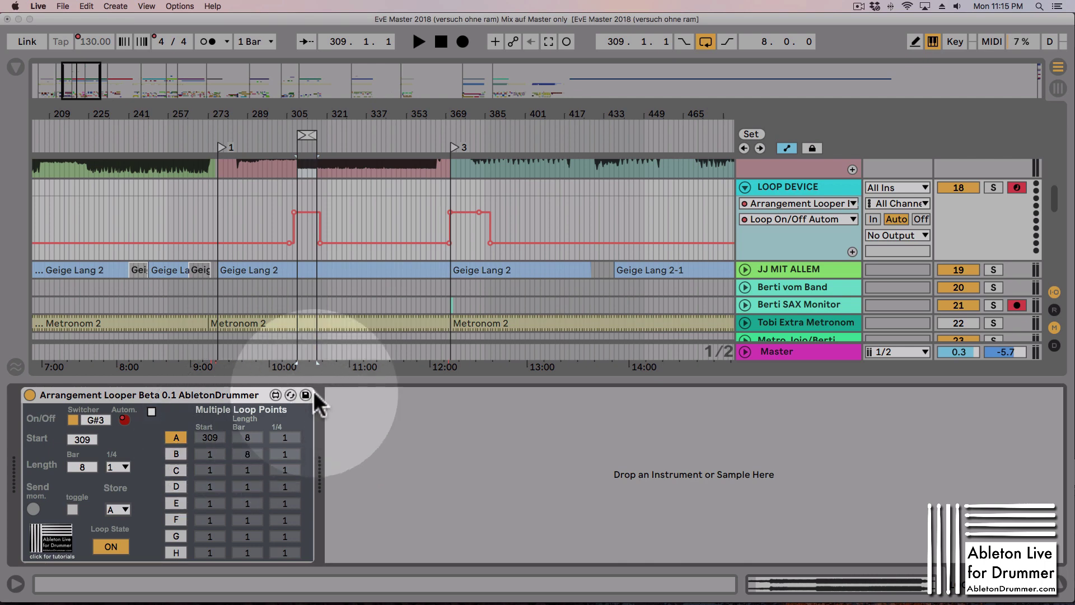
# Set loop point B's start to bar 371, at locator 3.
pyautogui.moveTo(464, 114); pyautogui.dragTo(460, 140)
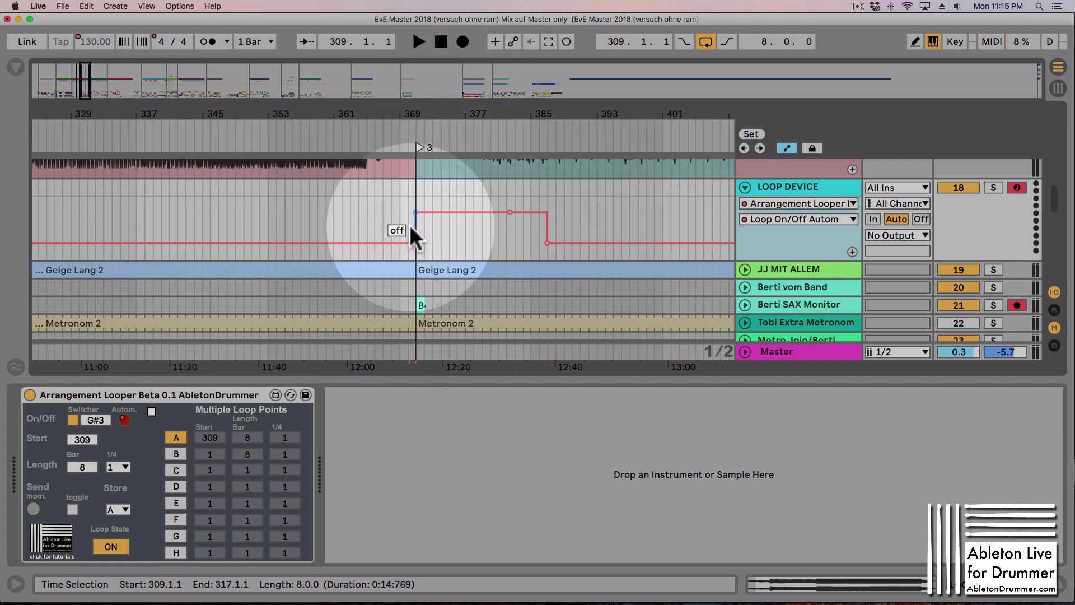
pyautogui.moveTo(423, 106); pyautogui.dragTo(419, 131)
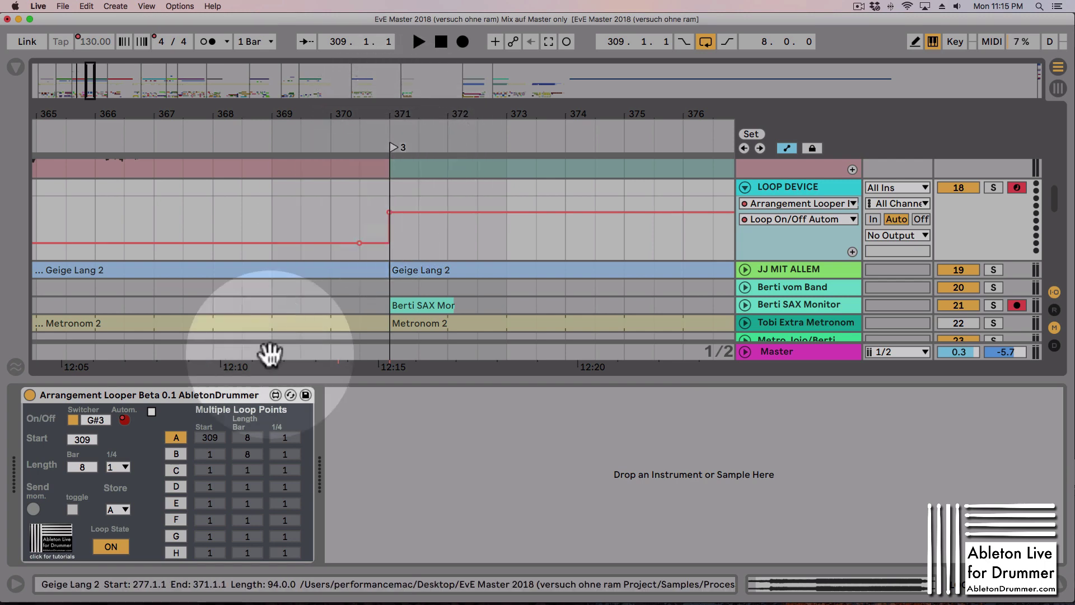
pyautogui.click(211, 452)
pyautogui.write('631')
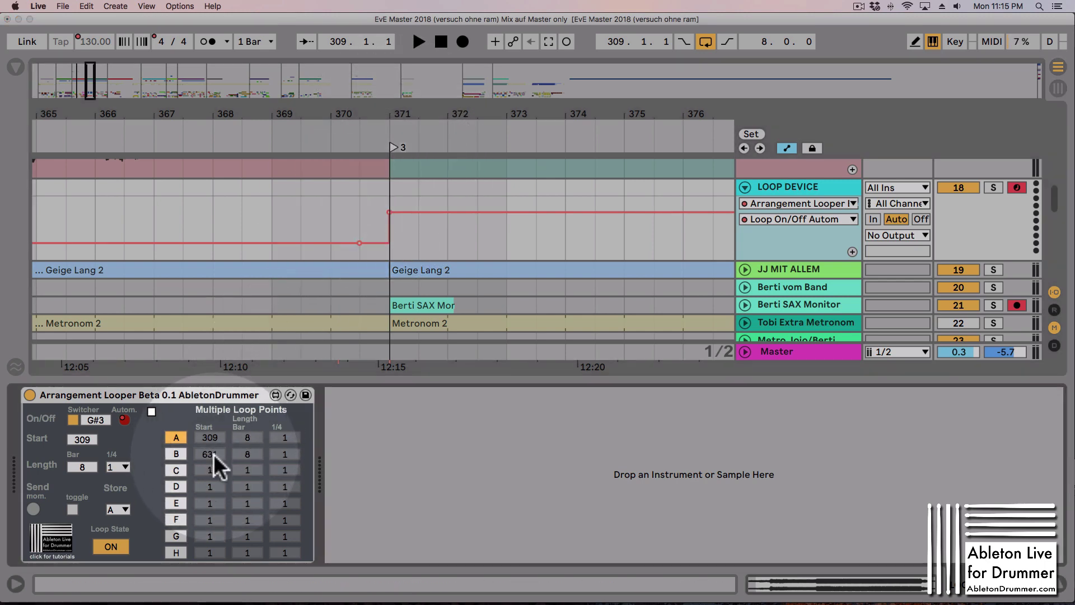
pyautogui.write('371')
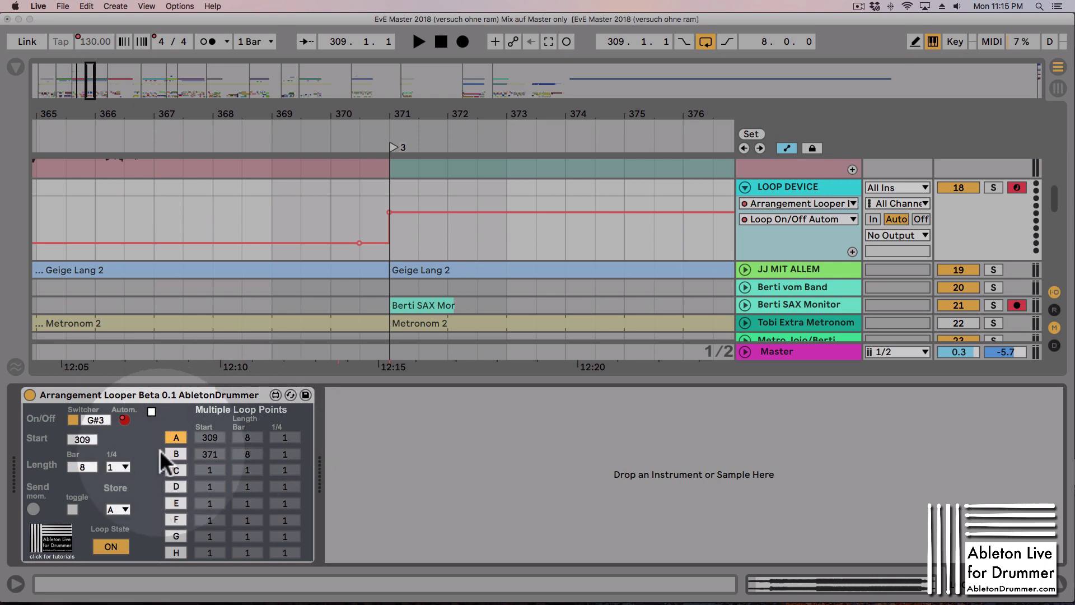
# Recall loop presets B and A alternately to test moving the arrangement loop between the two song sections.
pyautogui.click(177, 451)
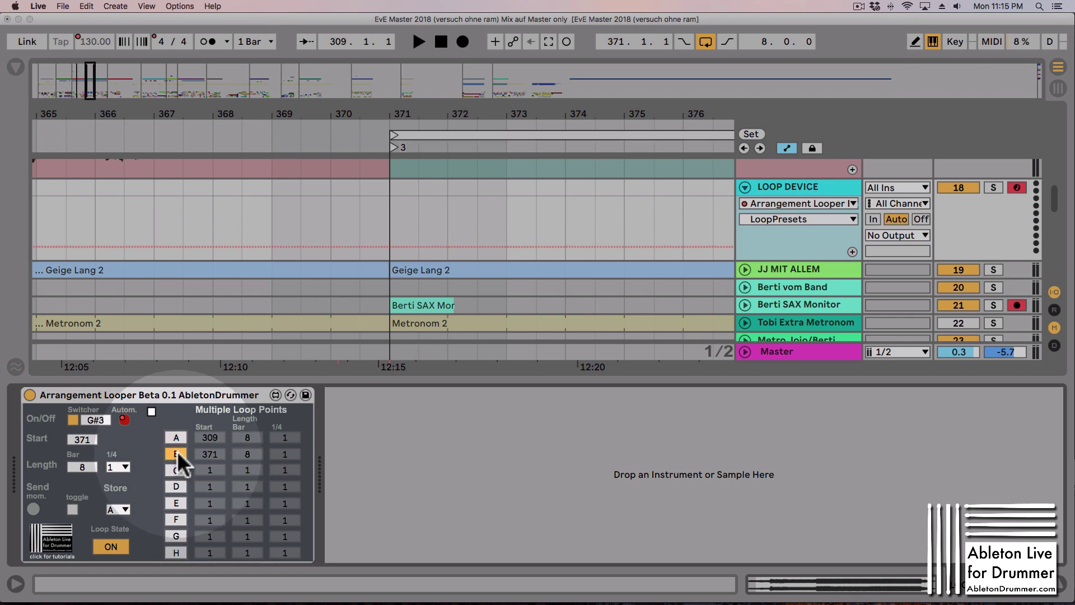
pyautogui.click(177, 436)
pyautogui.click(177, 451)
pyautogui.moveTo(288, 136); pyautogui.dragTo(252, 89)
pyautogui.click(176, 436)
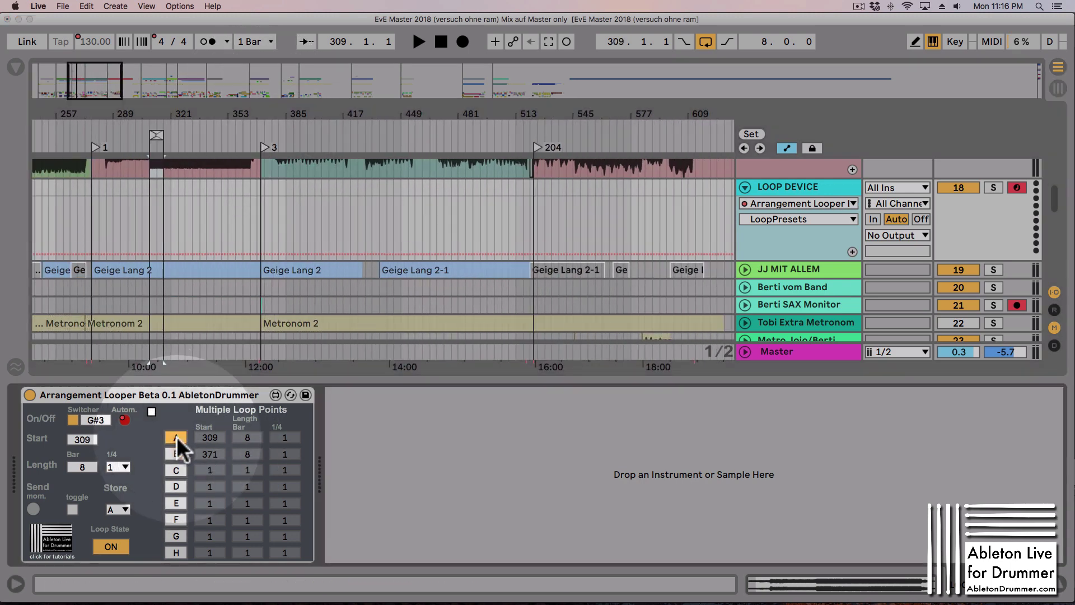
pyautogui.click(157, 168)
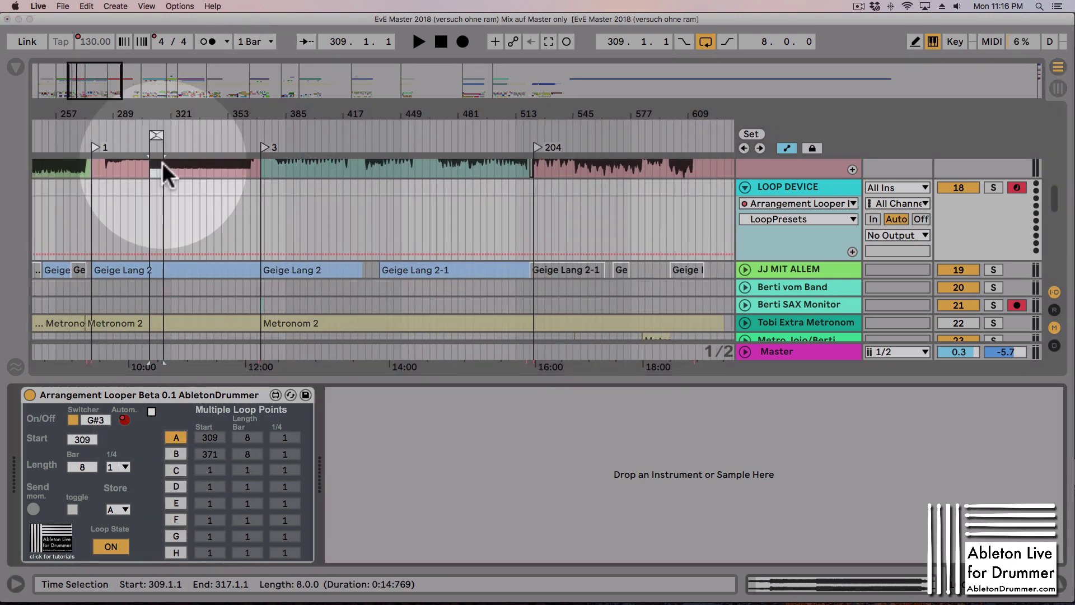
pyautogui.click(176, 454)
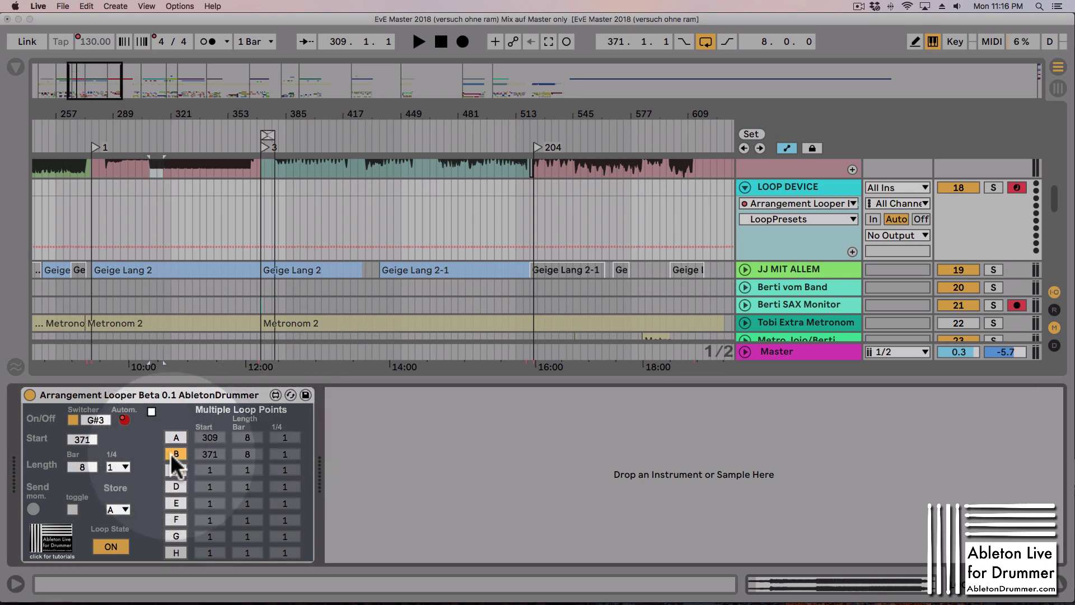
pyautogui.click(234, 162)
pyautogui.moveTo(260, 113)
pyautogui.mouseDown()
pyautogui.moveTo(261, 163)
pyautogui.moveTo(261, 112)
pyautogui.mouseUp()
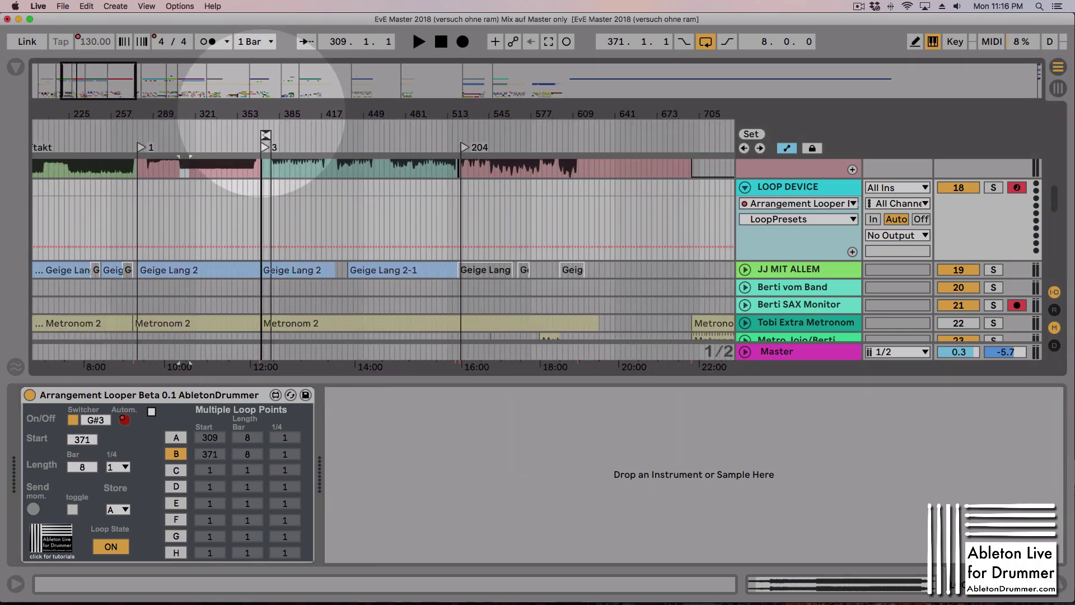
# Recall loop preset A and inspect its section in the backing track's waveform.
pyautogui.moveTo(137, 132)
pyautogui.mouseDown()
pyautogui.moveTo(284, 139)
pyautogui.moveTo(245, 146)
pyautogui.mouseUp()
pyautogui.scroll(5, 306, 196)
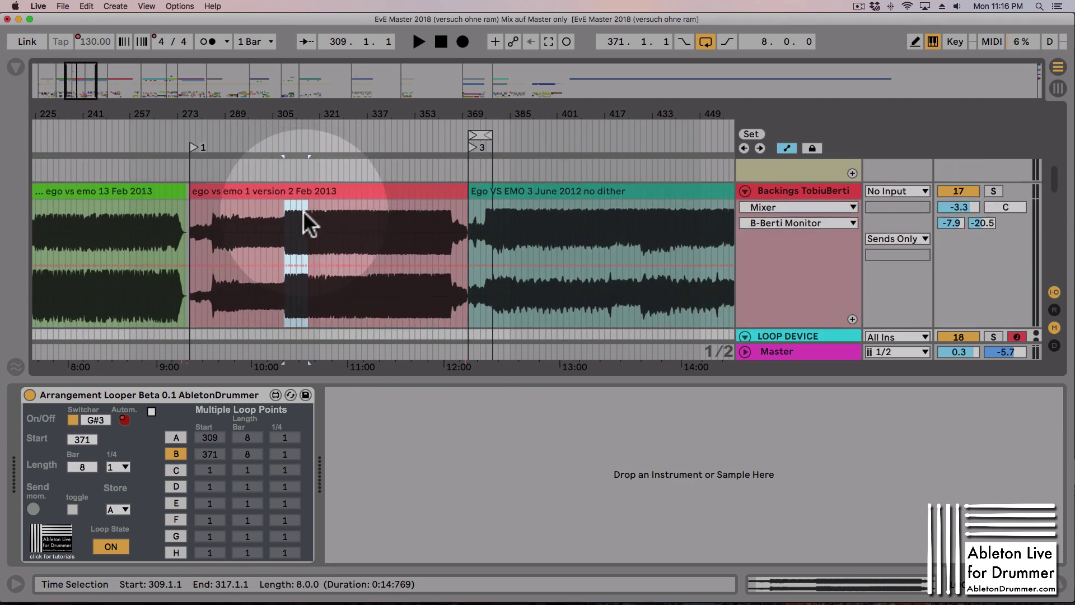
pyautogui.scroll(-4, 303, 213)
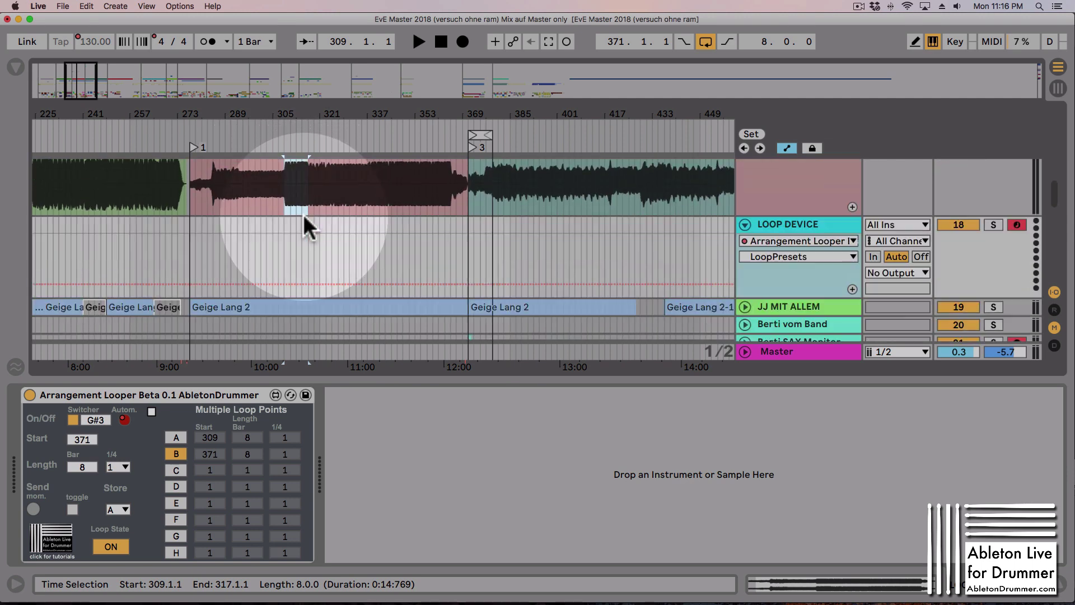
pyautogui.click(175, 437)
pyautogui.moveTo(293, 107); pyautogui.dragTo(293, 154)
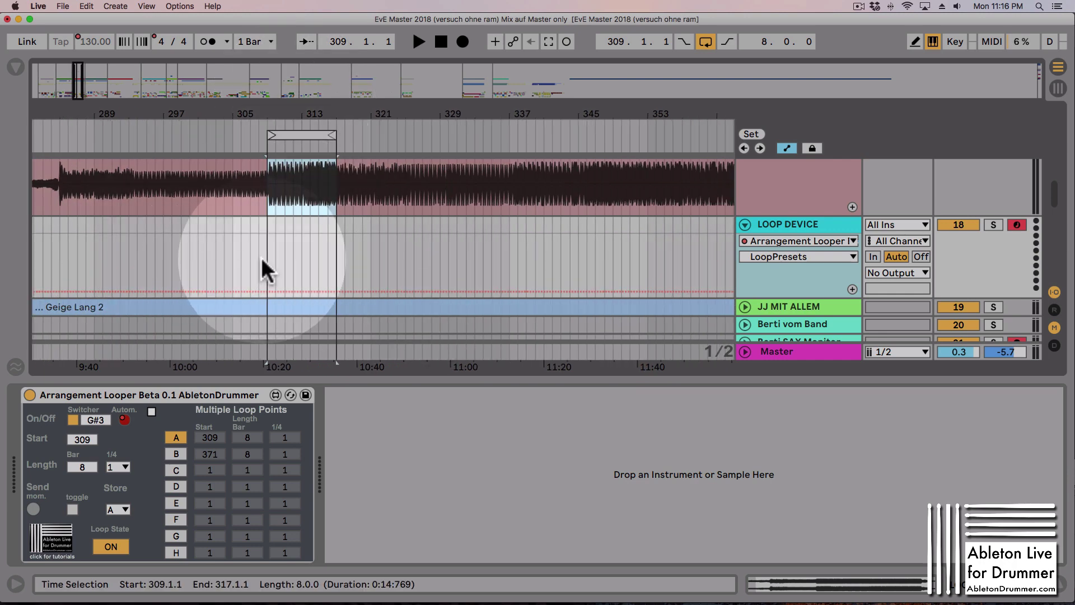
pyautogui.moveTo(309, 114); pyautogui.dragTo(184, 114)
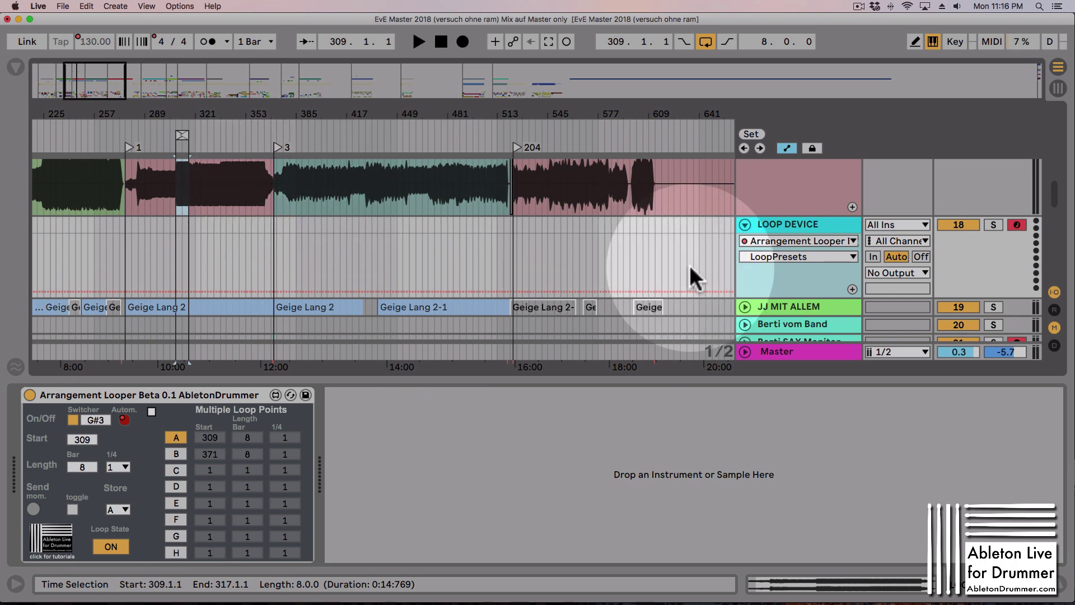
# Automate LoopPresets with preset A points on either side of the bar 309 loop and a change to preset B just before locator 3.
pyautogui.click(790, 255)
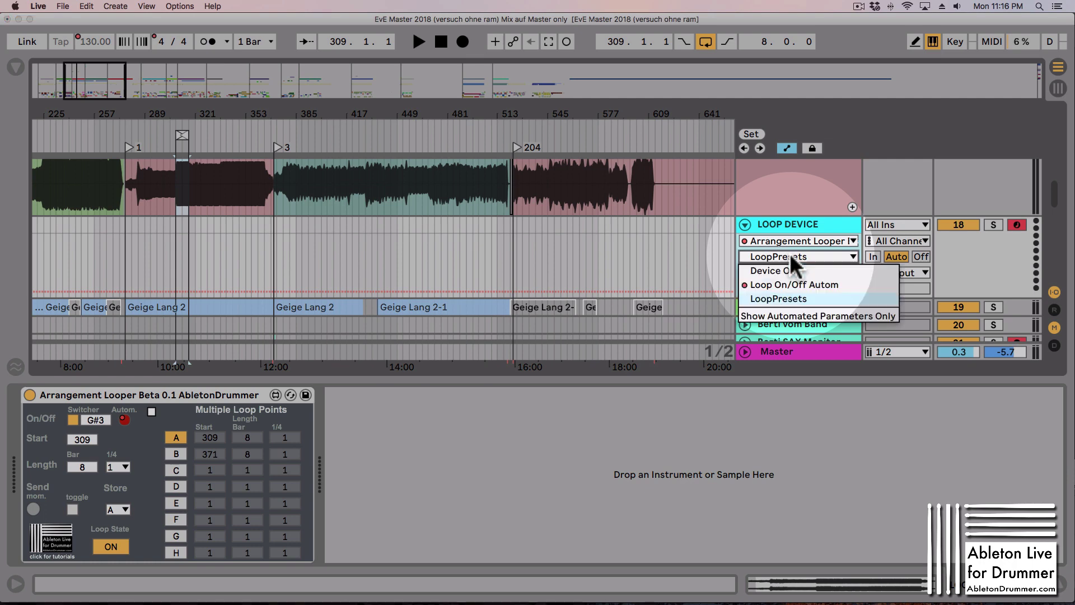
pyautogui.click(801, 298)
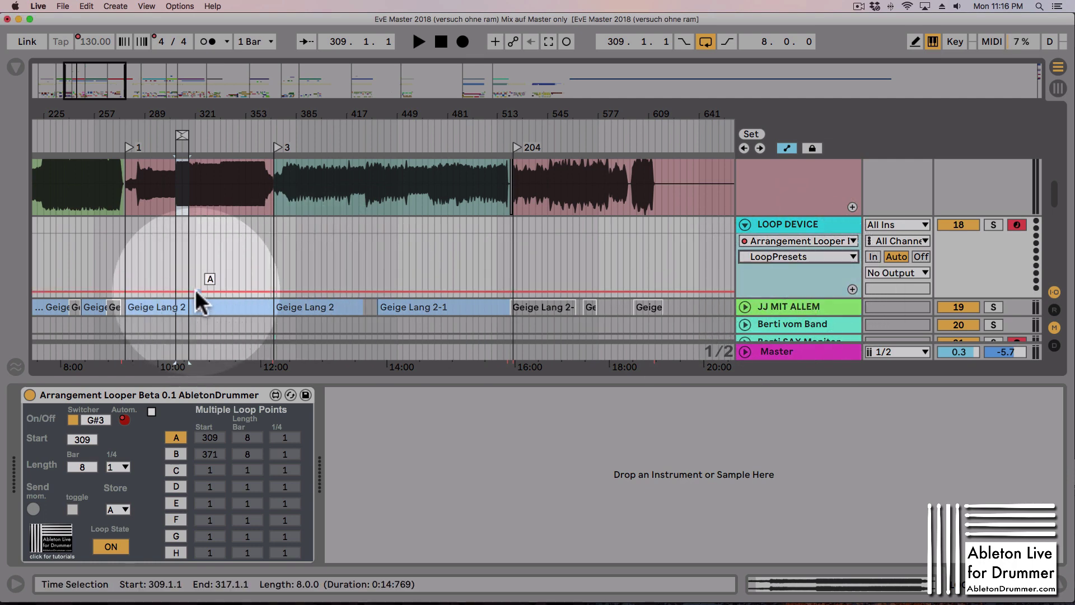
pyautogui.click(169, 290)
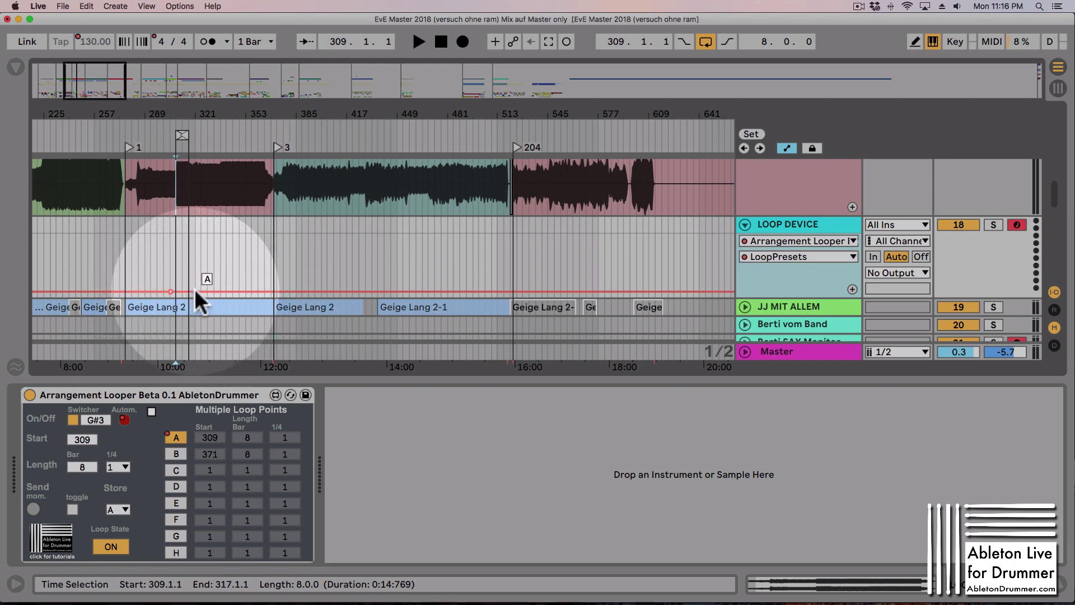
pyautogui.click(195, 288)
pyautogui.moveTo(266, 290); pyautogui.dragTo(267, 284)
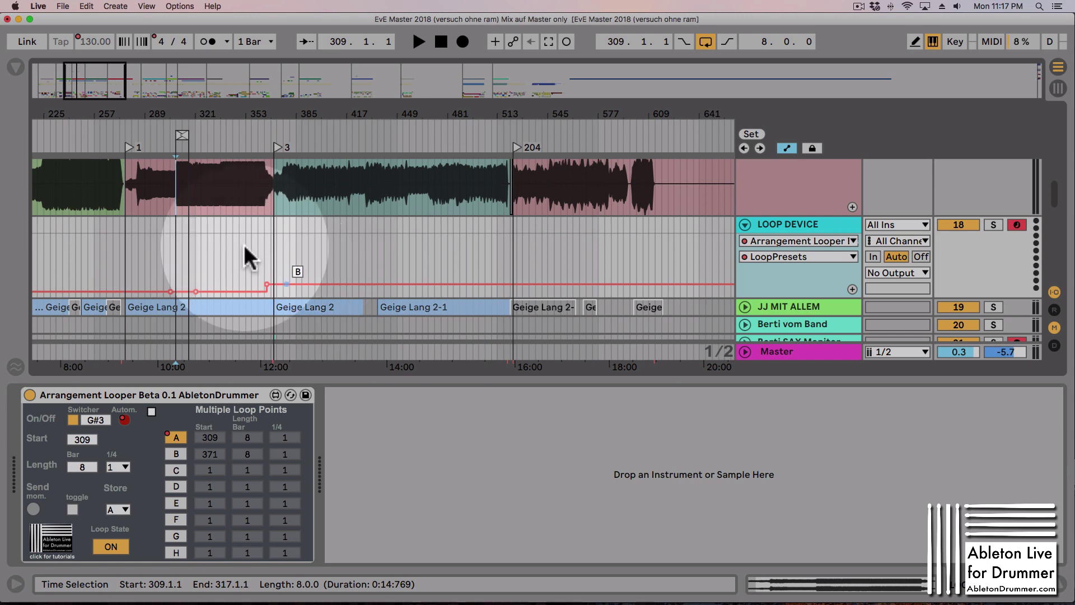
# Move the arrangement loop to bar 282, re-enable automation and briefly play the passage leading up to bar 309.
pyautogui.moveTo(158, 113); pyautogui.dragTo(159, 144)
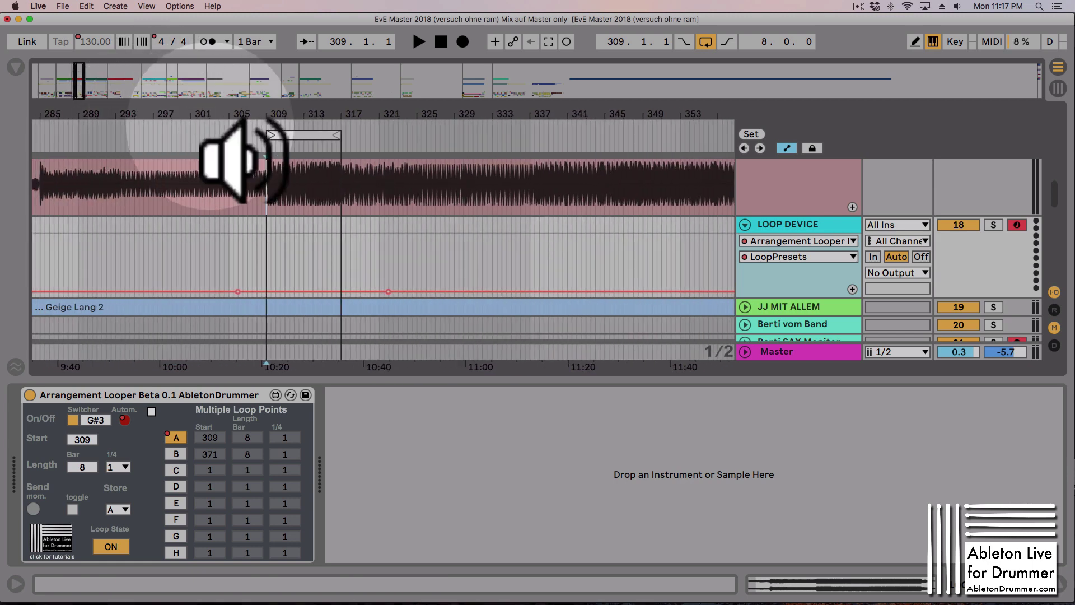
pyautogui.moveTo(307, 132); pyautogui.dragTo(56, 134)
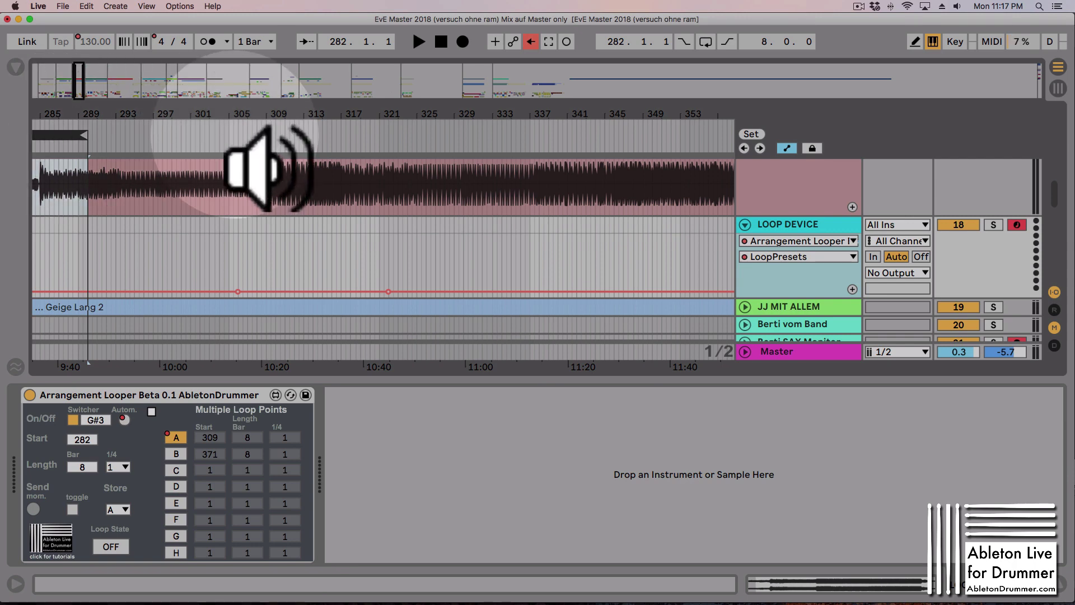
pyautogui.click(531, 42)
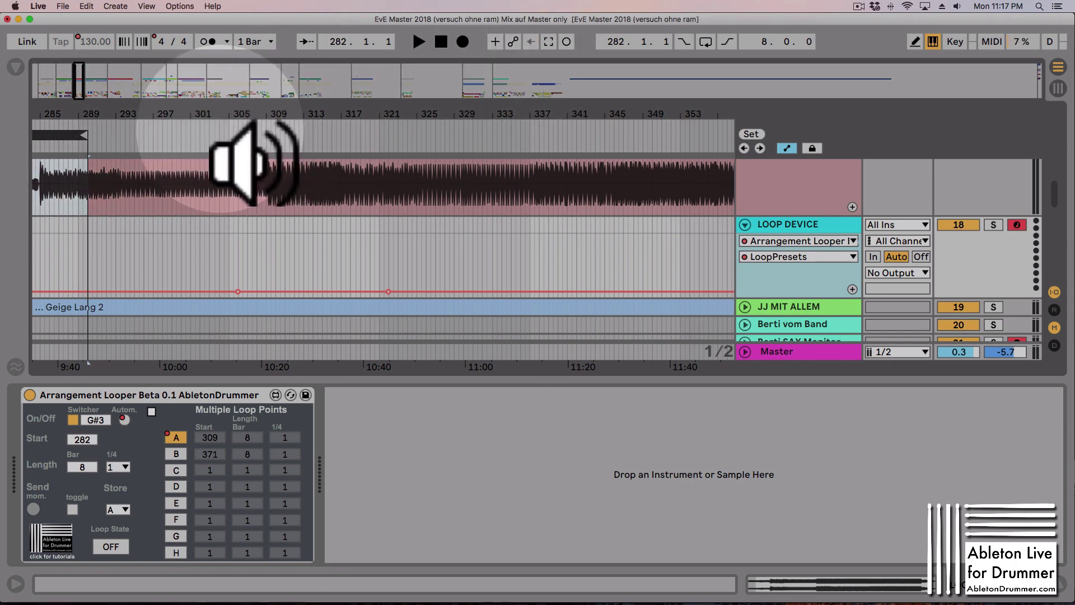
pyautogui.click(231, 137)
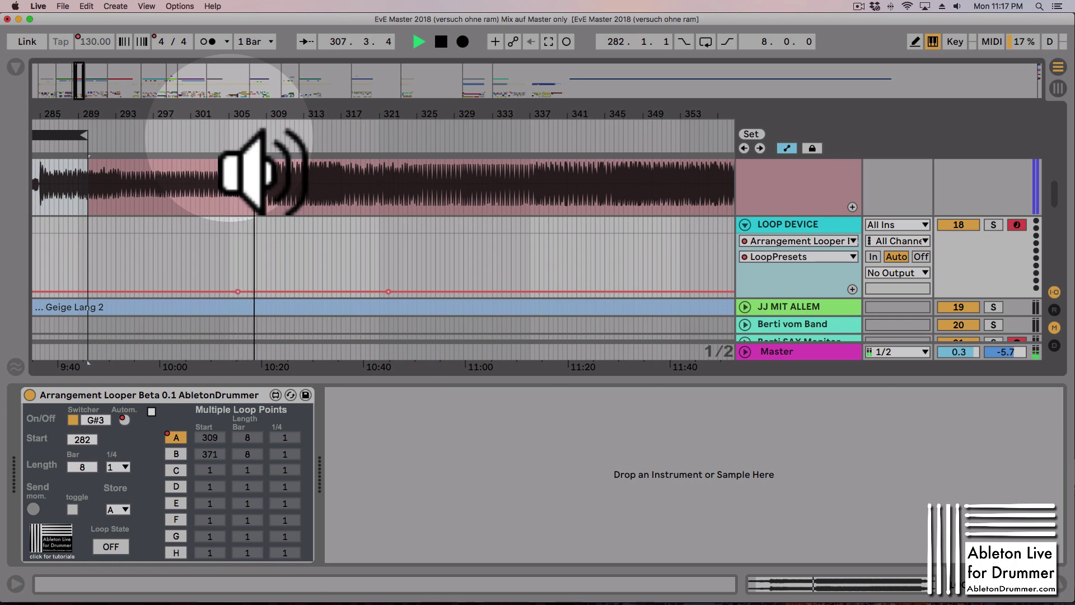
pyautogui.press('space')
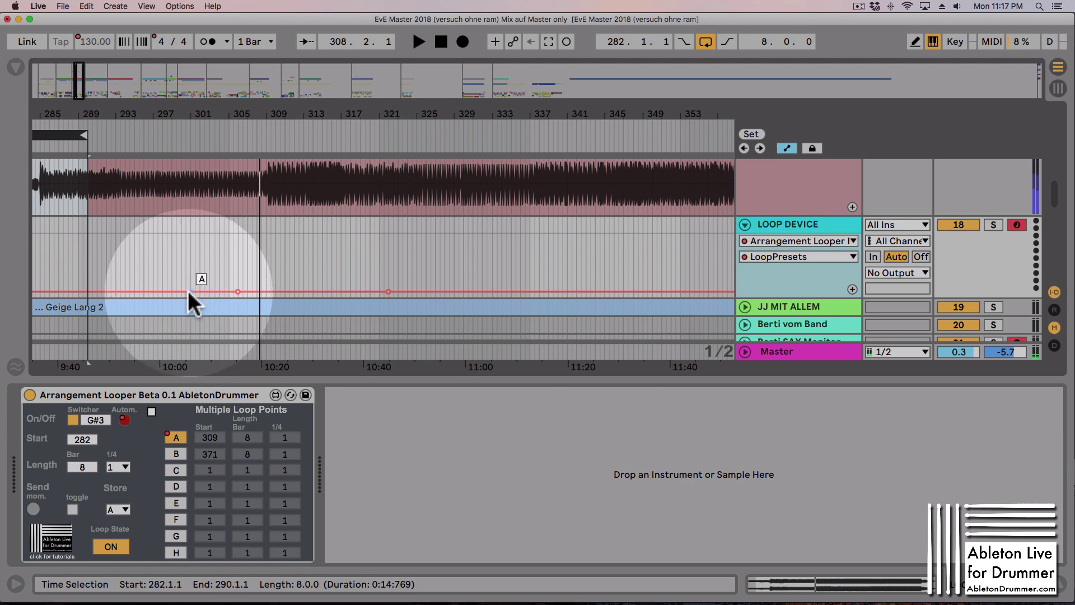
# Add a LoopPresets breakpoint at about bar 301 on a higher preset ahead of the change to A, and test playback.
pyautogui.click(189, 291)
pyautogui.moveTo(188, 290); pyautogui.dragTo(190, 239)
pyautogui.press('space')
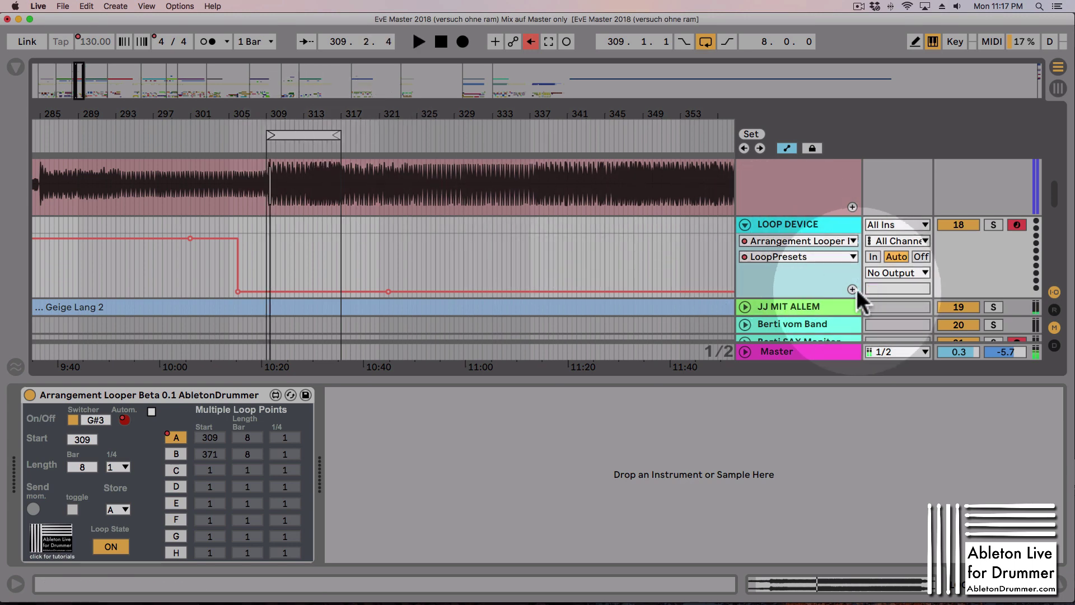
# Add a separate automation lane for LoopPresets and show Loop On/Off Autom in the LOOP DEVICE track's main lane.
pyautogui.click(852, 289)
pyautogui.scroll(-2, 769, 288)
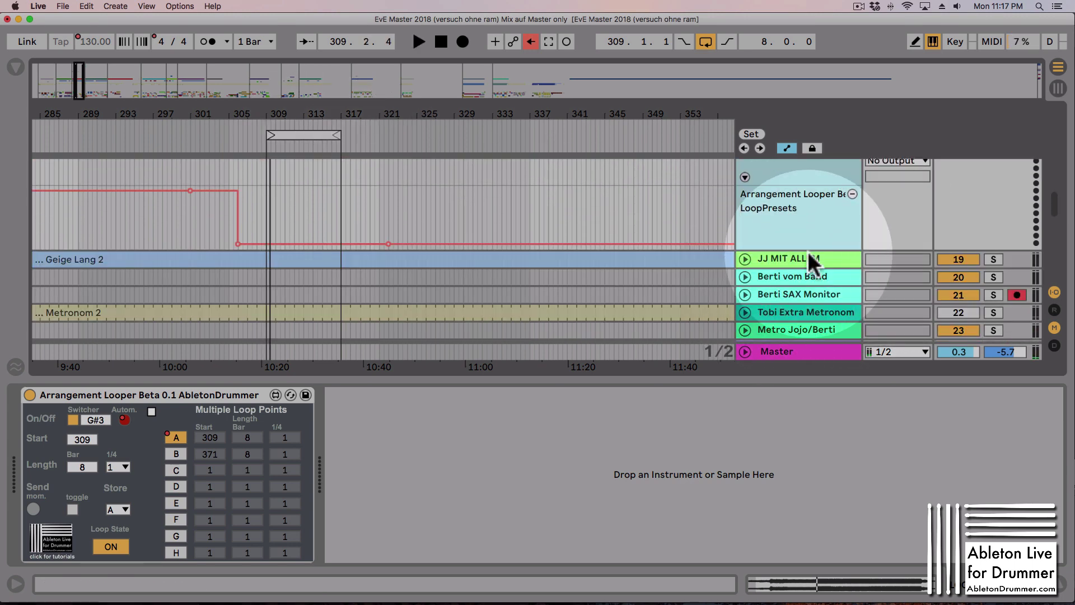
pyautogui.scroll(2, 807, 258)
pyautogui.click(767, 222)
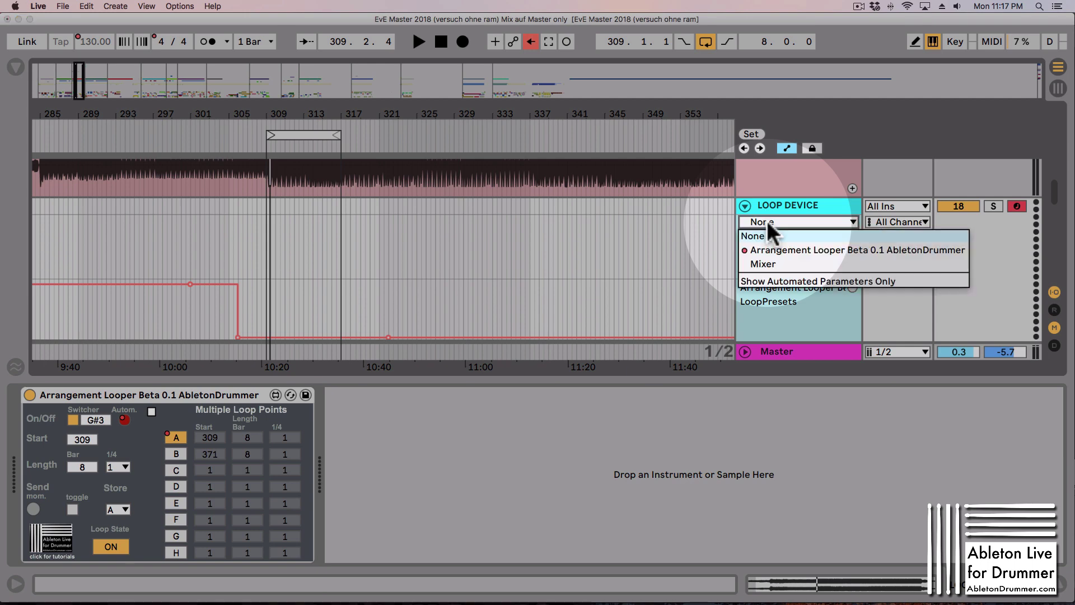
pyautogui.click(778, 247)
pyautogui.click(778, 238)
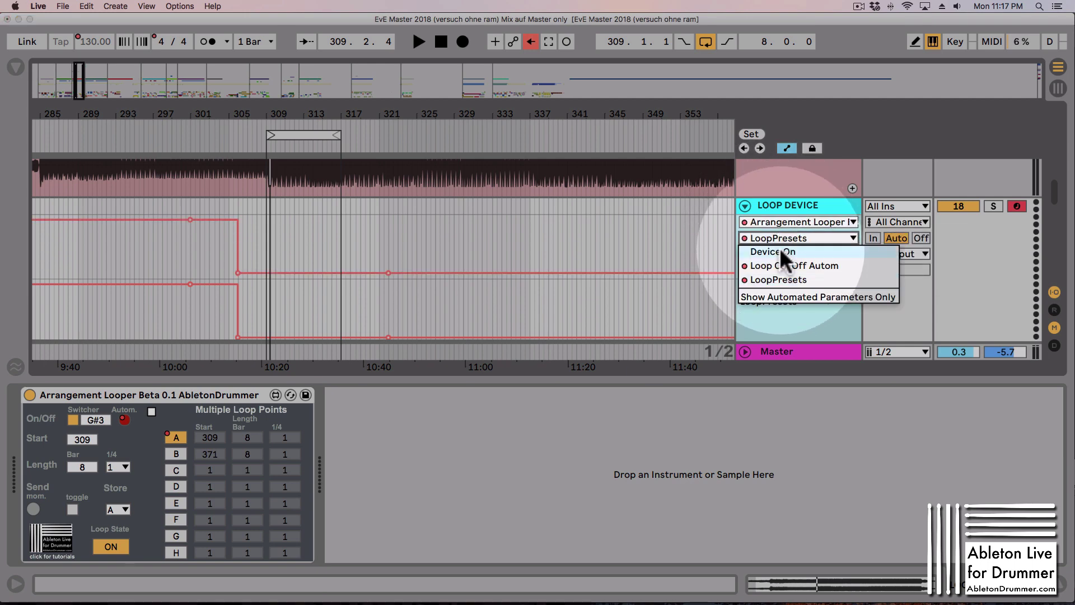
pyautogui.click(783, 261)
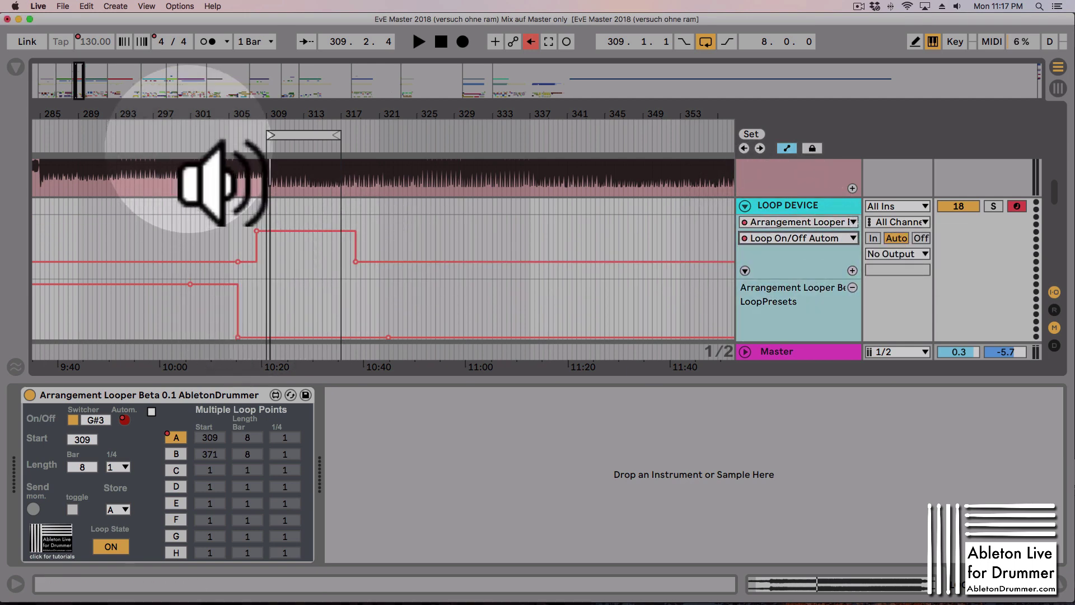
# Play from about bar 295, inspect the On/Off and LoopPresets breakpoints before the bar 309 loop, and select that loop's span.
pyautogui.click(138, 138)
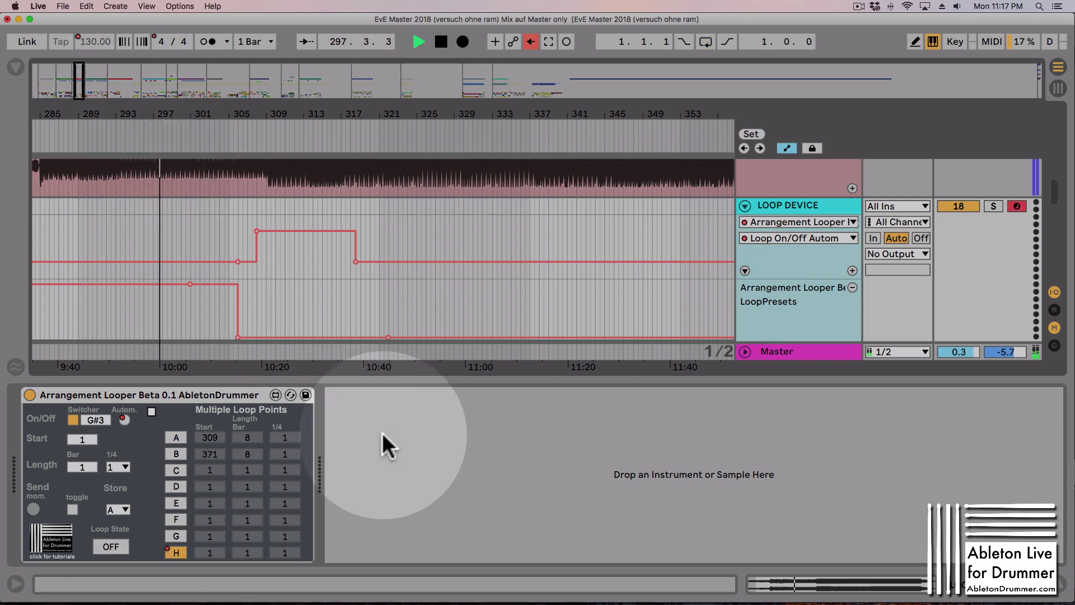
pyautogui.moveTo(237, 260)
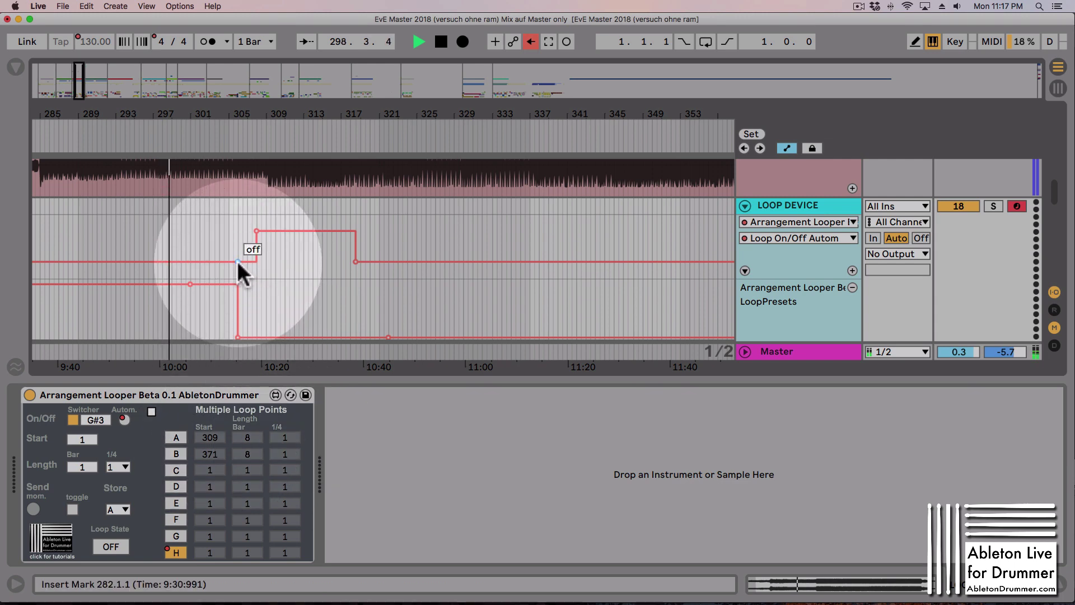
pyautogui.moveTo(188, 285)
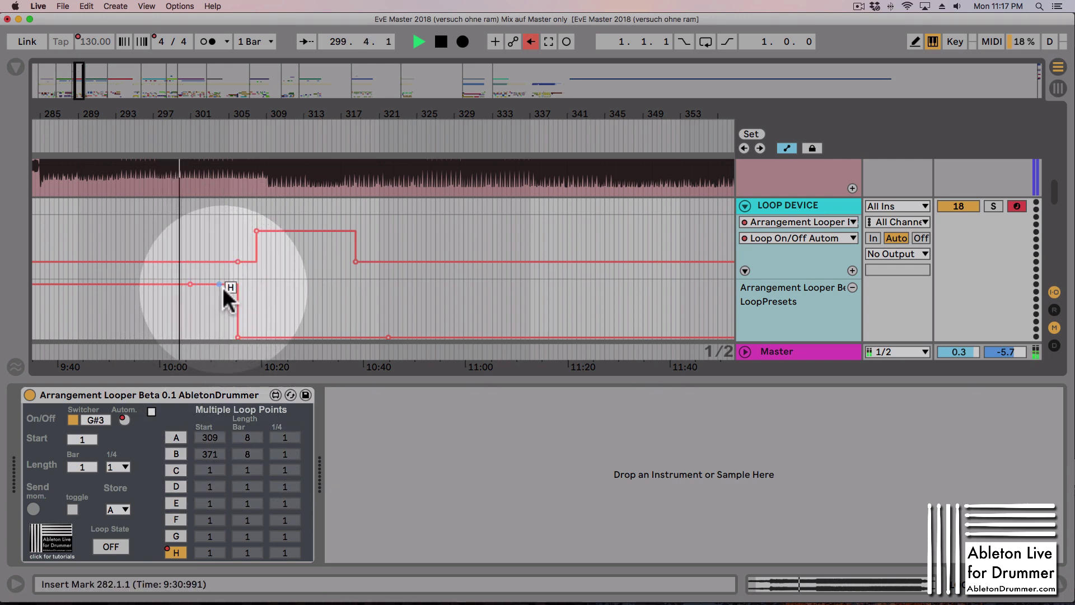
pyautogui.moveTo(237, 334)
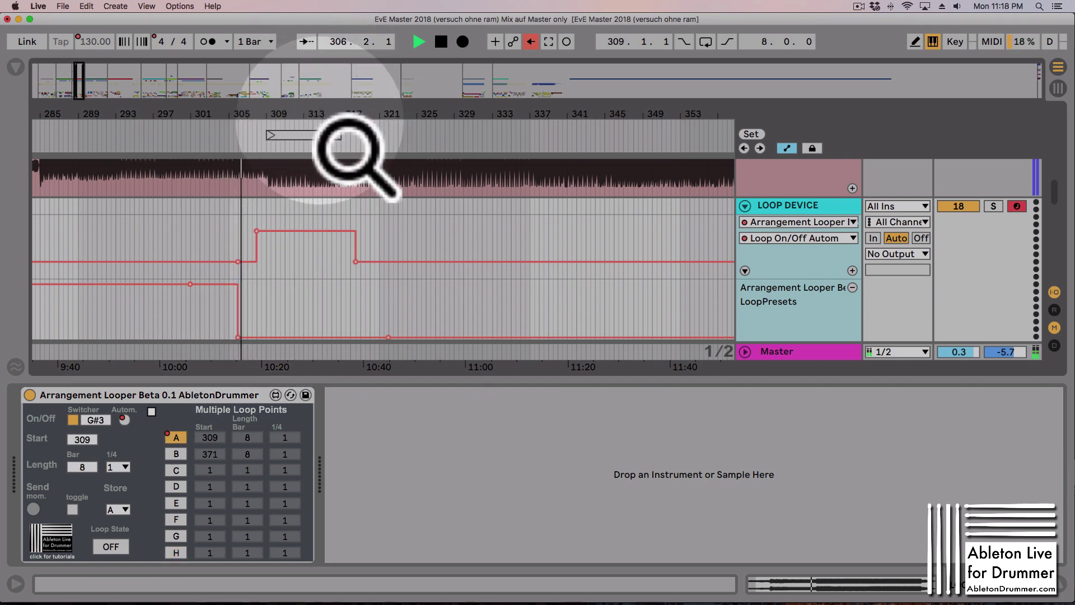
pyautogui.click(312, 133)
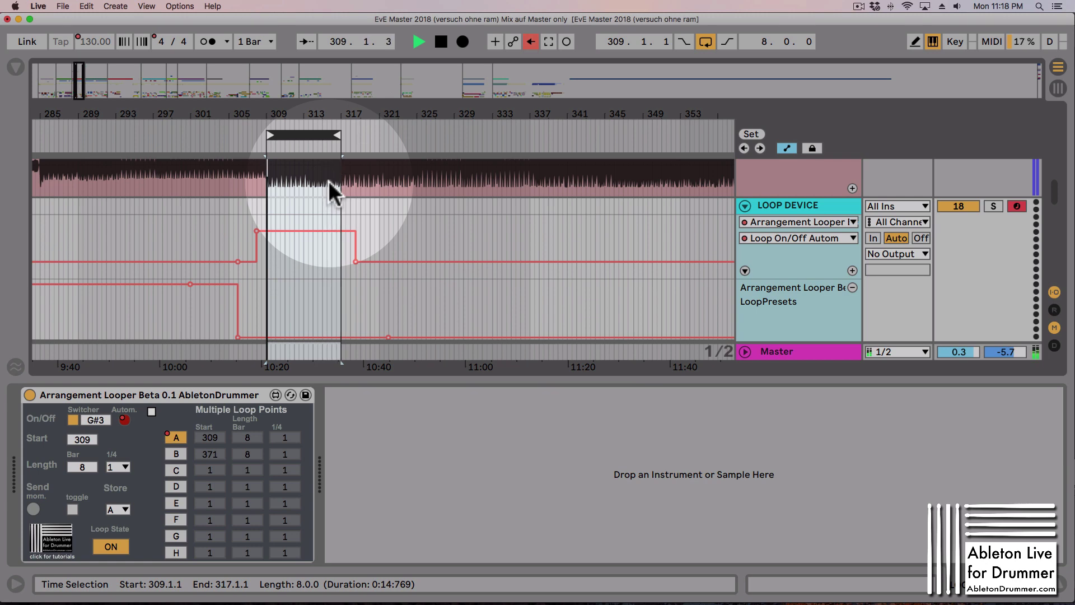
# Play the passage leading into locator 3 from about bar 364 and replay it to check the change to preset B.
pyautogui.moveTo(387, 135); pyautogui.dragTo(364, 105)
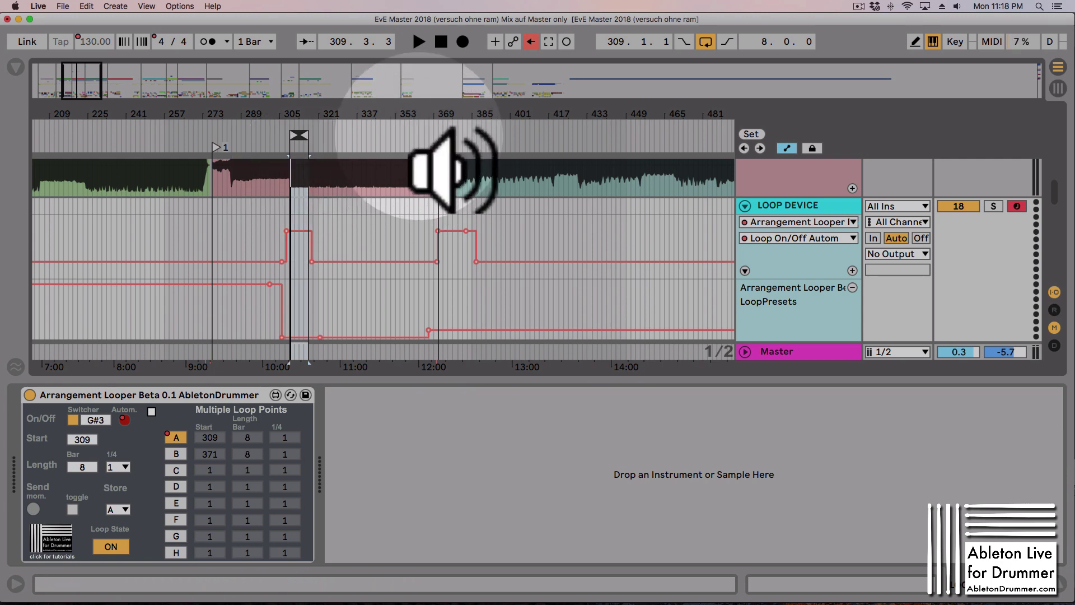
pyautogui.click(420, 137)
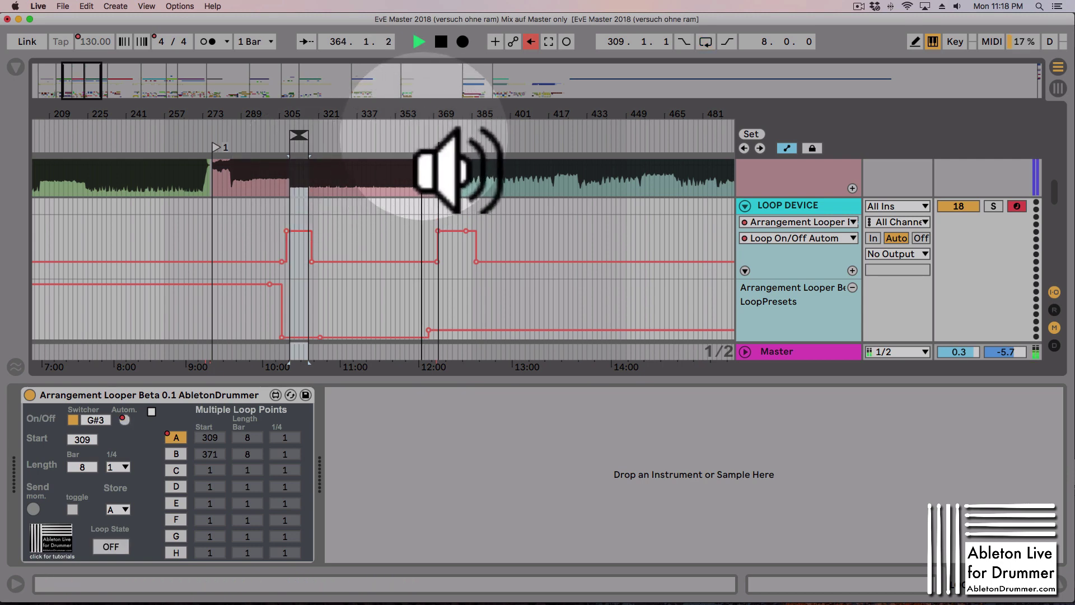
pyautogui.moveTo(439, 114); pyautogui.dragTo(439, 128)
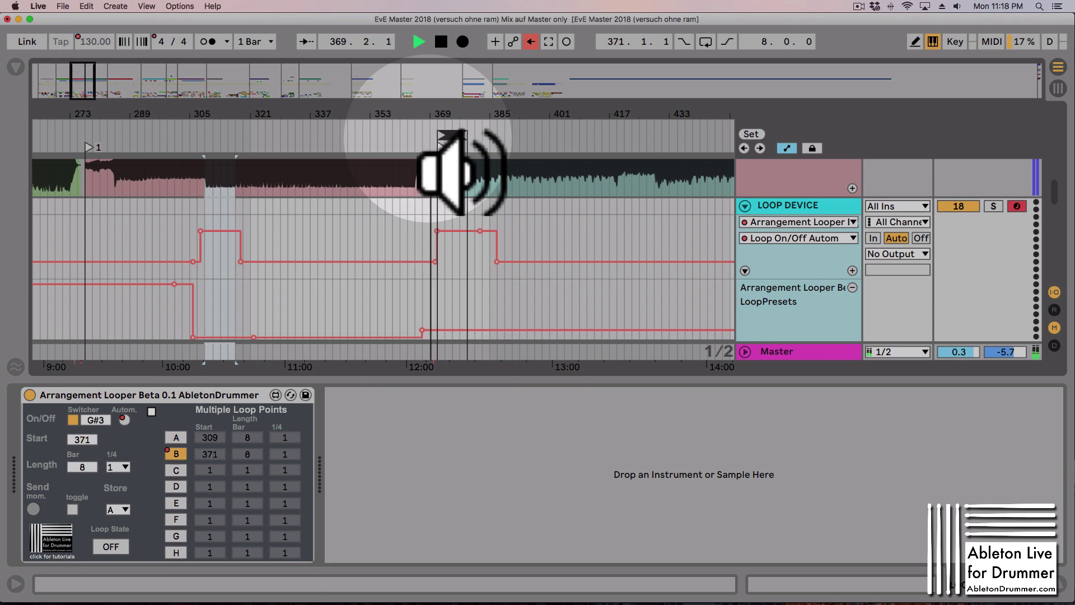
pyautogui.click(416, 139)
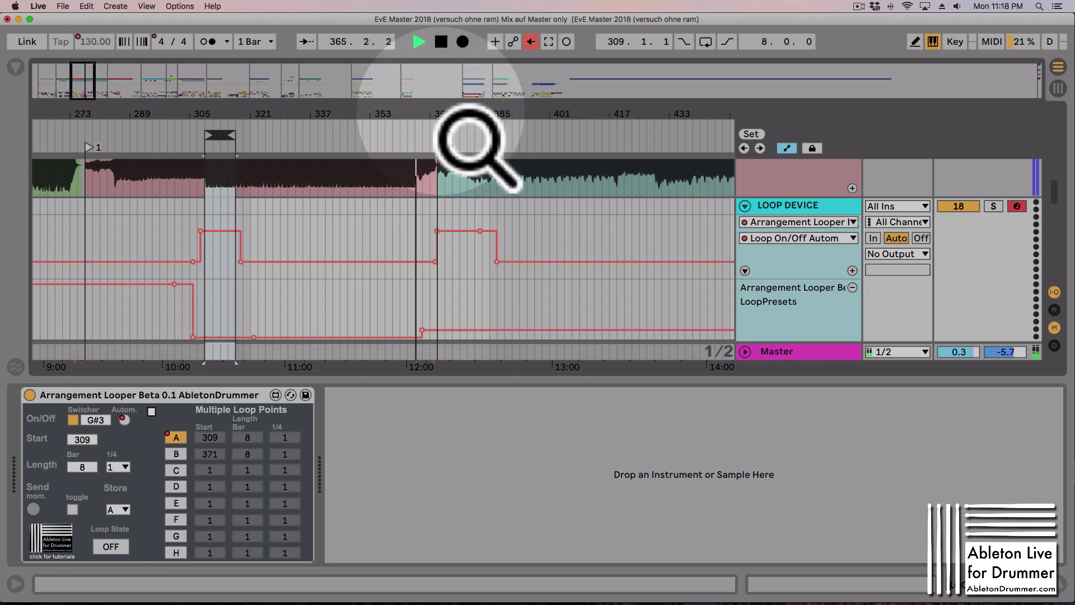
pyautogui.scroll(-2, 471, 293)
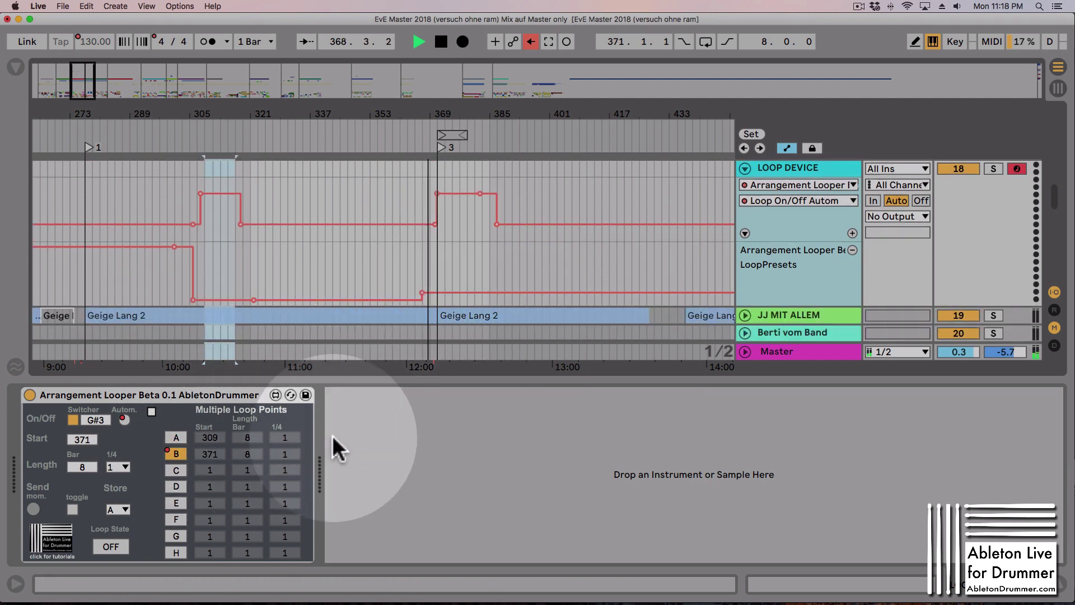
# Inspect the Loop On/Off breakpoints around the bar 371 loop during playback and stop the transport.
pyautogui.moveTo(462, 110)
pyautogui.mouseDown()
pyautogui.moveTo(462, 134)
pyautogui.moveTo(463, 119)
pyautogui.mouseUp()
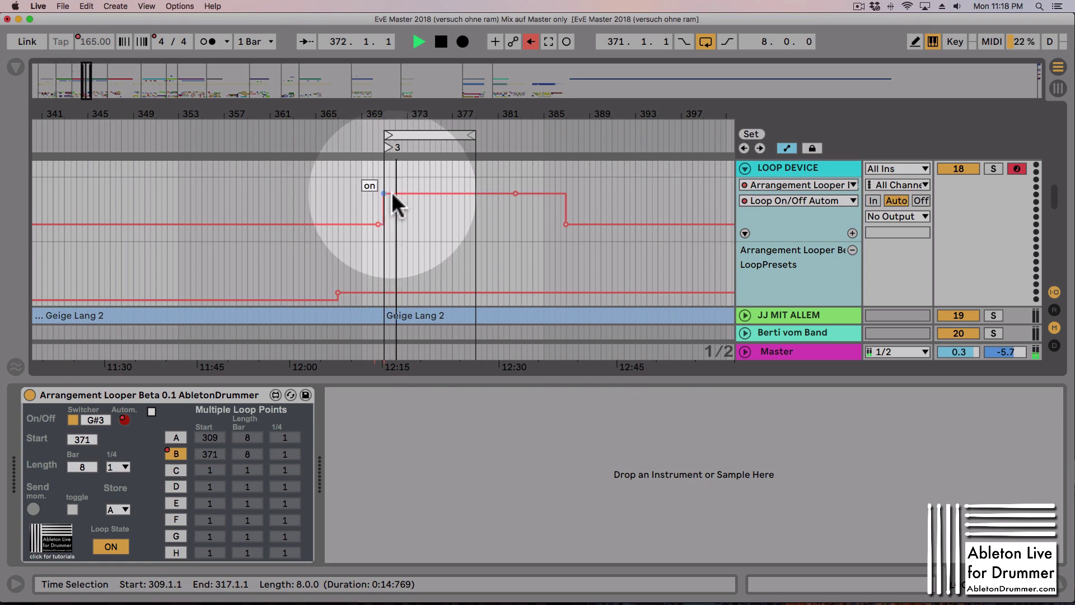
pyautogui.click(465, 193)
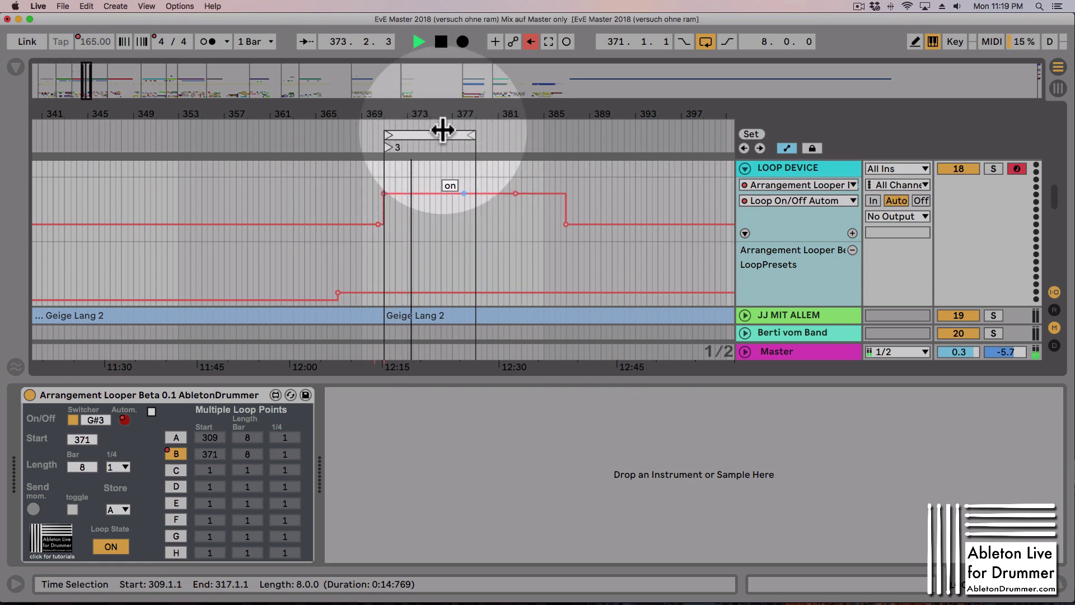
pyautogui.moveTo(438, 110); pyautogui.dragTo(352, 119)
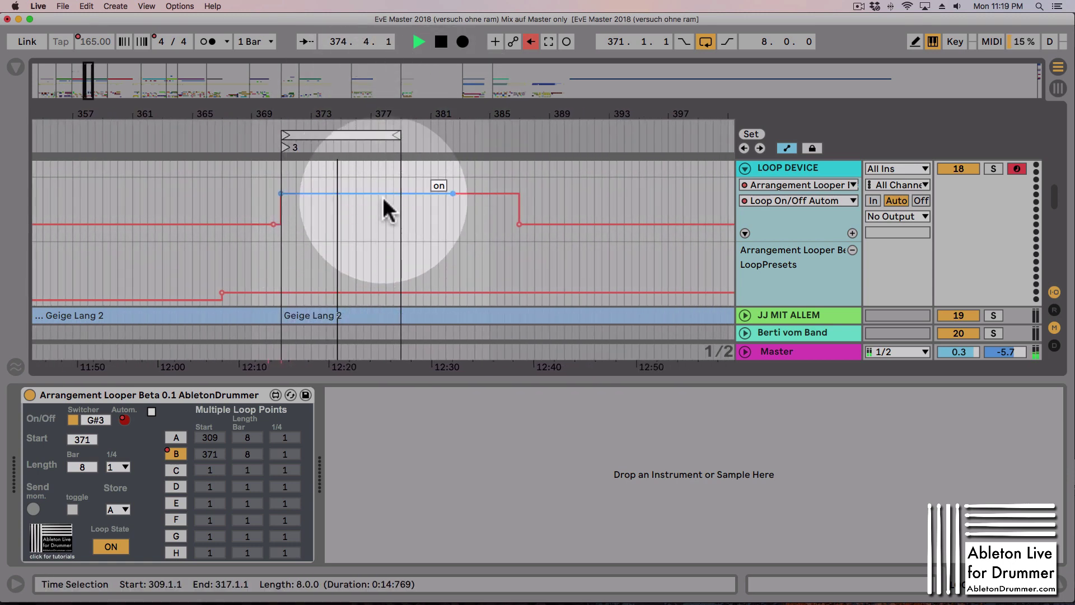
pyautogui.scroll(-3, 375, 232)
pyautogui.scroll(2, 375, 232)
pyautogui.scroll(1, 375, 231)
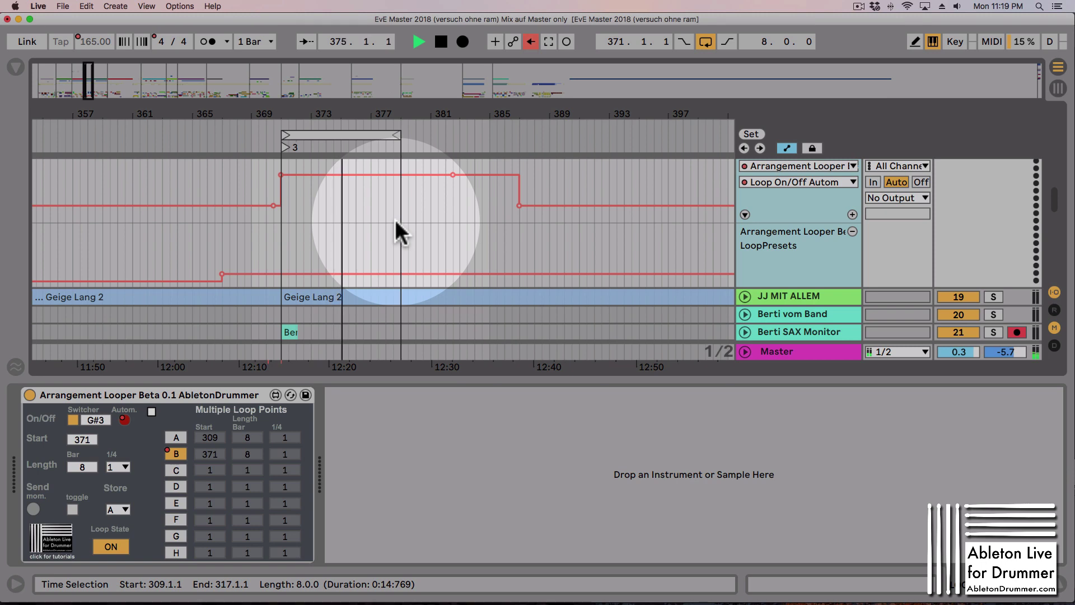
pyautogui.press('space')
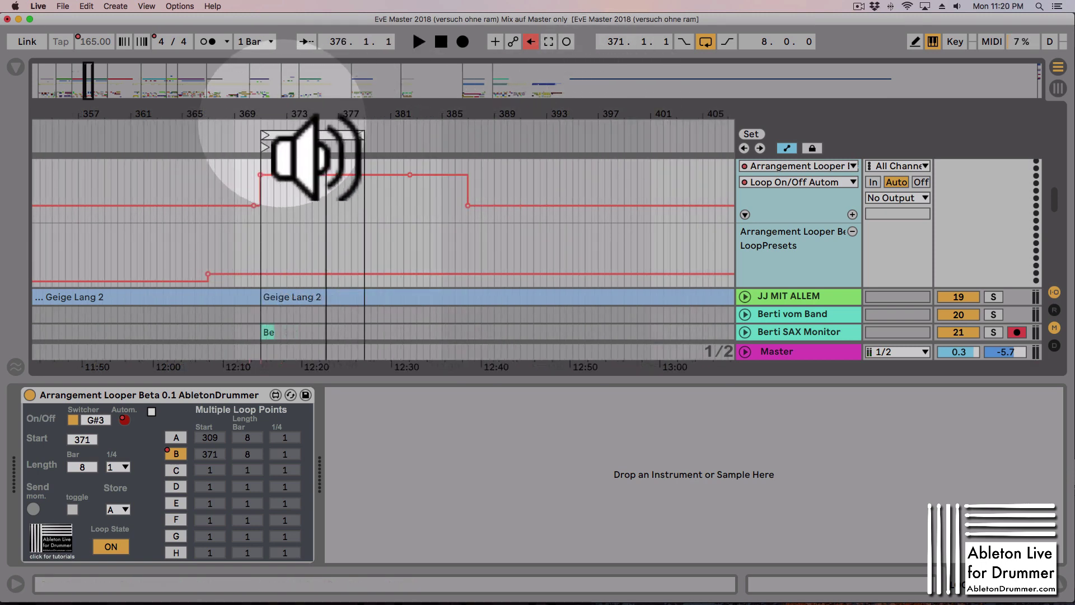
# Place the insert mark at bar 304 and switch off the looper device's G#3 switcher.
pyautogui.moveTo(279, 113); pyautogui.dragTo(455, 58)
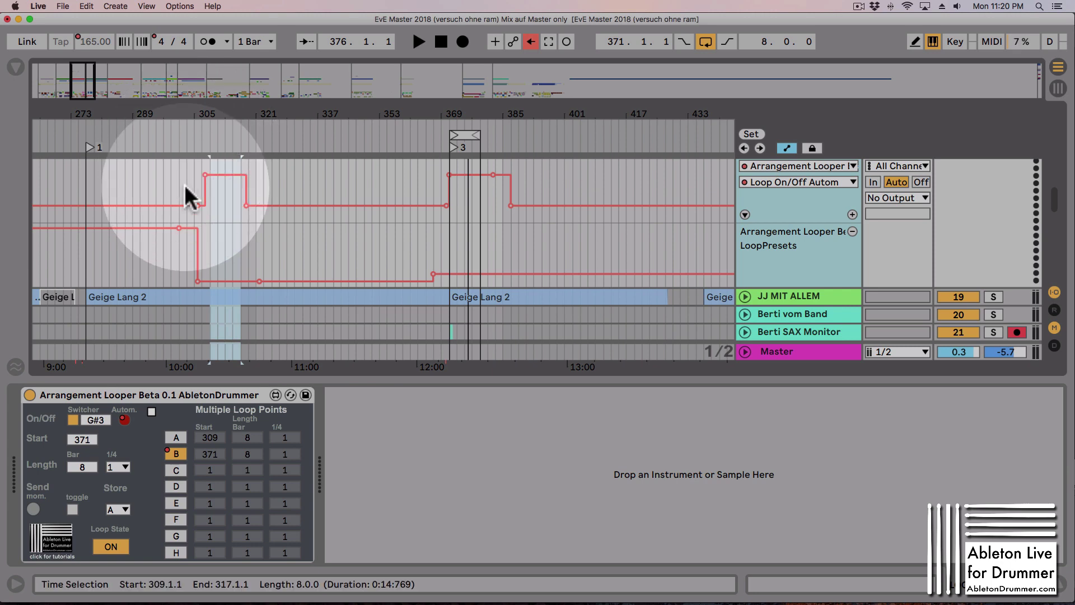
pyautogui.click(189, 179)
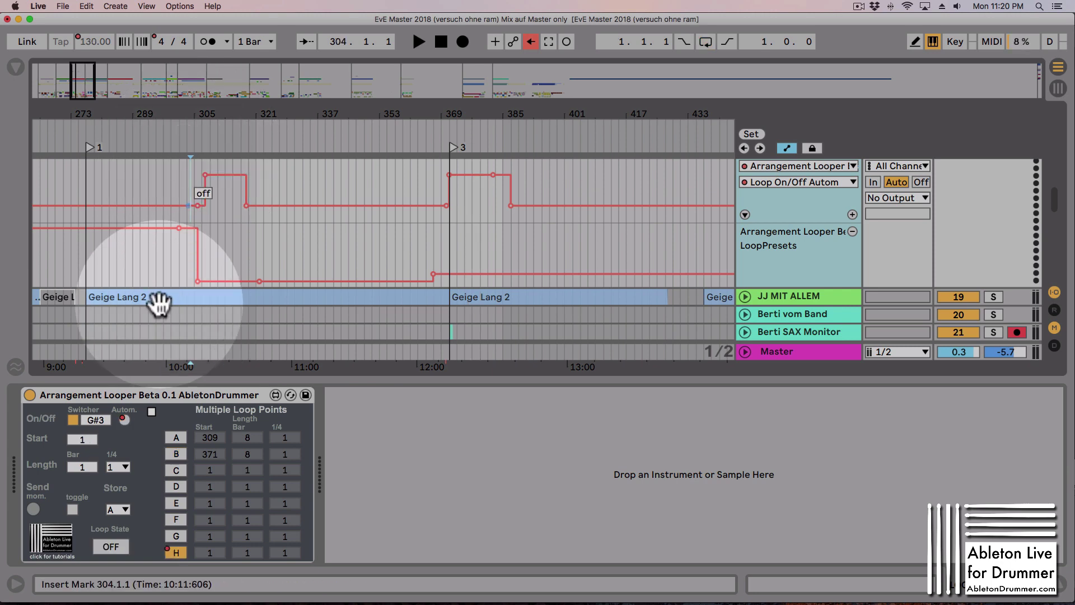
pyautogui.click(71, 419)
pyautogui.click(71, 419)
pyautogui.click(72, 419)
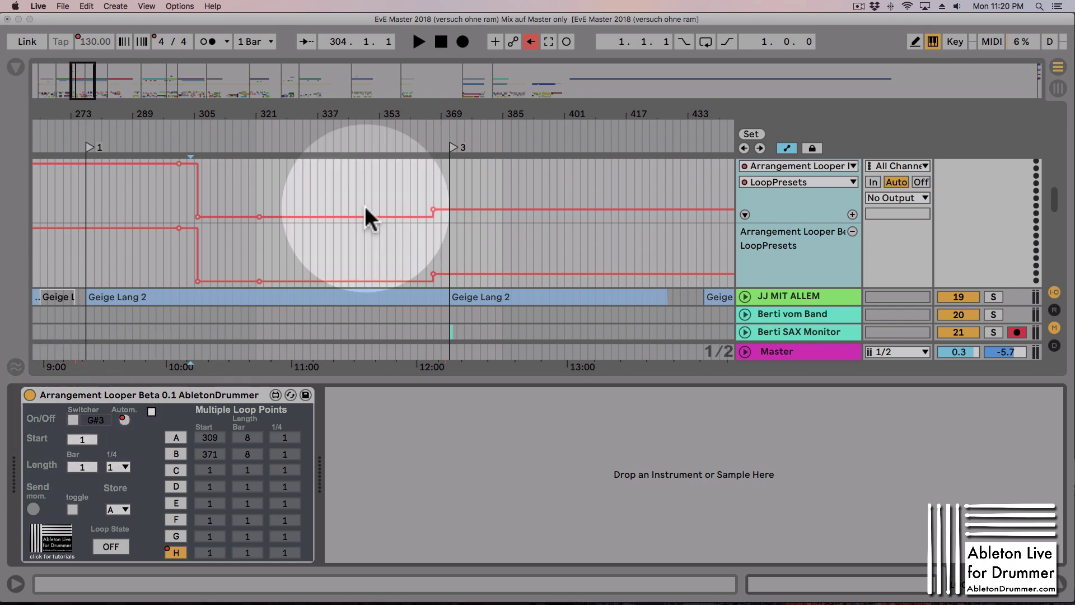
# Look up the description of the arrangement Loop Switch in the Info View and hide the view again.
pyautogui.click(705, 42)
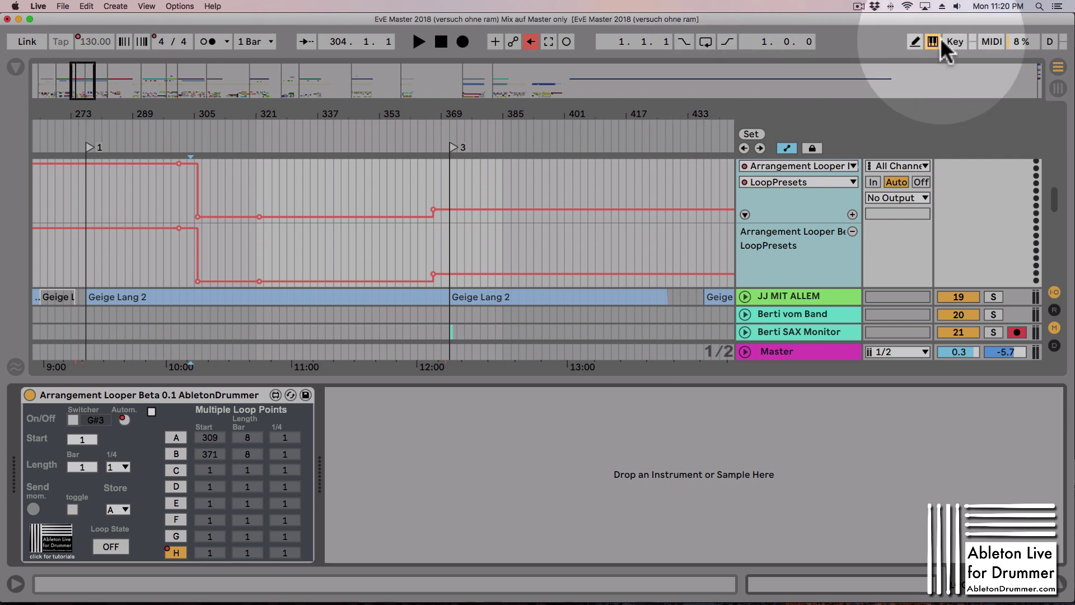
pyautogui.click(13, 585)
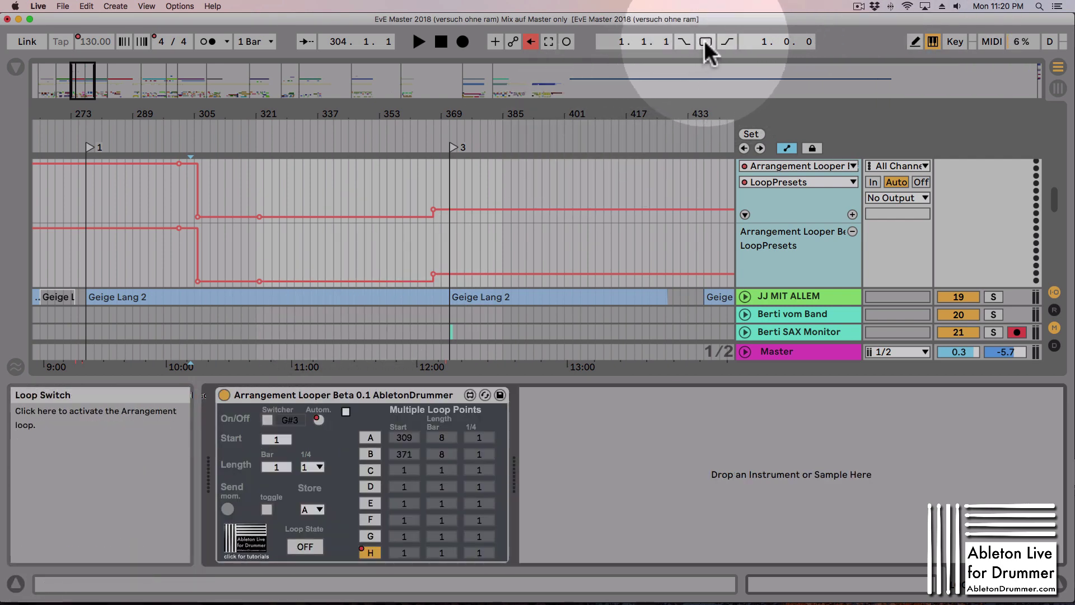
pyautogui.click(14, 584)
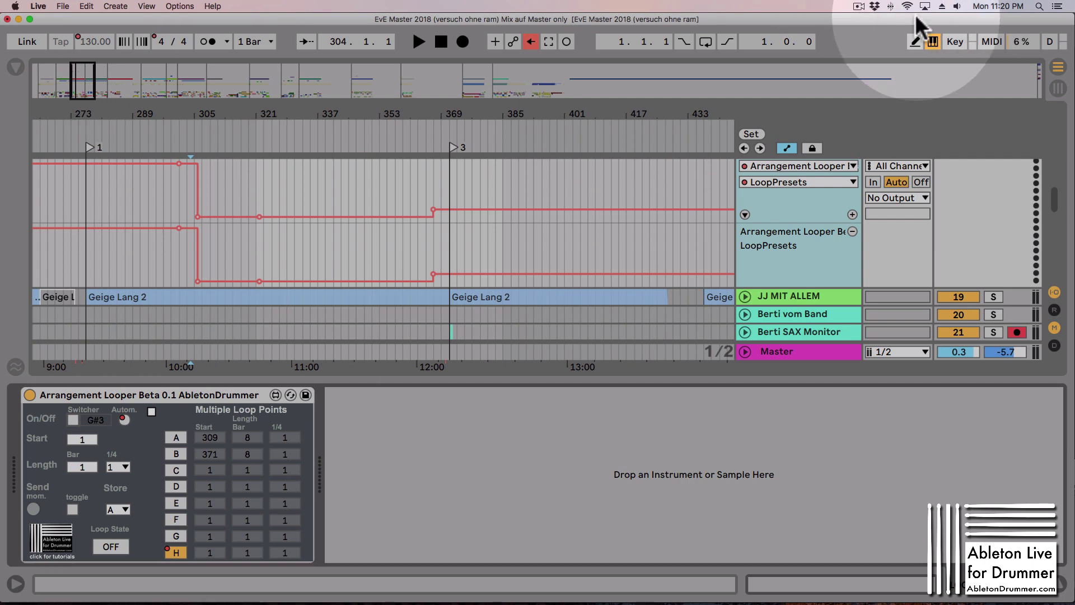
# MIDI-map the arrangement Loop Switch to the drum pad's note 10/G3 and exit MIDI mapping.
pyautogui.click(995, 44)
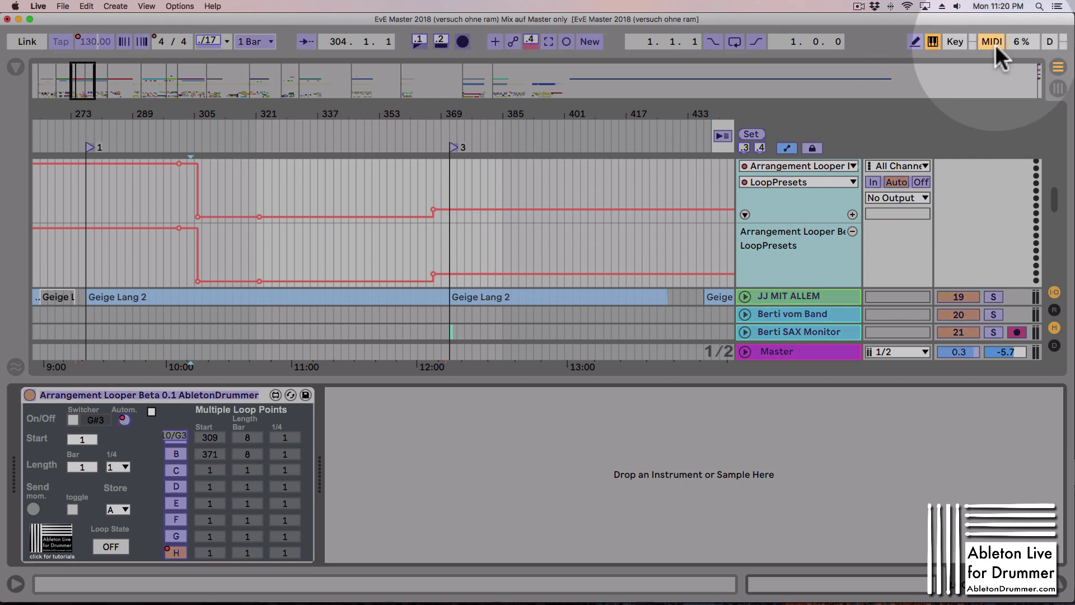
pyautogui.click(731, 39)
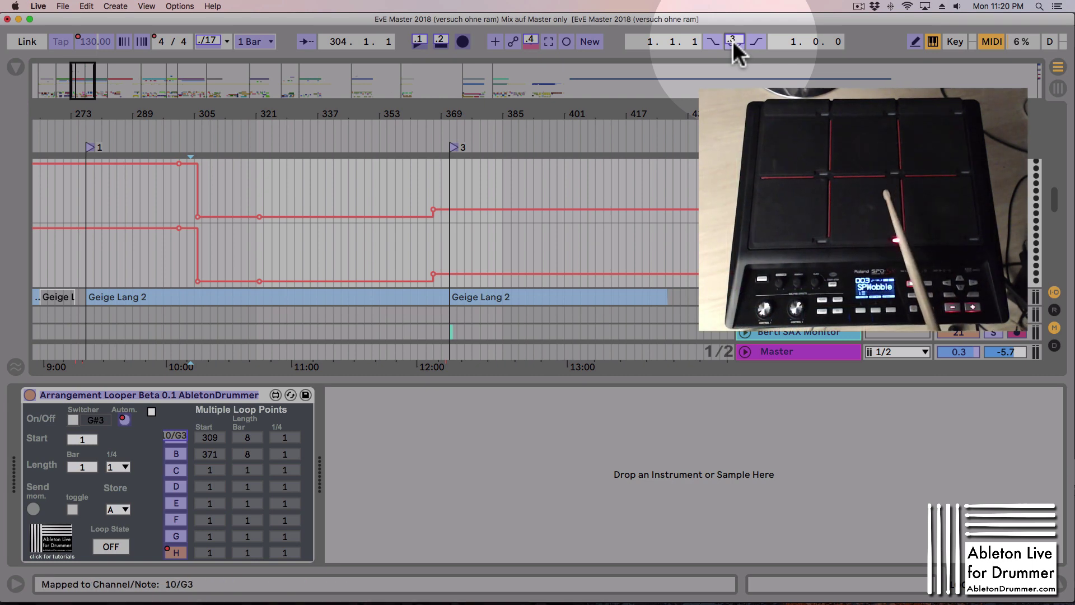
pyautogui.click(990, 39)
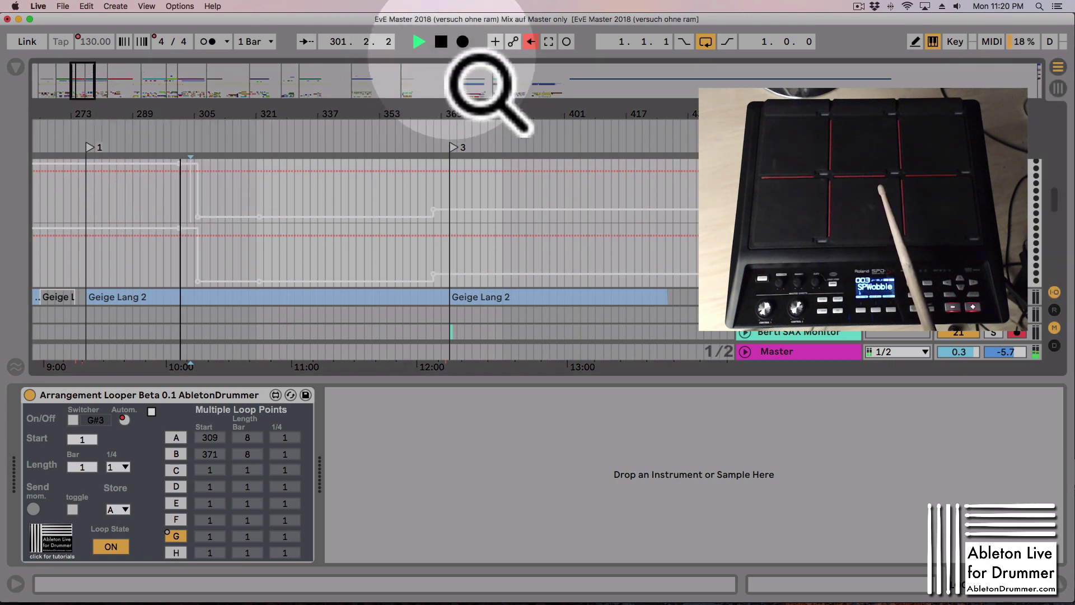
# Try to re-enable automation and briefly play the passage leading up to locator 3.
pyautogui.click(529, 42)
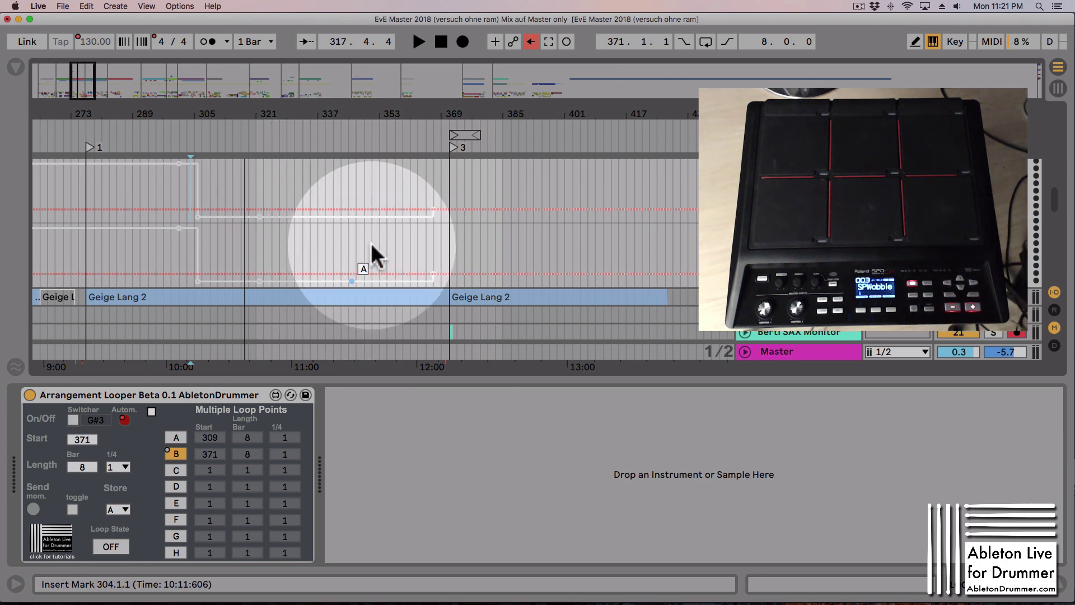
pyautogui.click(428, 142)
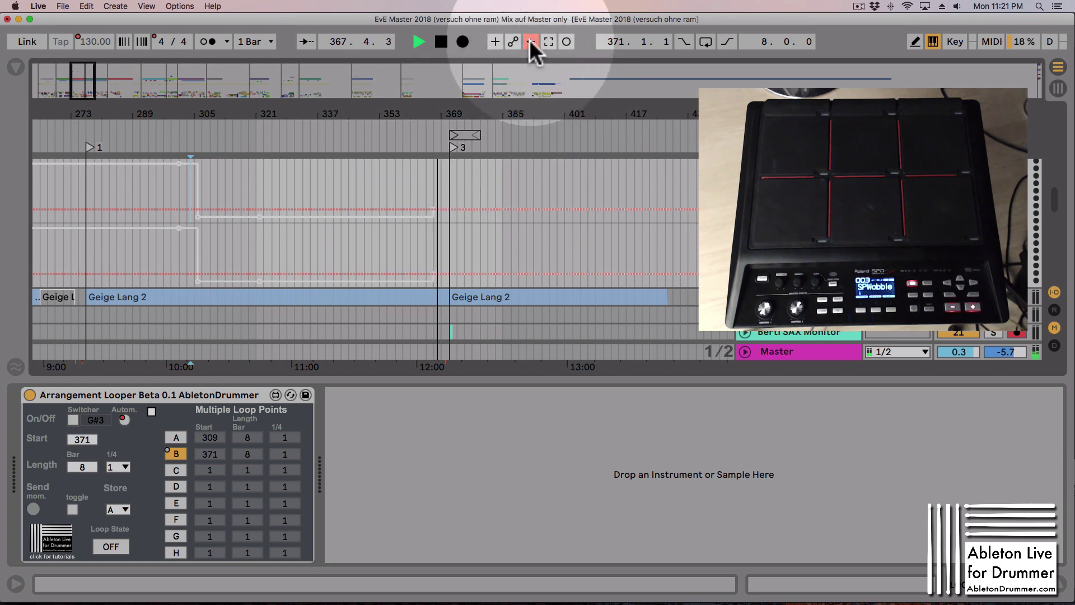
pyautogui.press('space')
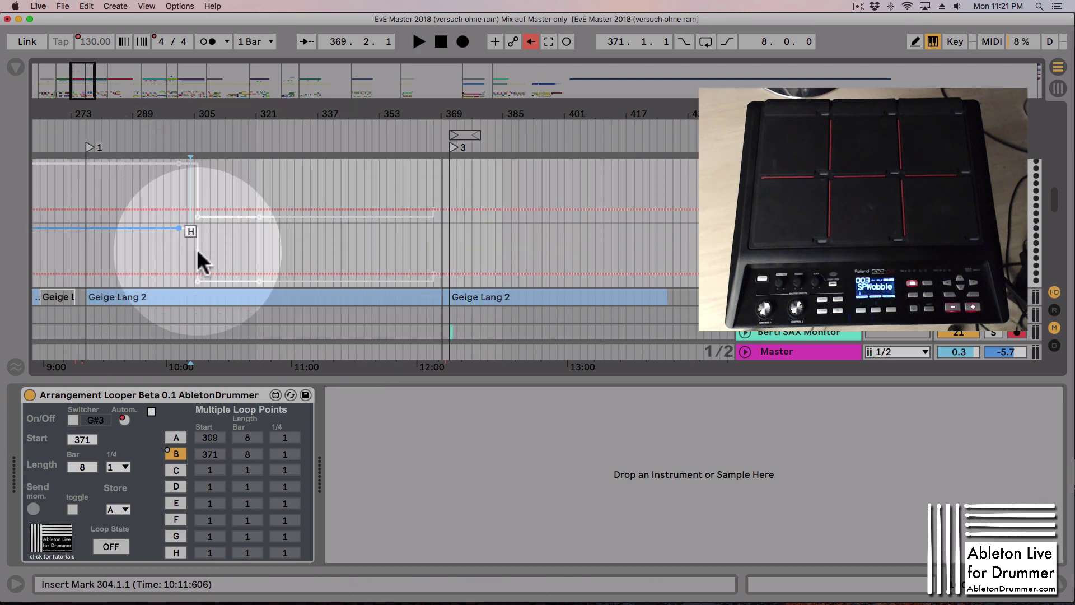
# Toggle the arrangement loop on and off several times with the Loop Switch.
pyautogui.click(708, 43)
pyautogui.click(709, 43)
pyautogui.click(708, 43)
pyautogui.click(708, 42)
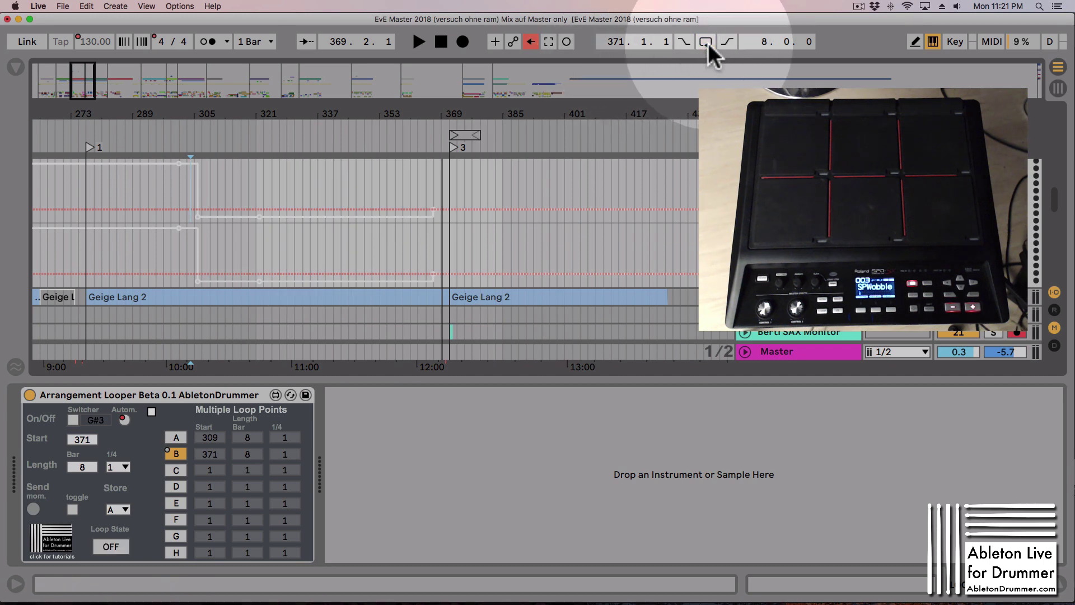
# Delete the arrangement Loop Switch's 10/G3 MIDI mapping and exit MIDI mapping.
pyautogui.click(991, 42)
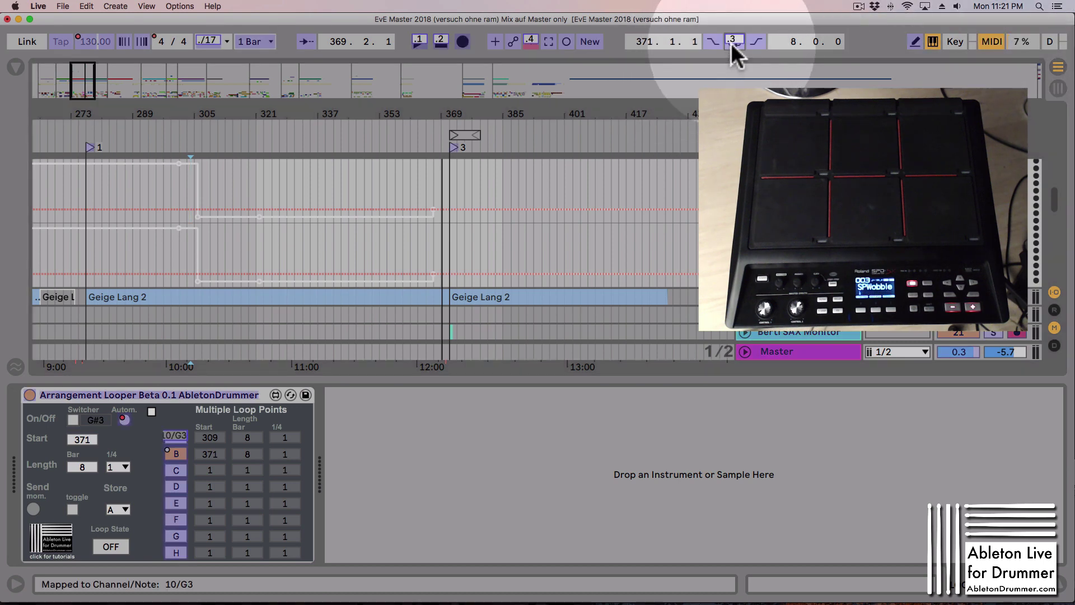
pyautogui.press('Delete')
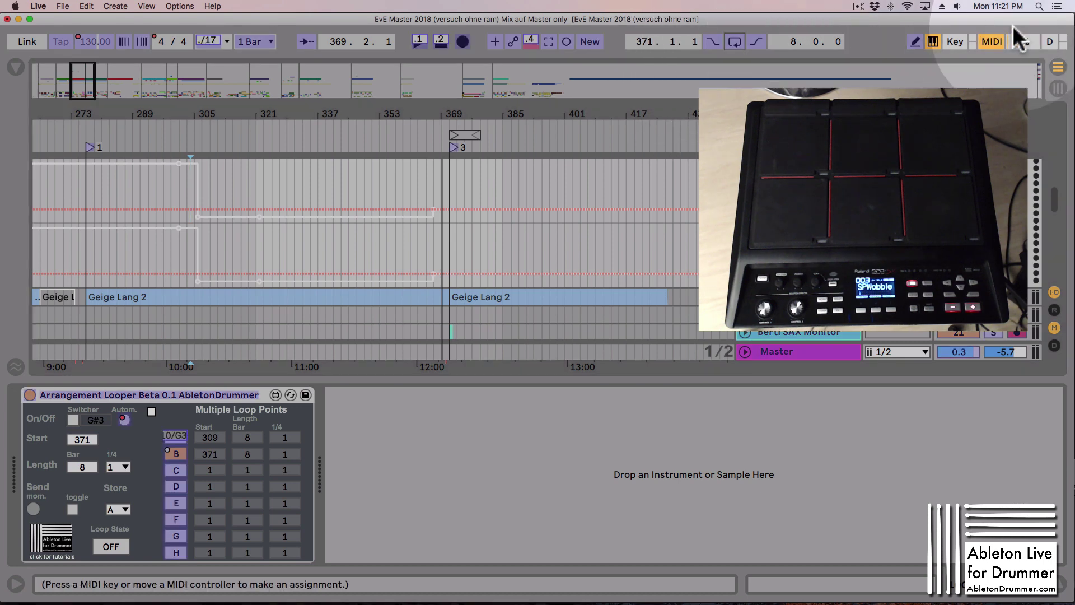
pyautogui.click(999, 43)
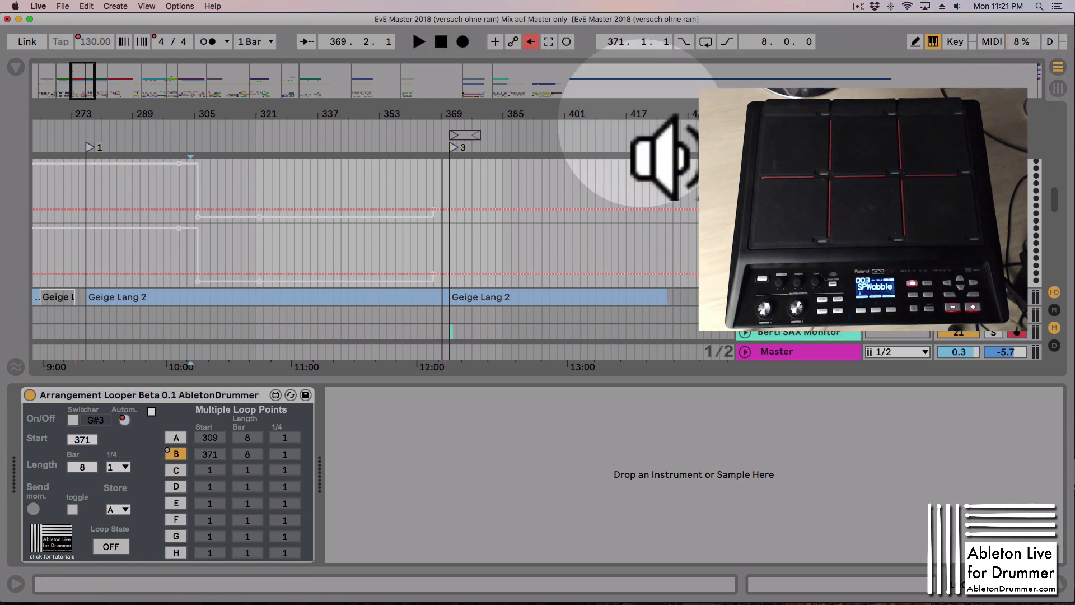
# Turn on the Arrangement Looper's G#3 Switcher, re-enable automation, and play the arrangement from bar 304.
pyautogui.click(72, 419)
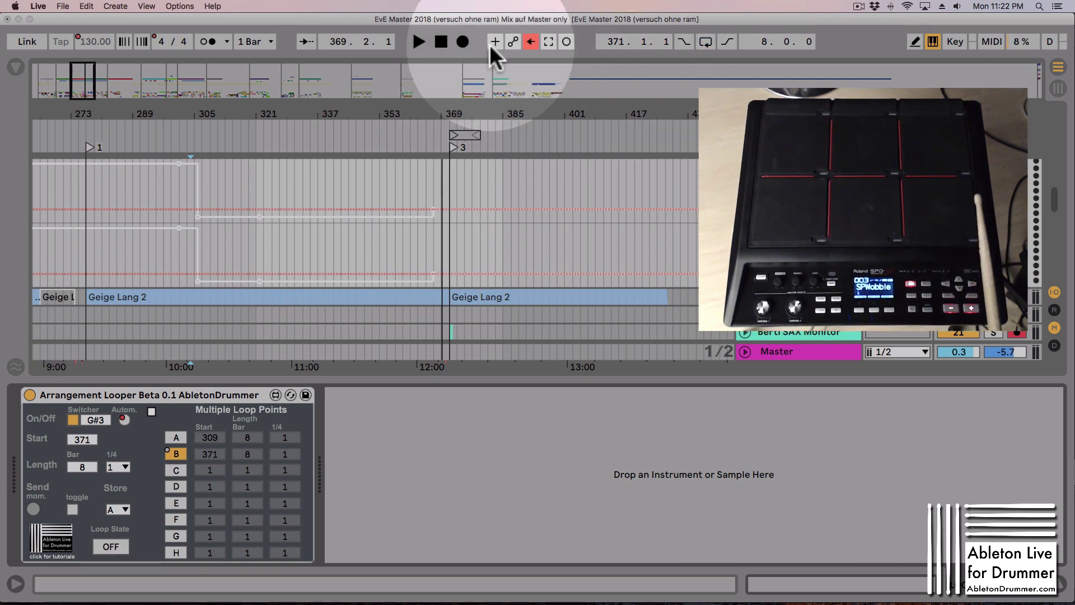
pyautogui.click(531, 41)
pyautogui.click(178, 142)
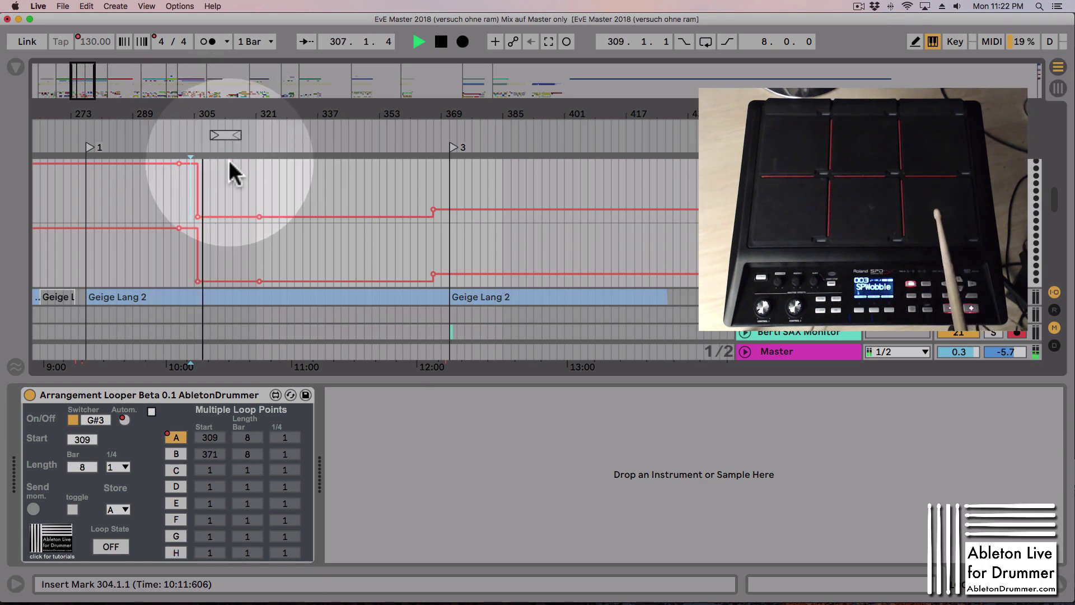
# Follow playback through the loop regions at bars 309 and 371, and stop it after the second region.
pyautogui.moveTo(222, 110); pyautogui.dragTo(223, 135)
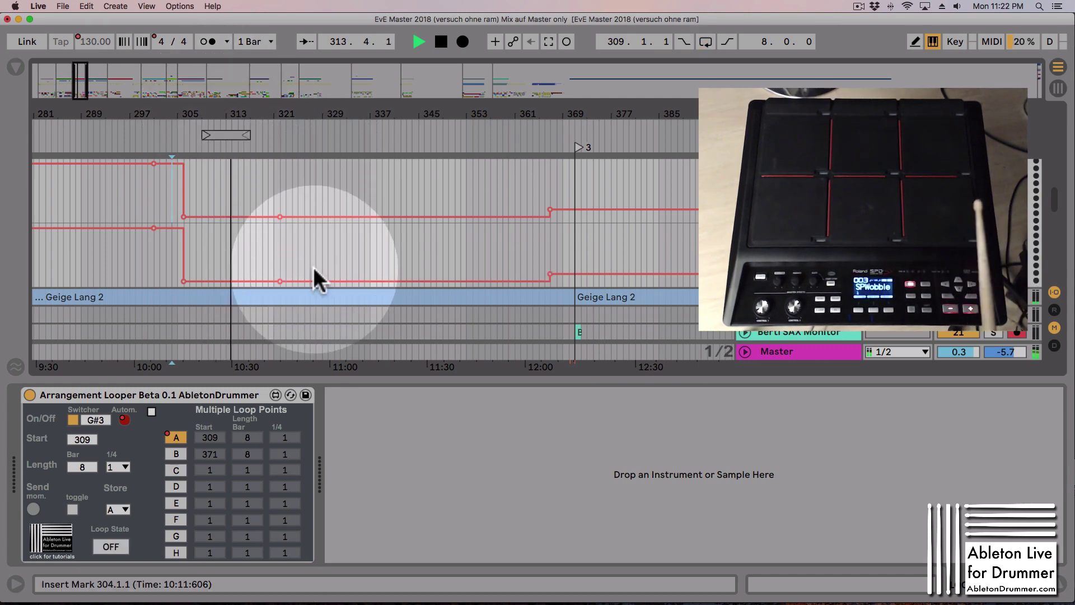
pyautogui.click(73, 420)
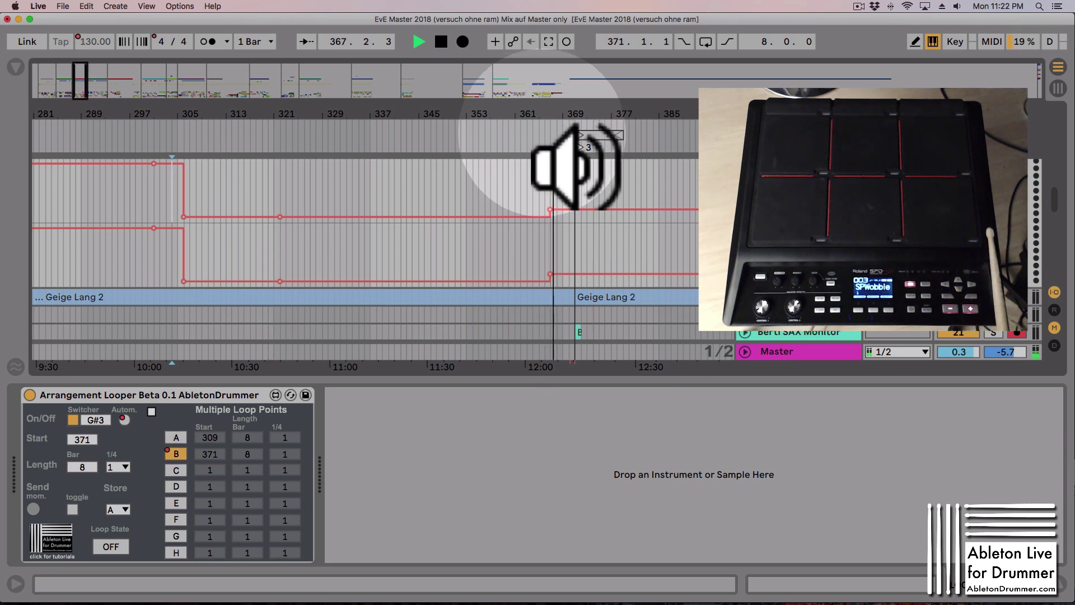
pyautogui.moveTo(607, 115); pyautogui.dragTo(370, 166)
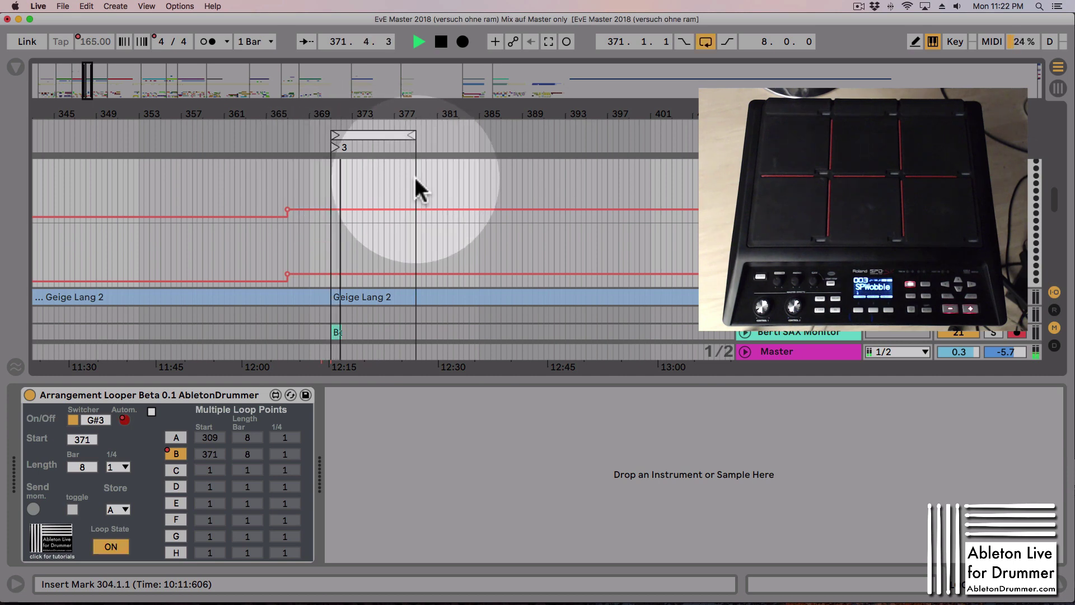
pyautogui.moveTo(389, 111); pyautogui.dragTo(348, 112)
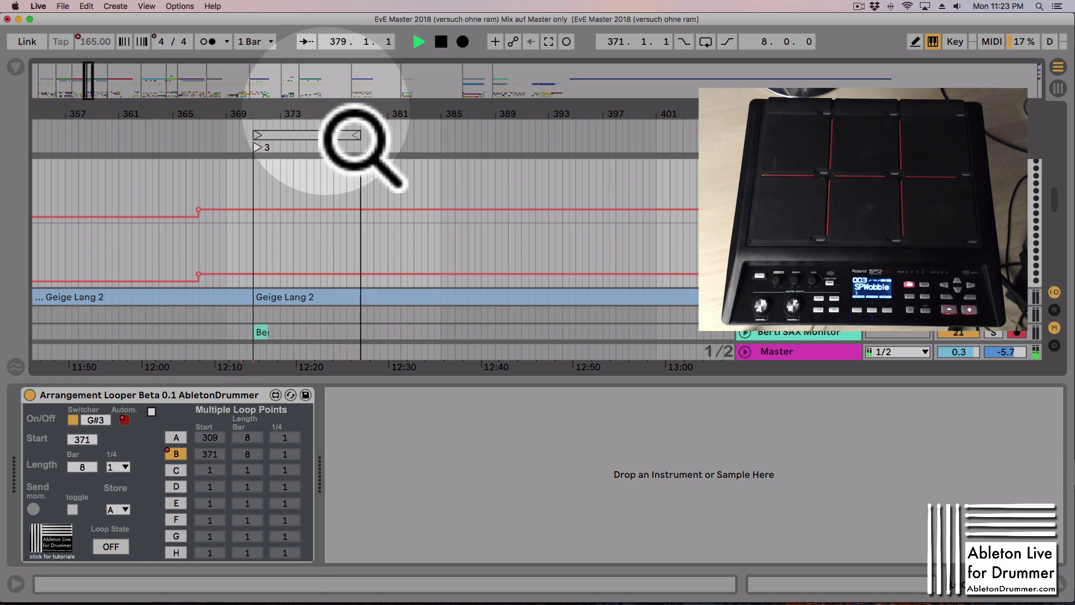
pyautogui.click(441, 42)
pyautogui.moveTo(434, 135); pyautogui.dragTo(374, 140)
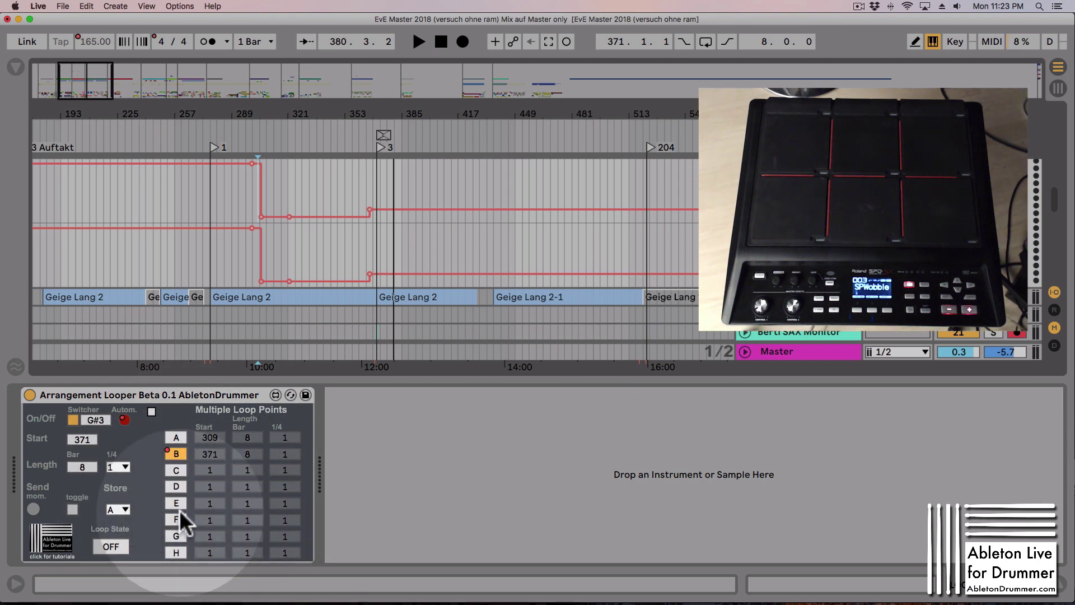
pyautogui.moveTo(384, 137)
pyautogui.mouseDown()
pyautogui.moveTo(356, 112)
pyautogui.moveTo(372, 138)
pyautogui.mouseUp()
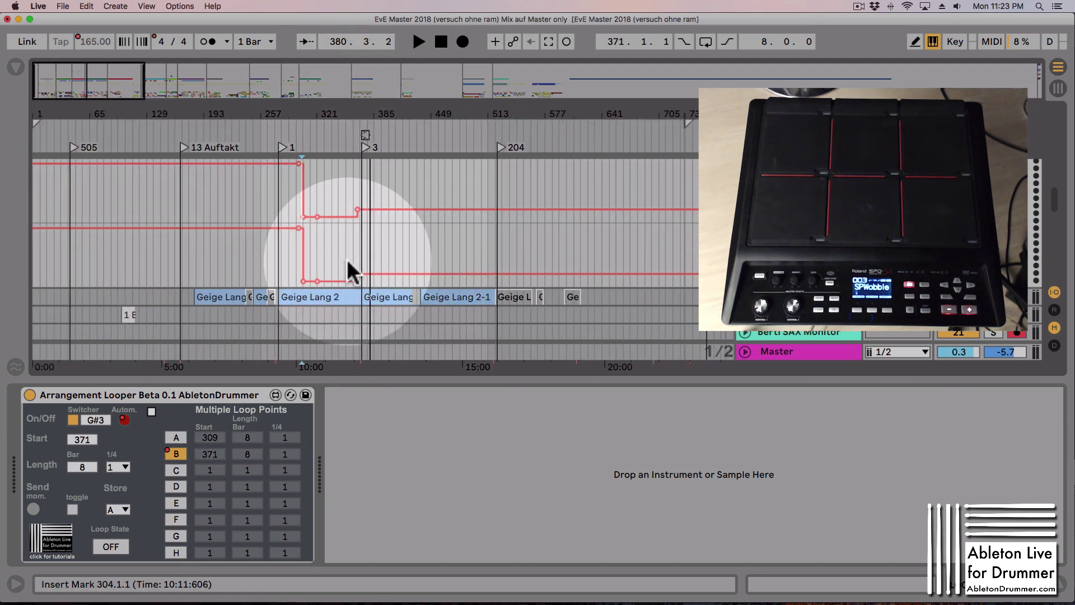
pyautogui.moveTo(360, 109); pyautogui.dragTo(365, 114)
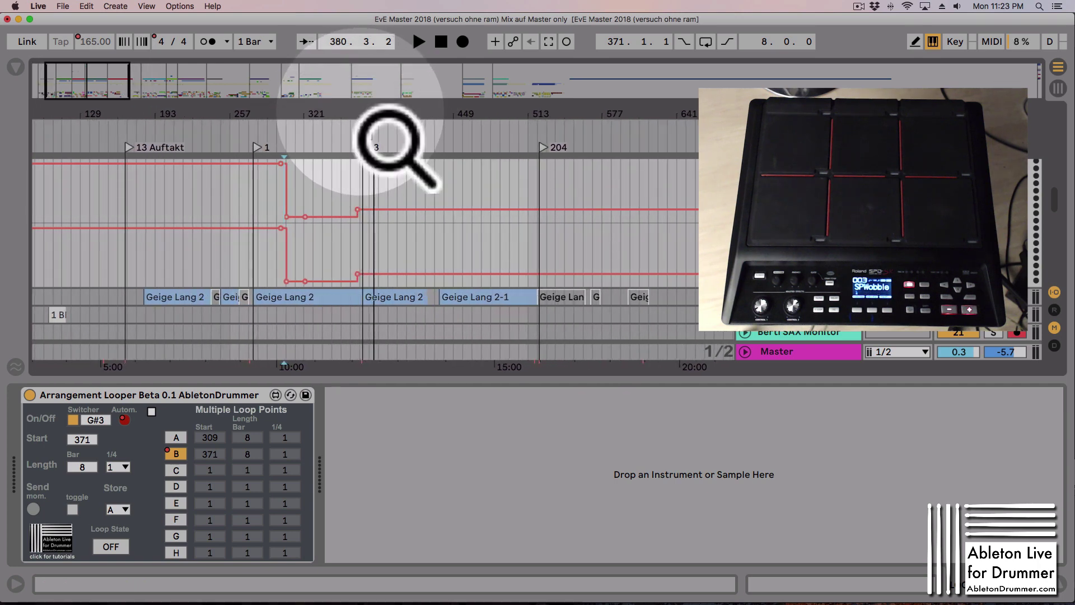